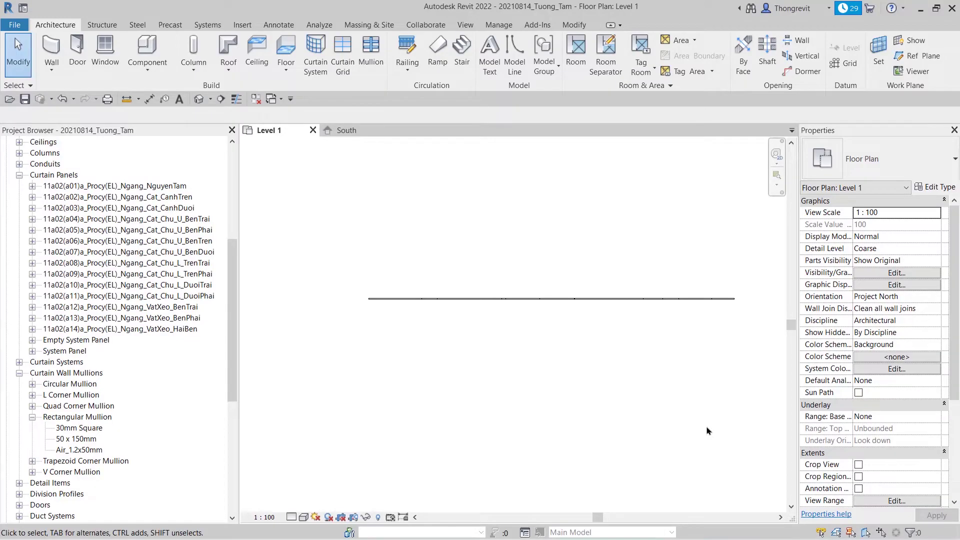
- Switch from the Level 1 floor plan to the South elevation showing the curtain wall grid
{"action": "left_click", "coordinate": [347, 130]}
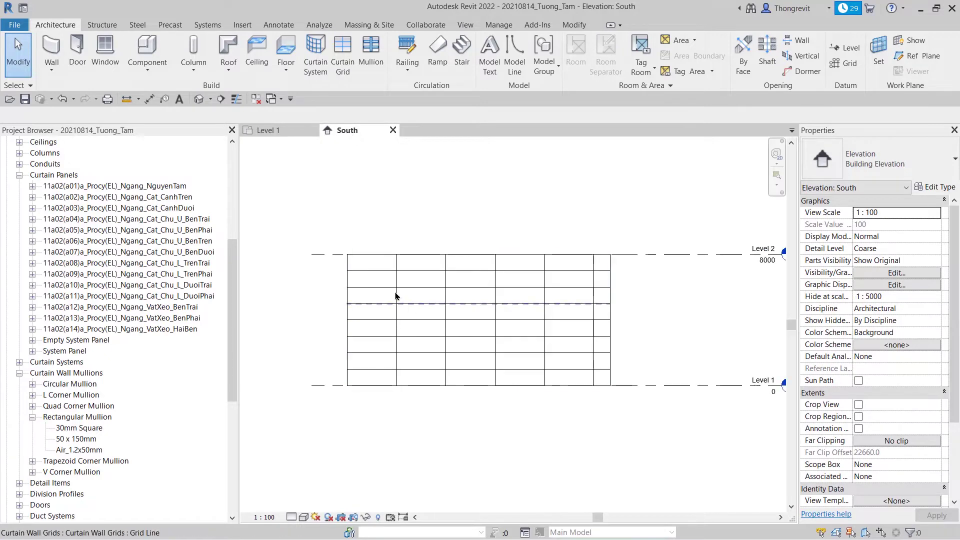
{"action": "middle_click_drag", "start_coordinate": [658, 325], "coordinate": [714, 337]}
{"action": "scroll", "coordinate": [714, 337], "scroll_direction": "up", "scroll_amount": 2}
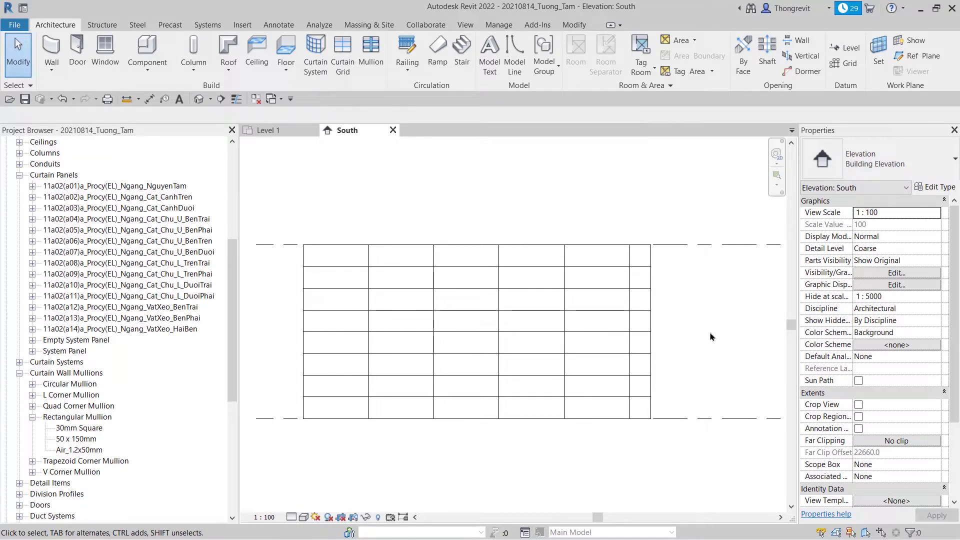
{"action": "middle_click_drag", "start_coordinate": [566, 229], "coordinate": [588, 237]}
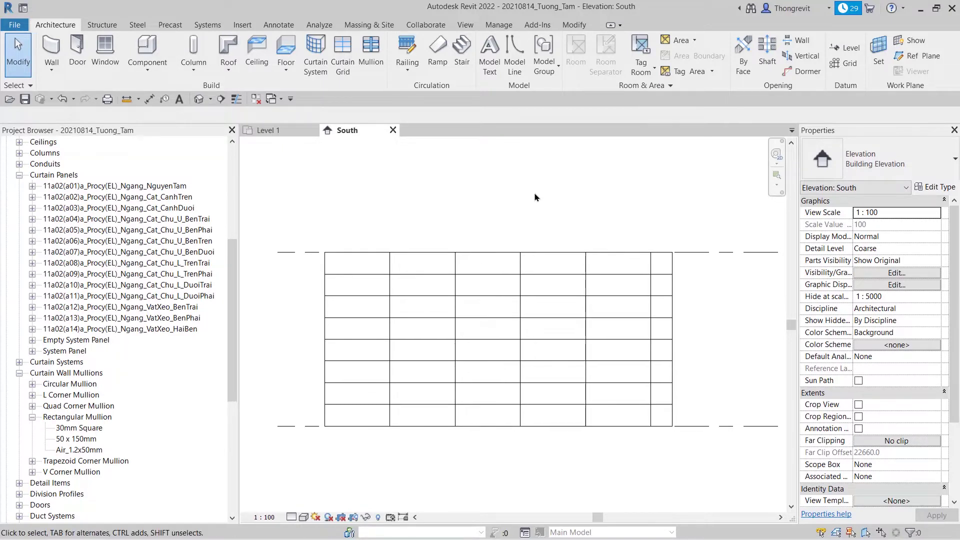
{"action": "key", "text": "d"}
{"action": "key", "text": "l"}
- Draw a <Hidden Lines> detail line sloping down-left from the top panel corner
{"action": "left_click", "coordinate": [610, 61]}
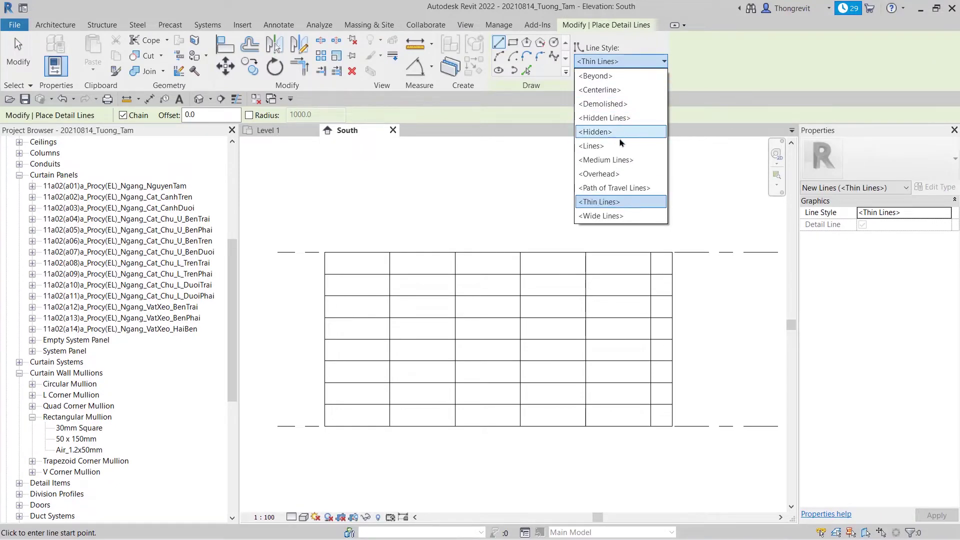
{"action": "left_click", "coordinate": [621, 120]}
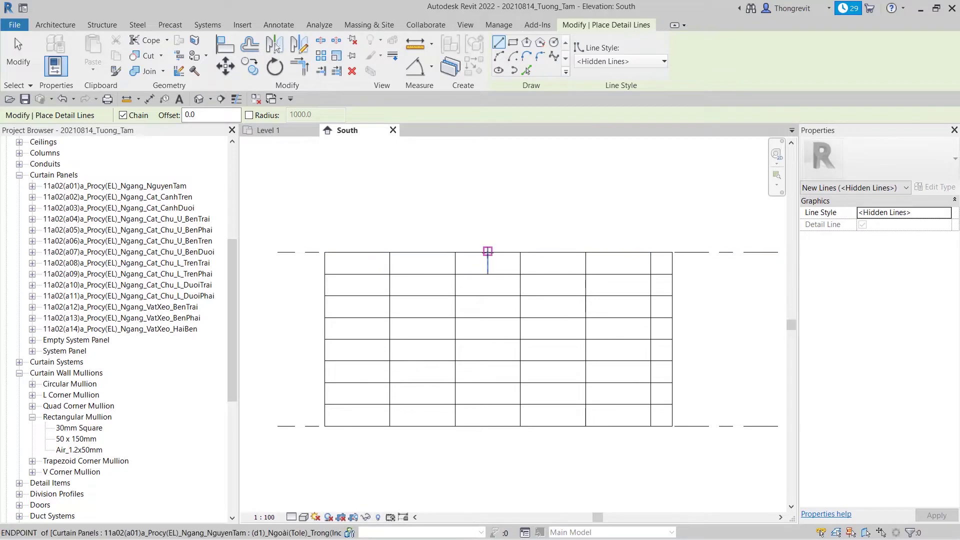
{"action": "left_click", "coordinate": [488, 251]}
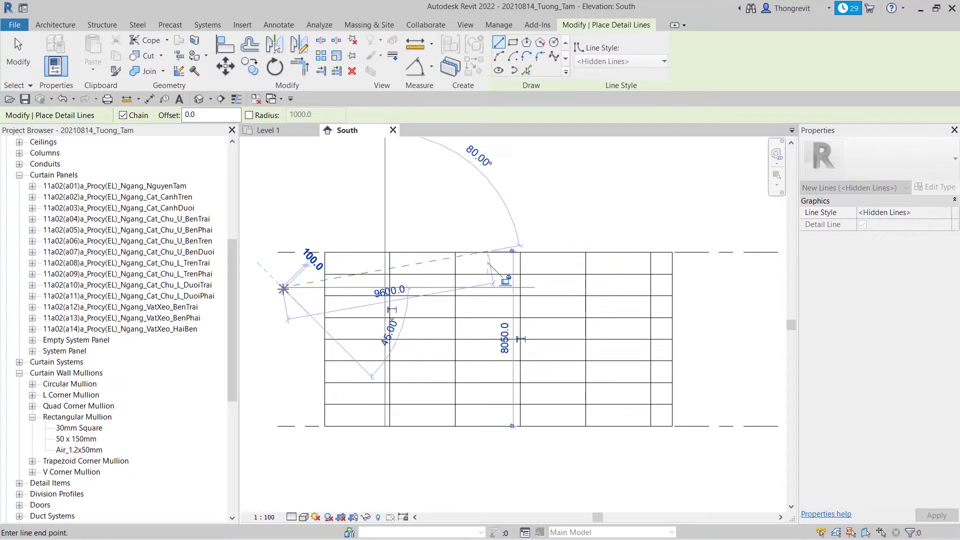
{"action": "left_click", "coordinate": [283, 289]}
{"action": "key", "text": "Escape"}
{"action": "key", "text": "Escape"}
- Add an angular dimension of 10.00° between the sloped line and the level line
{"action": "key", "text": "d"}
{"action": "key", "text": "i"}
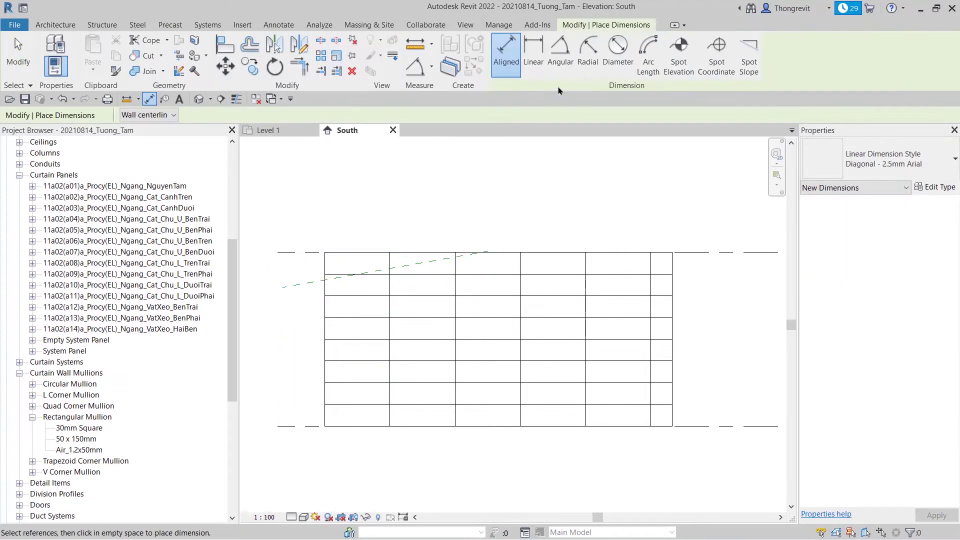
{"action": "left_click", "coordinate": [564, 68]}
{"action": "left_click", "coordinate": [315, 282]}
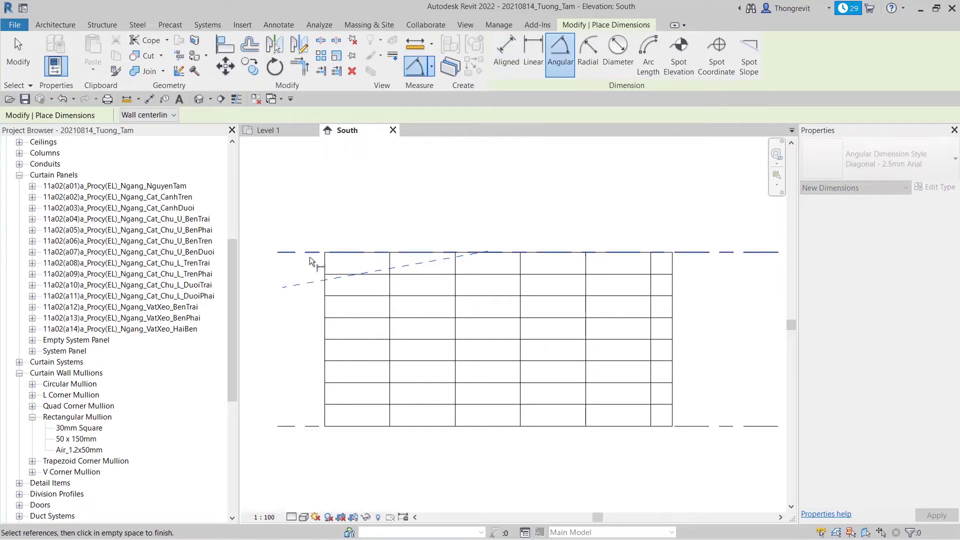
{"action": "left_click", "coordinate": [299, 266]}
{"action": "scroll", "coordinate": [300, 270], "scroll_direction": "up", "scroll_amount": 1}
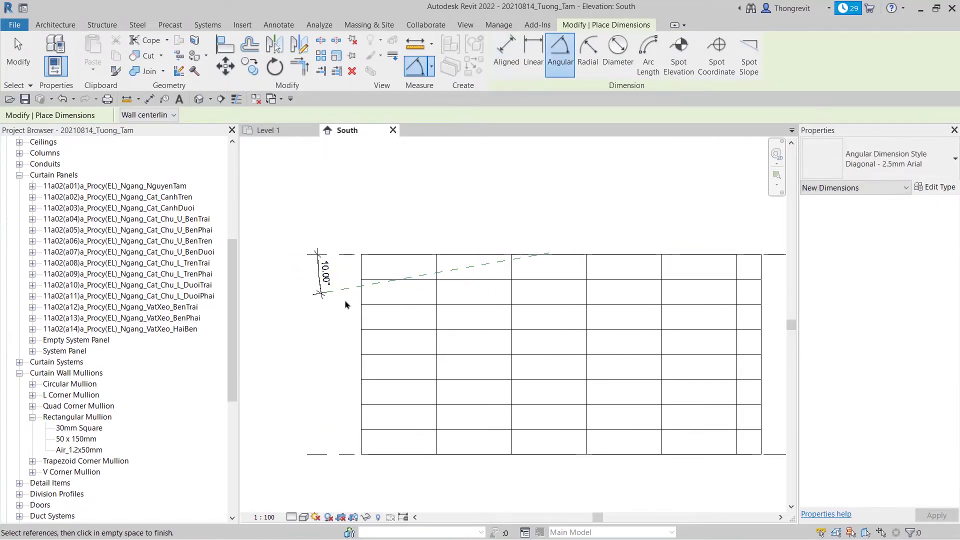
{"action": "key", "text": "Escape"}
{"action": "key", "text": "Escape"}
- Review the sloped line and its 10.00° angle value, leaving both unchanged
{"action": "left_click", "coordinate": [345, 290]}
{"action": "scroll", "coordinate": [330, 276], "scroll_direction": "up", "scroll_amount": 2}
{"action": "left_click", "coordinate": [349, 270]}
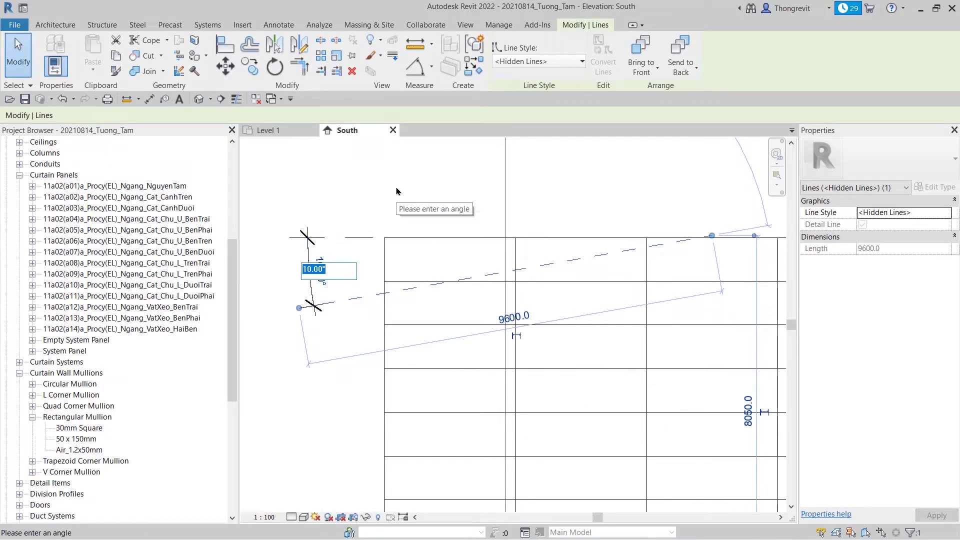
{"action": "key", "text": "Escape"}
{"action": "key", "text": "Escape"}
{"action": "scroll", "coordinate": [428, 272], "scroll_direction": "down", "scroll_amount": 1}
{"action": "scroll", "coordinate": [455, 283], "scroll_direction": "down", "scroll_amount": 2}
{"action": "left_click", "coordinate": [643, 274]}
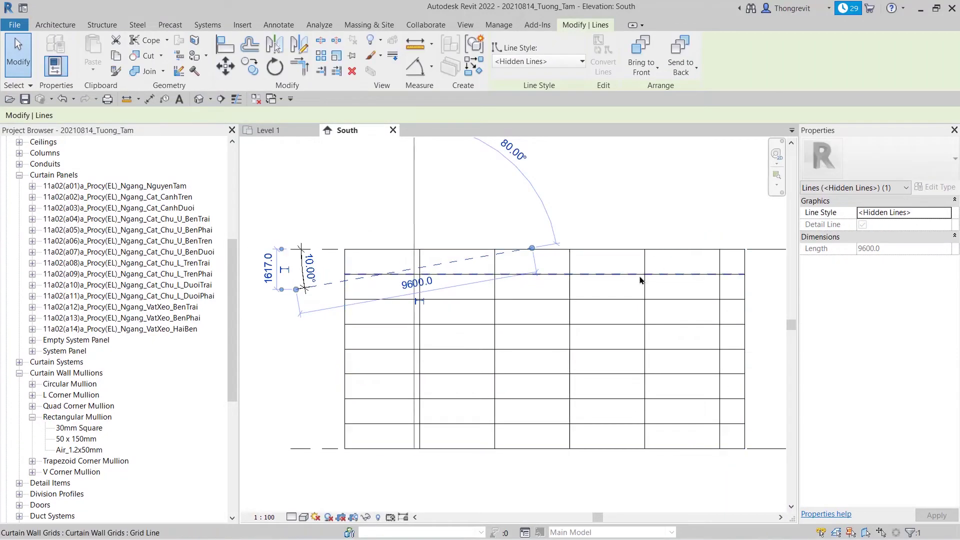
{"action": "scroll", "coordinate": [608, 223], "scroll_direction": "up", "scroll_amount": 1}
{"action": "key", "text": "Escape"}
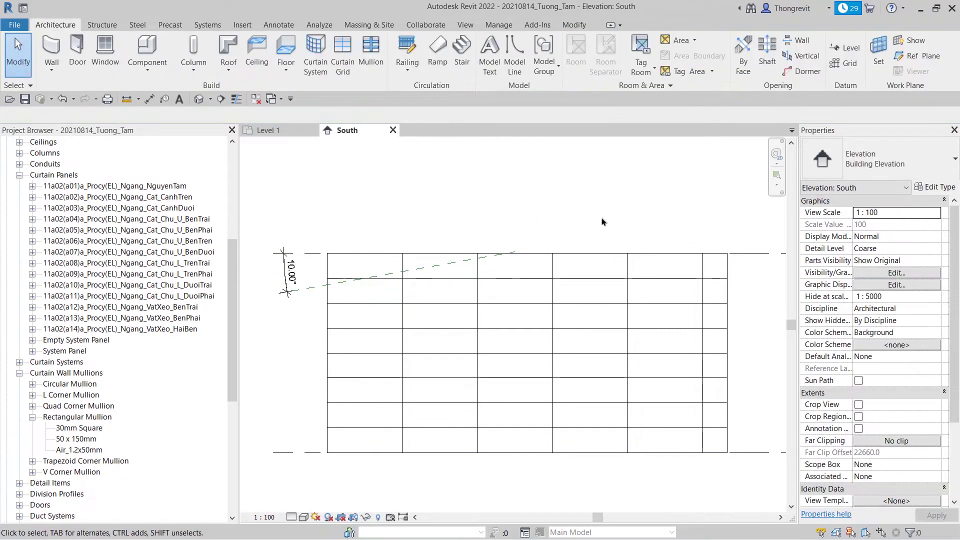
- Draw a vertical reference detail line and dimension it from the wall's left edge (7434)
{"action": "key", "text": "d"}
{"action": "key", "text": "l"}
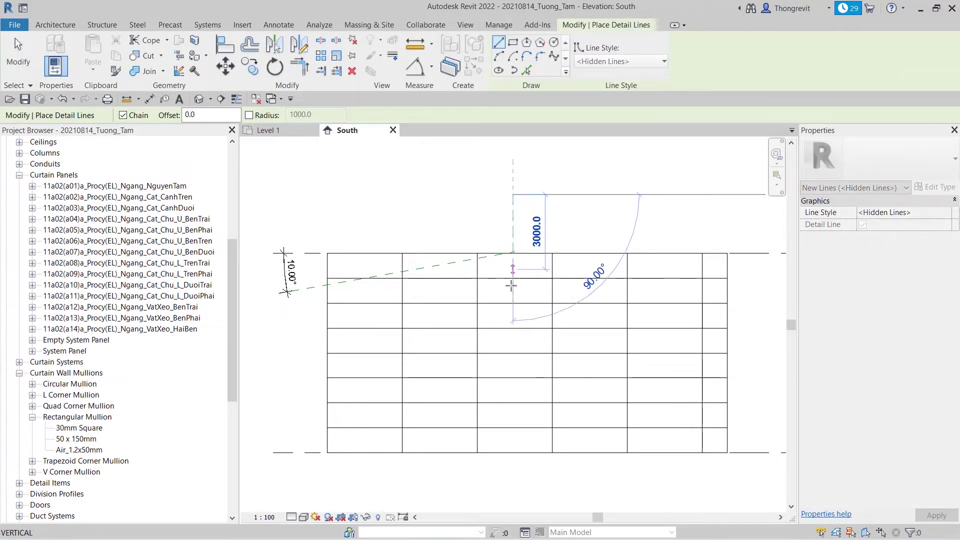
{"action": "key", "text": "Escape"}
{"action": "key", "text": "d"}
{"action": "key", "text": "i"}
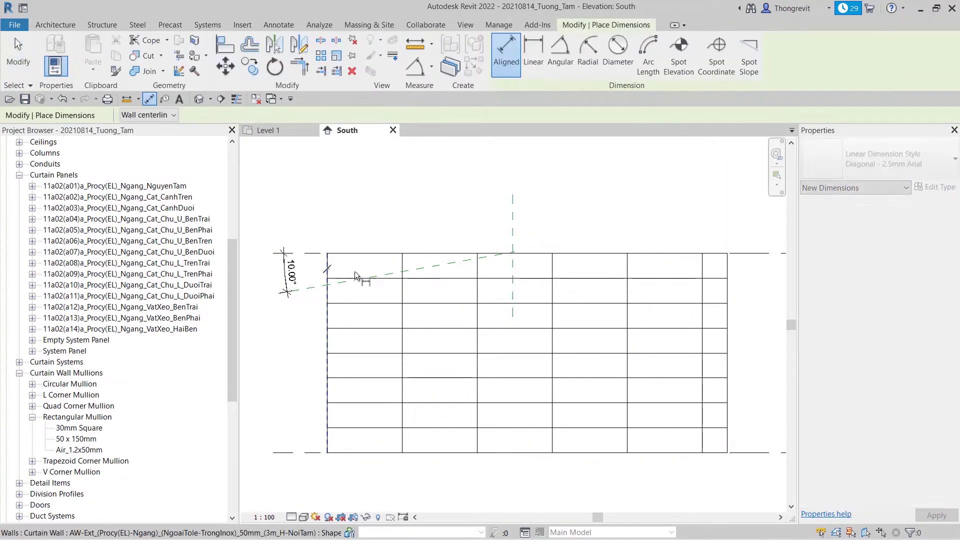
{"action": "left_click", "coordinate": [513, 261]}
{"action": "left_click", "coordinate": [511, 219]}
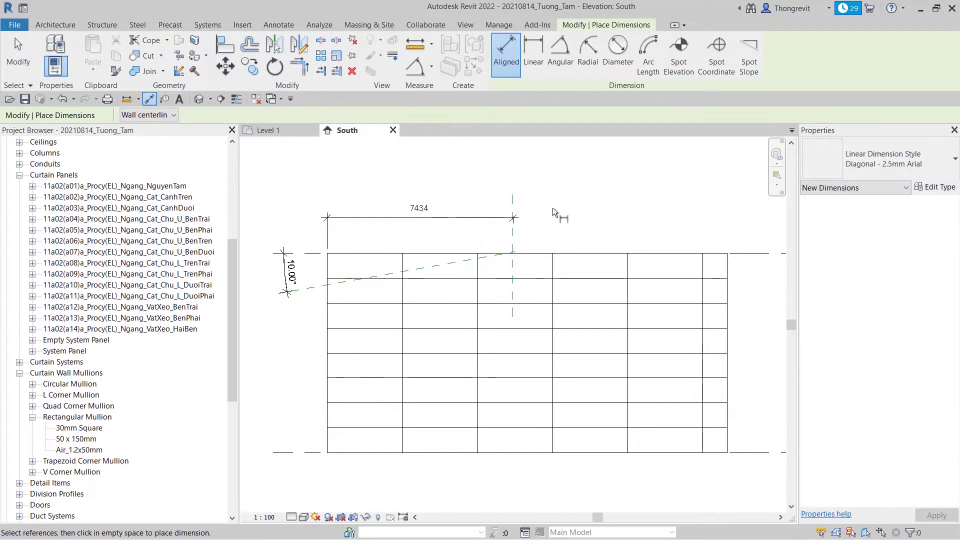
{"action": "key", "text": "Escape"}
- Set the vertical line 8000 from the left edge and move the sloped line onto it
{"action": "left_click", "coordinate": [520, 210]}
{"action": "left_click", "coordinate": [420, 208]}
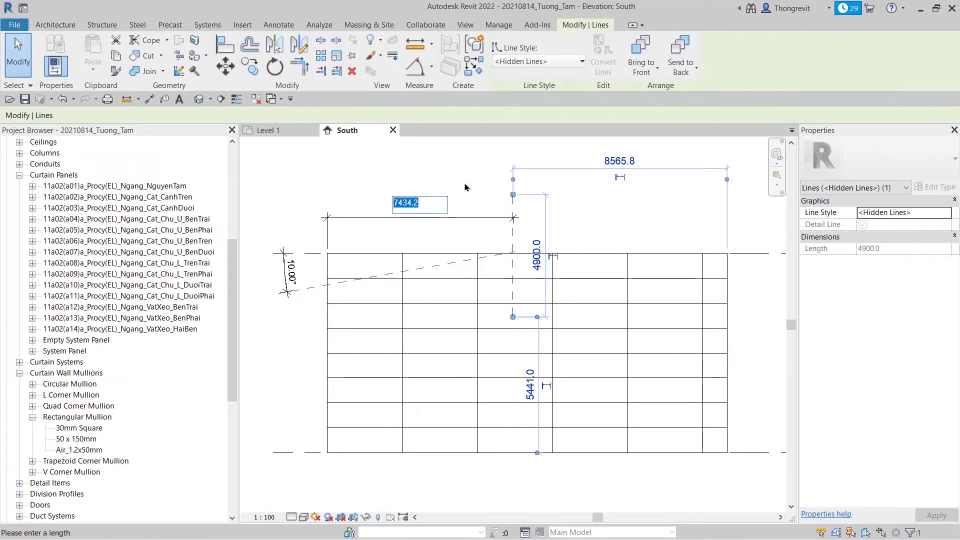
{"action": "type", "text": "8000"}
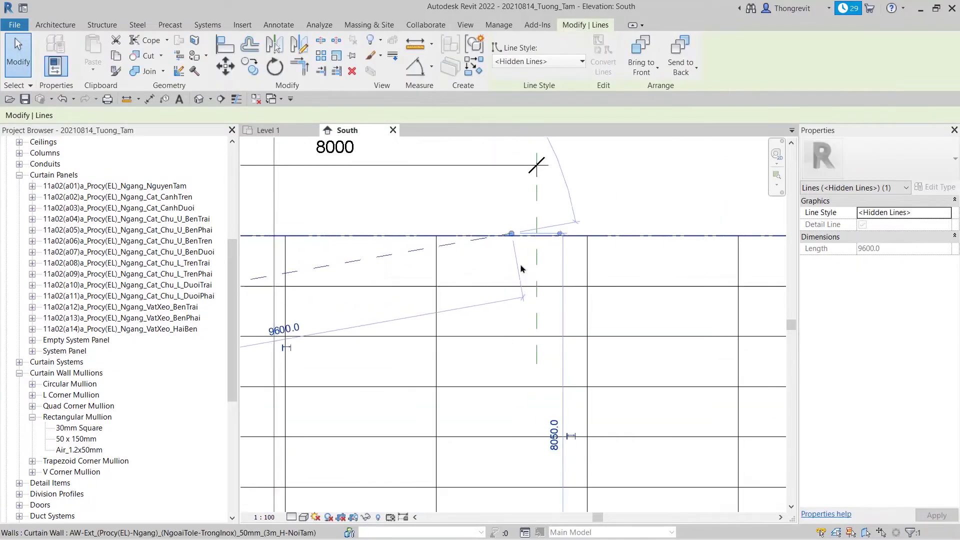
{"action": "type", "text": "mv"}
{"action": "scroll", "coordinate": [400, 297], "scroll_direction": "up", "scroll_amount": 3}
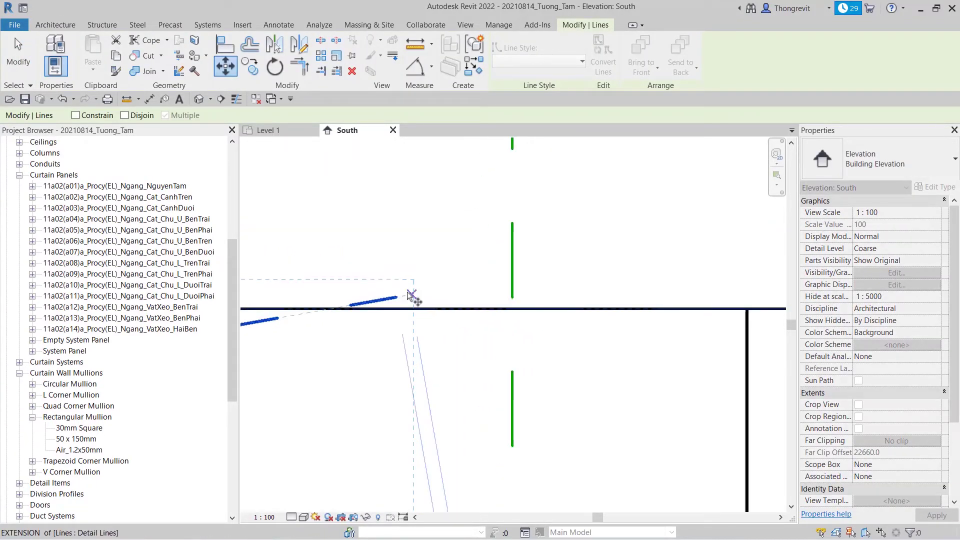
{"action": "left_click", "coordinate": [395, 298]}
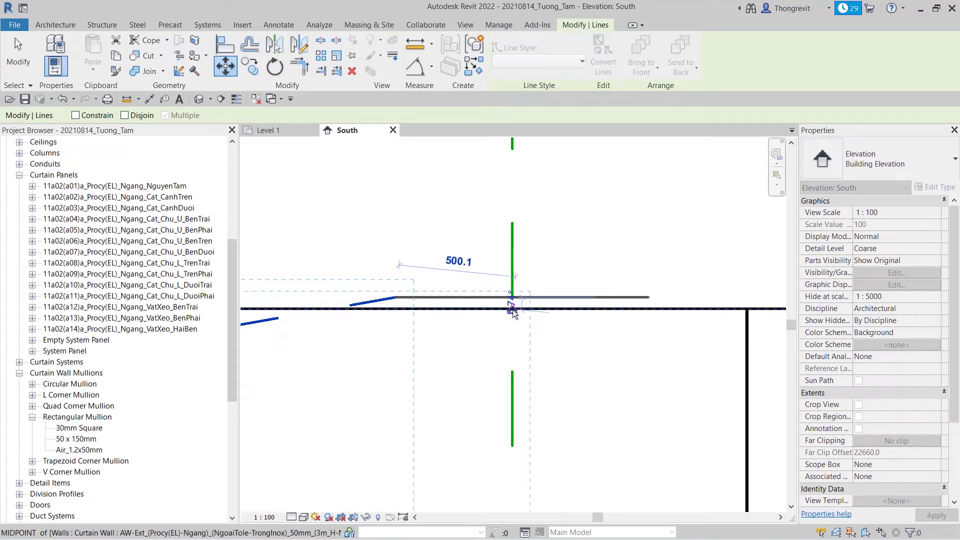
{"action": "left_click", "coordinate": [512, 309]}
{"action": "scroll", "coordinate": [548, 346], "scroll_direction": "down", "scroll_amount": 5}
{"action": "scroll", "coordinate": [552, 220], "scroll_direction": "down", "scroll_amount": 1}
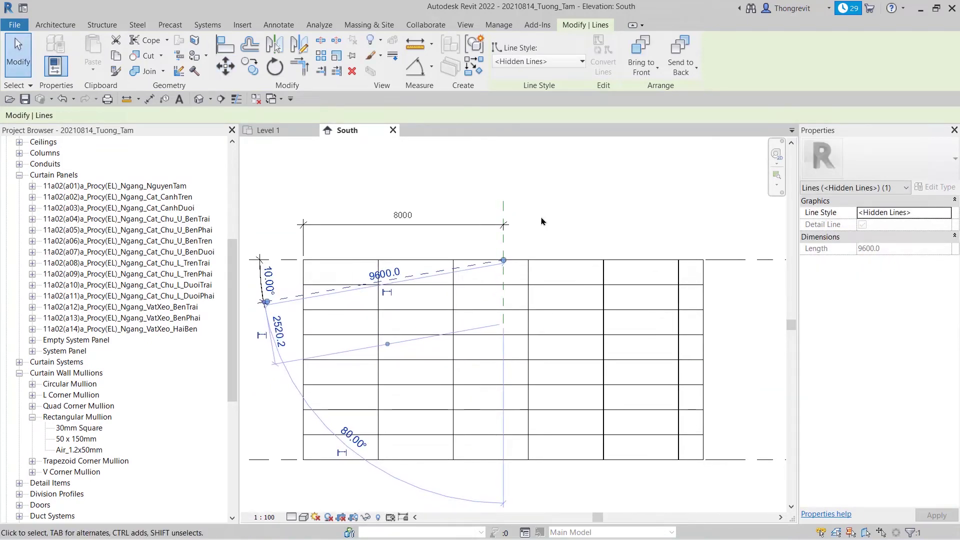
- Mirror a copy of the sloped line across the vertical line to form a peak
{"action": "left_click", "coordinate": [274, 44]}
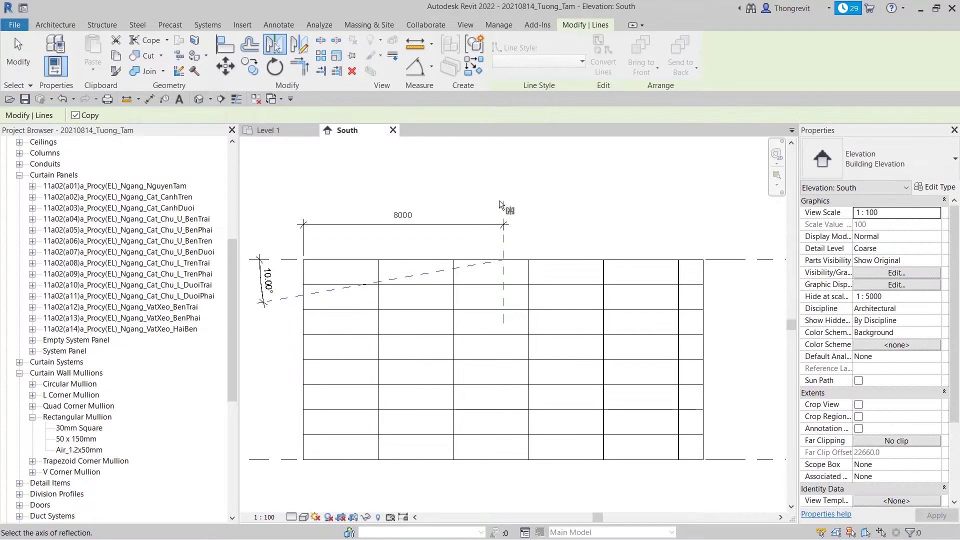
{"action": "left_click", "coordinate": [502, 206]}
{"action": "left_click", "coordinate": [660, 182]}
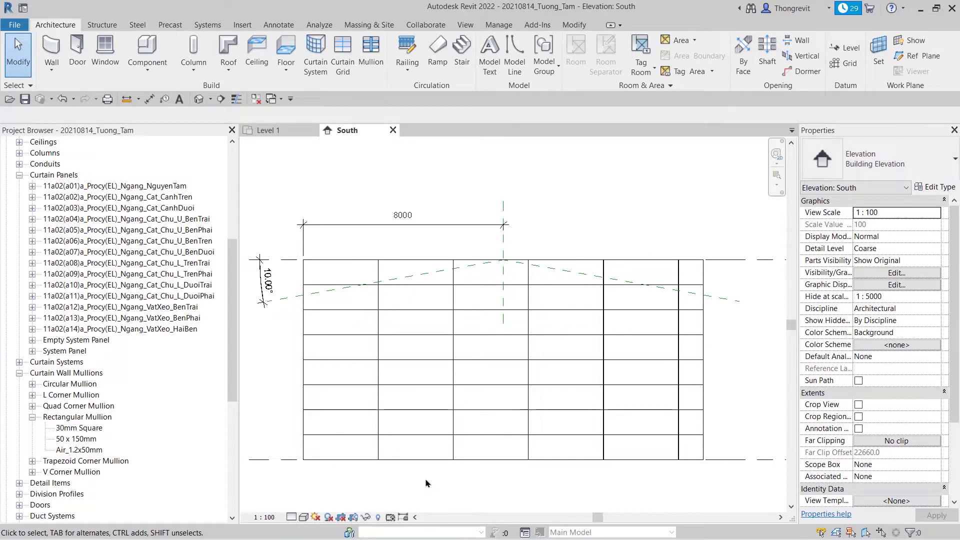
- Draw the left opening's dashed outline up from the wall bottom
{"action": "key", "text": "d"}
{"action": "key", "text": "l"}
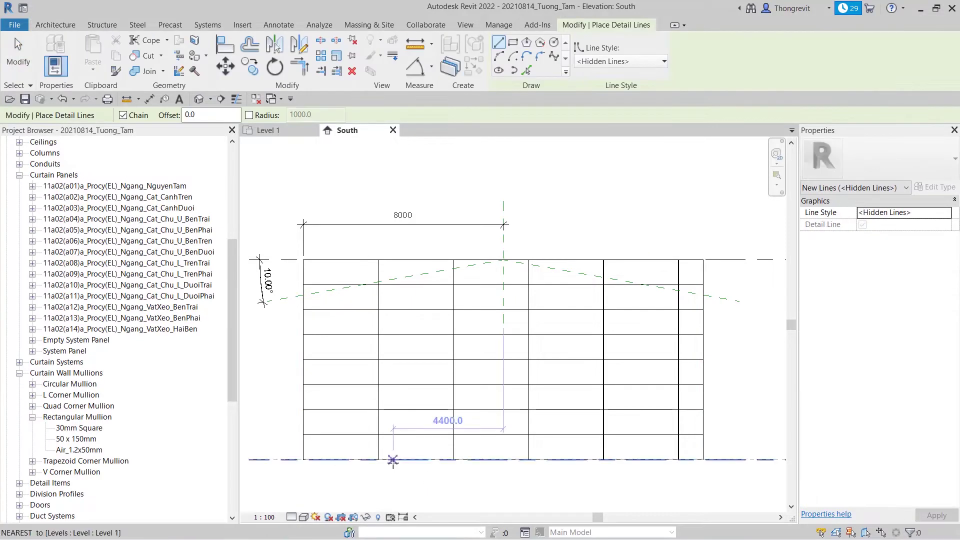
{"action": "left_click", "coordinate": [393, 459]}
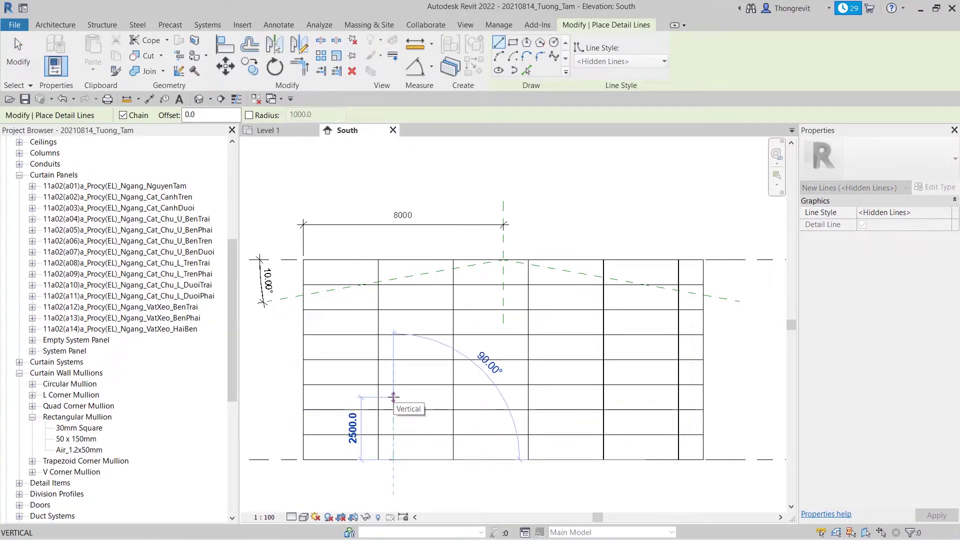
{"action": "left_click", "coordinate": [393, 399]}
{"action": "left_click", "coordinate": [433, 398]}
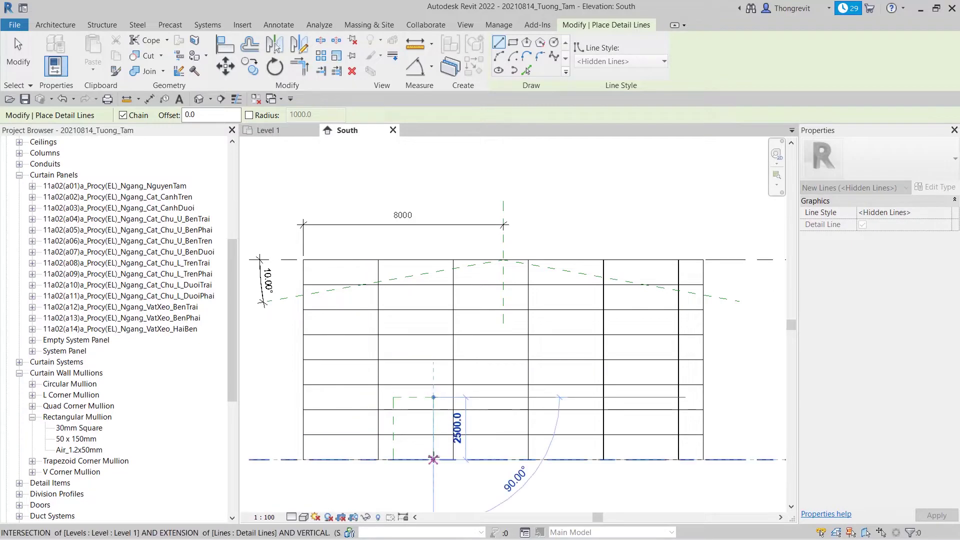
{"action": "left_click", "coordinate": [433, 459]}
- Dimension the opening 3600 from the wall's left edge
{"action": "key", "text": "d"}
{"action": "key", "text": "i"}
{"action": "left_click", "coordinate": [302, 449]}
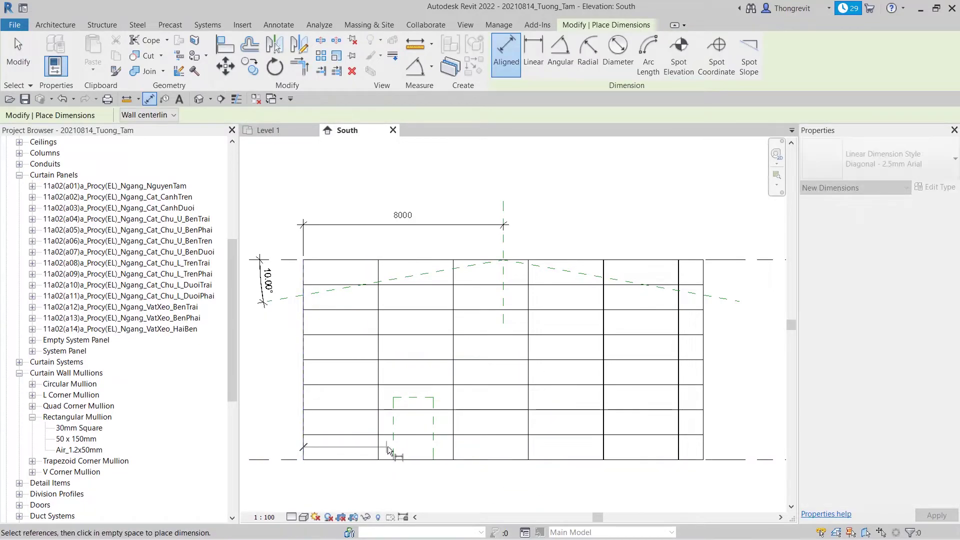
{"action": "left_click", "coordinate": [393, 450]}
{"action": "left_click", "coordinate": [406, 487]}
{"action": "key", "text": "Escape"}
{"action": "left_click", "coordinate": [393, 425]}
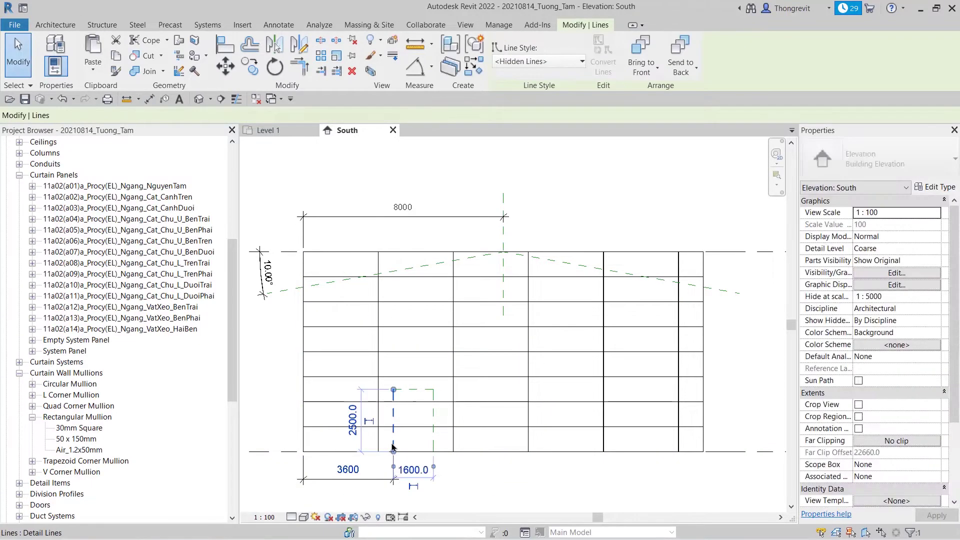
{"action": "left_click", "coordinate": [360, 470]}
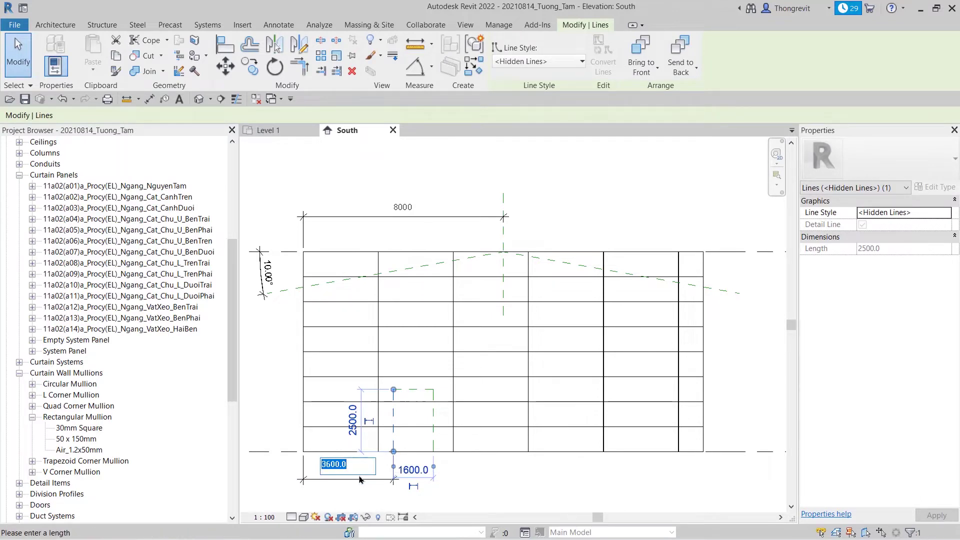
{"action": "key", "text": "Return"}
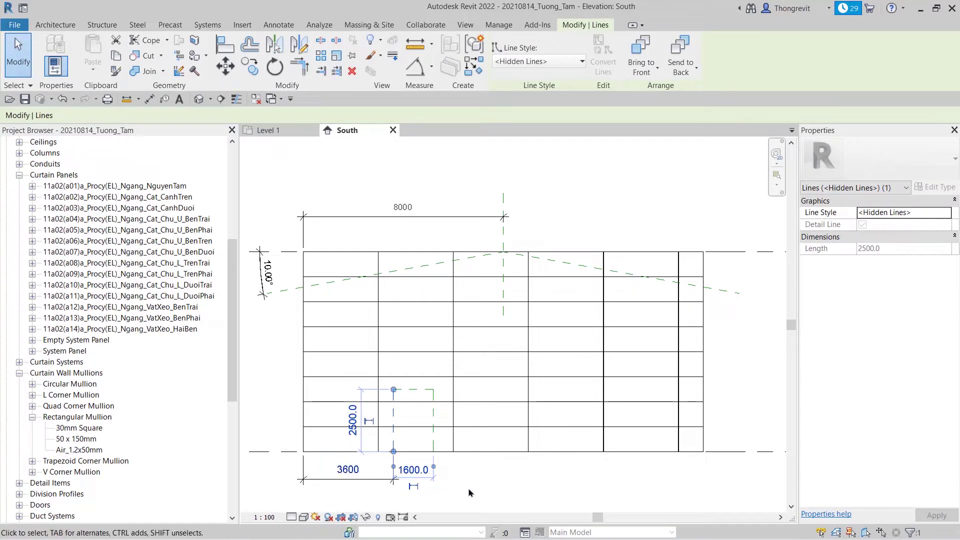
{"action": "key", "text": "Escape"}
- Dimension the opening's 1600 width and height, then set its top to 2400 above the base
{"action": "key", "text": "d"}
{"action": "key", "text": "i"}
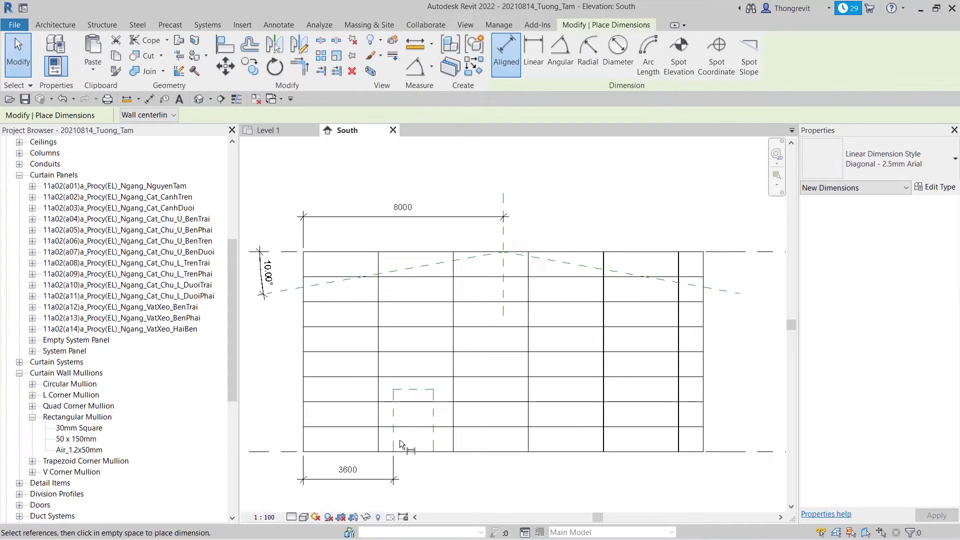
{"action": "left_click", "coordinate": [393, 425]}
{"action": "left_click", "coordinate": [433, 425]}
{"action": "left_click", "coordinate": [440, 481]}
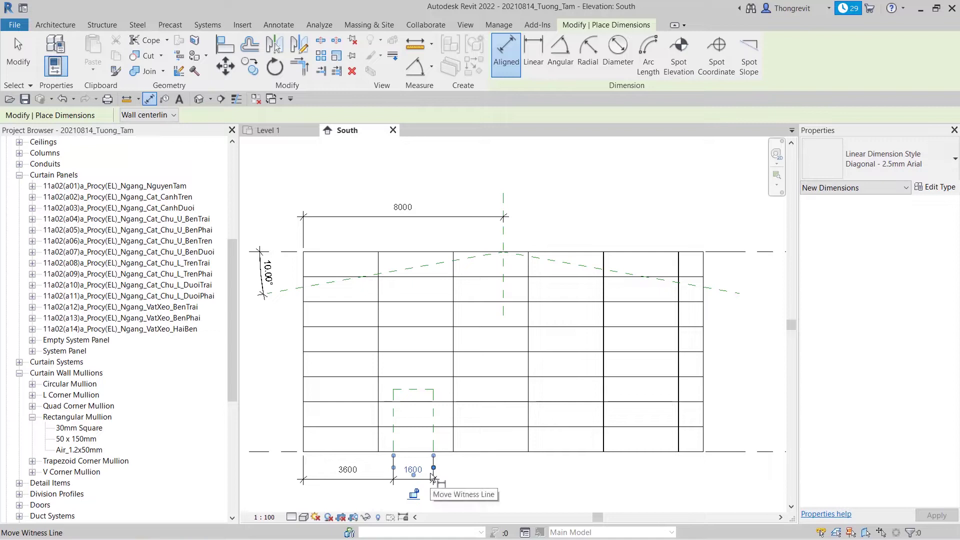
{"action": "left_click", "coordinate": [405, 451]}
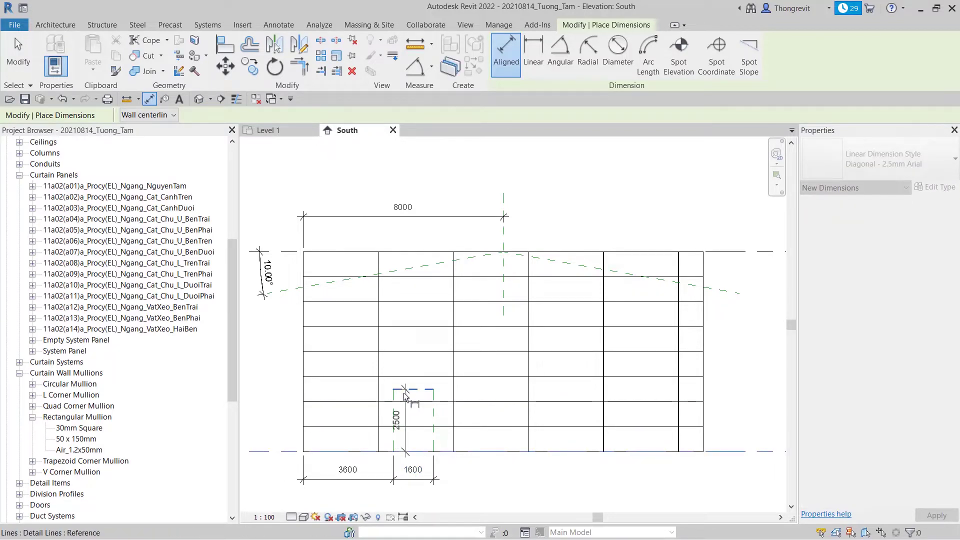
{"action": "left_click", "coordinate": [272, 415]}
{"action": "key", "text": "Escape"}
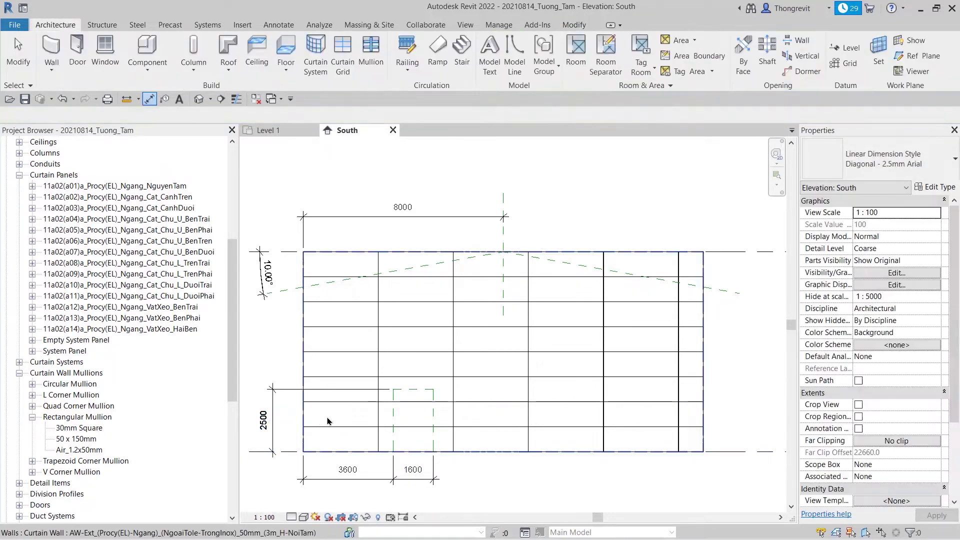
{"action": "key", "text": "Escape"}
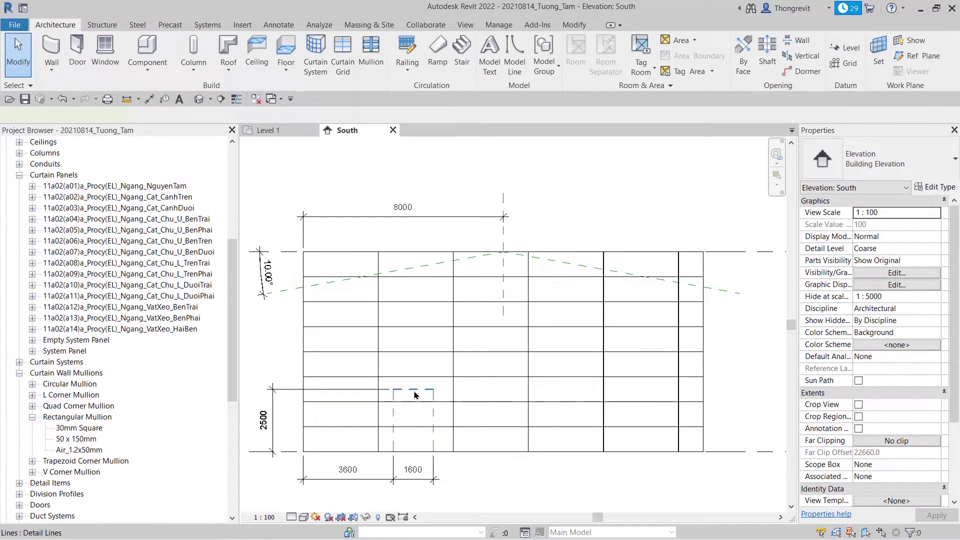
{"action": "left_click", "coordinate": [409, 392]}
{"action": "left_click", "coordinate": [262, 420]}
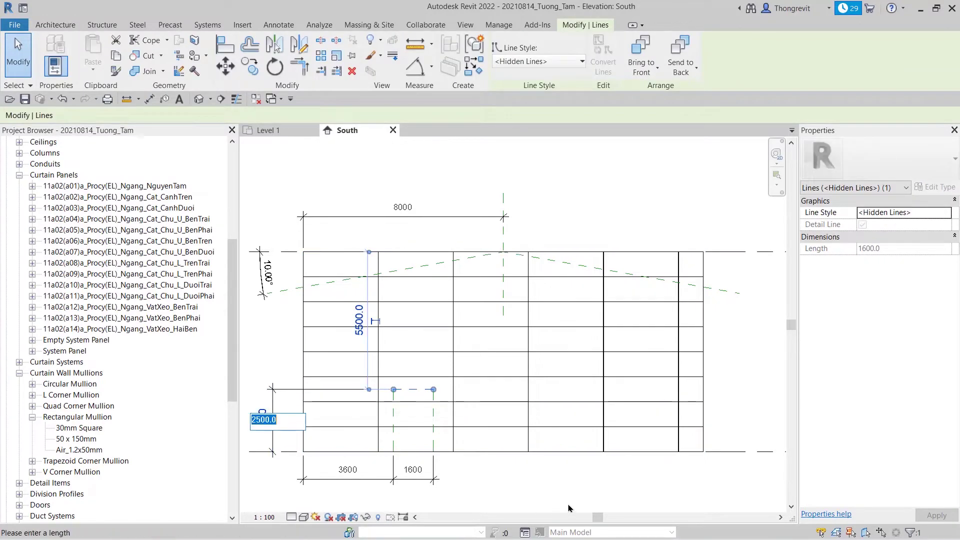
{"action": "type", "text": "2400"}
{"action": "left_click", "coordinate": [548, 493]}
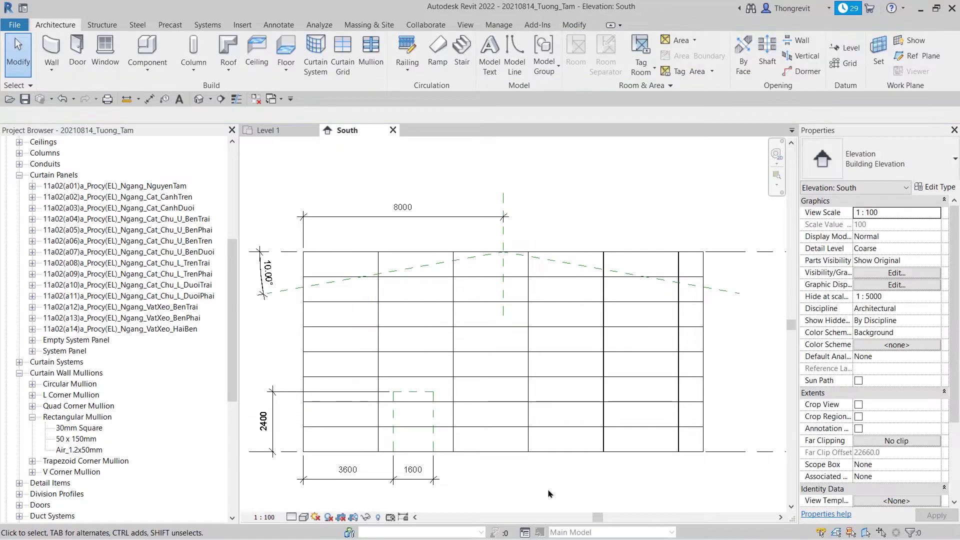
- Draw the second opening's dashed rectangle right of the first opening
{"action": "key", "text": "d"}
{"action": "key", "text": "l"}
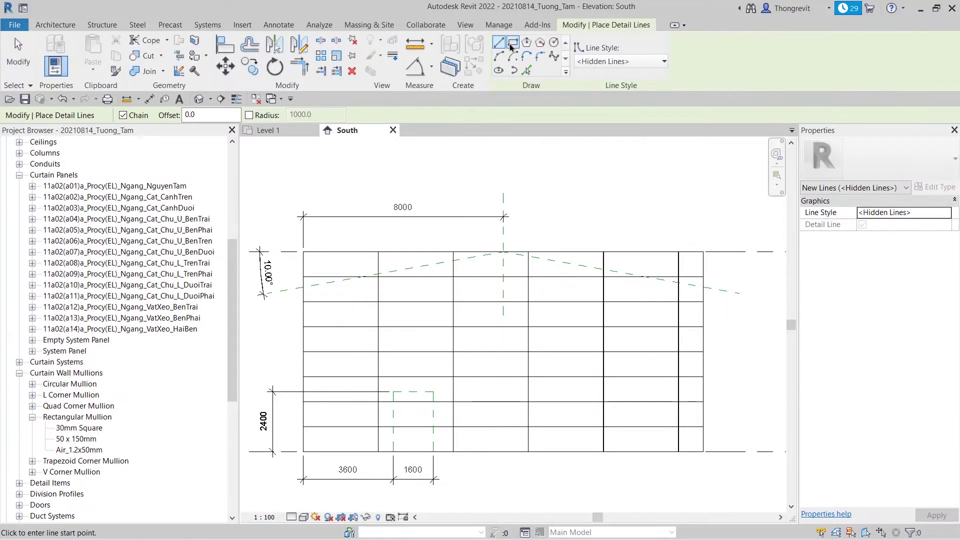
{"action": "left_click", "coordinate": [503, 391]}
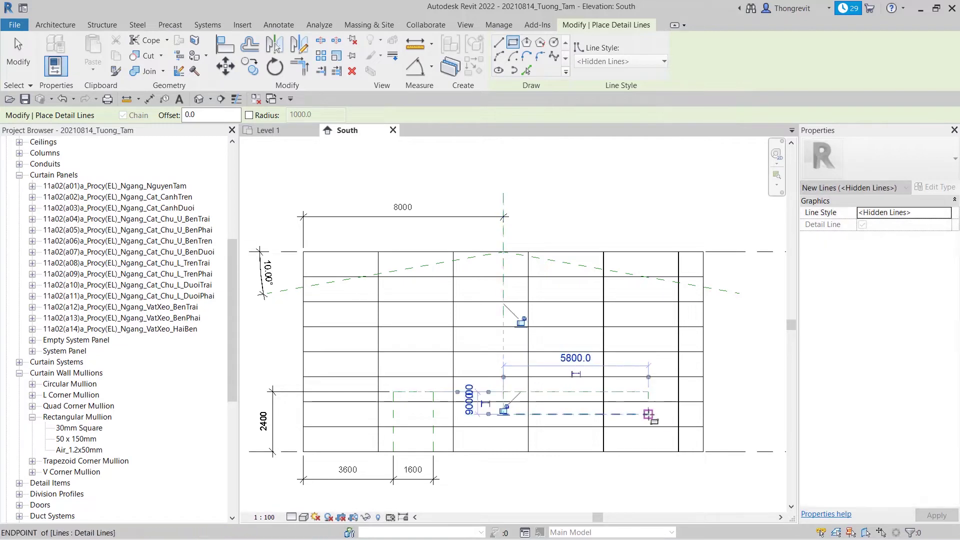
{"action": "left_click", "coordinate": [648, 414]}
{"action": "key", "text": "Escape"}
{"action": "key", "text": "Escape"}
- Dimension a 2800 gap between the first and second openings
{"action": "key", "text": "d"}
{"action": "key", "text": "i"}
{"action": "left_click", "coordinate": [433, 407]}
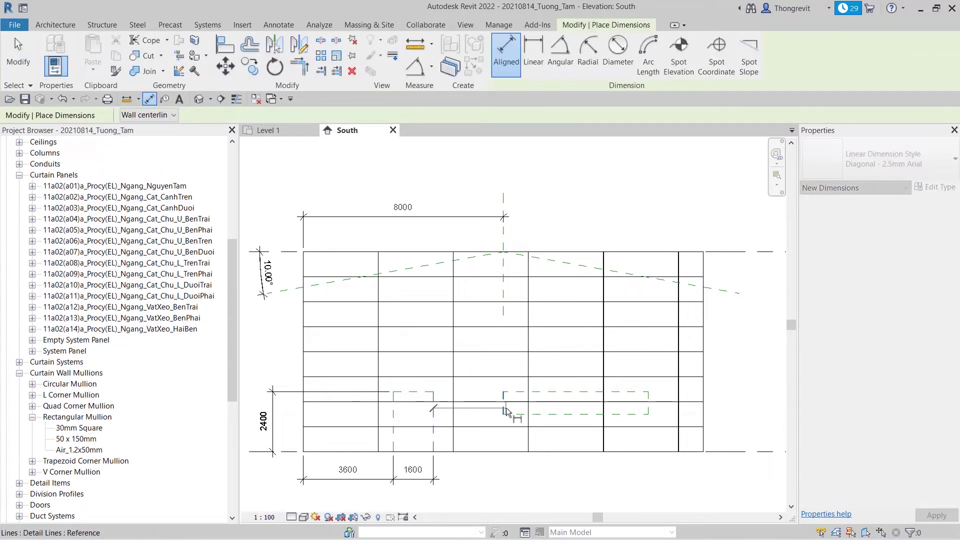
{"action": "left_click", "coordinate": [503, 407]}
{"action": "left_click", "coordinate": [503, 479]}
{"action": "key", "text": "Escape"}
{"action": "key", "text": "Escape"}
{"action": "left_click", "coordinate": [502, 407]}
{"action": "left_click", "coordinate": [467, 469]}
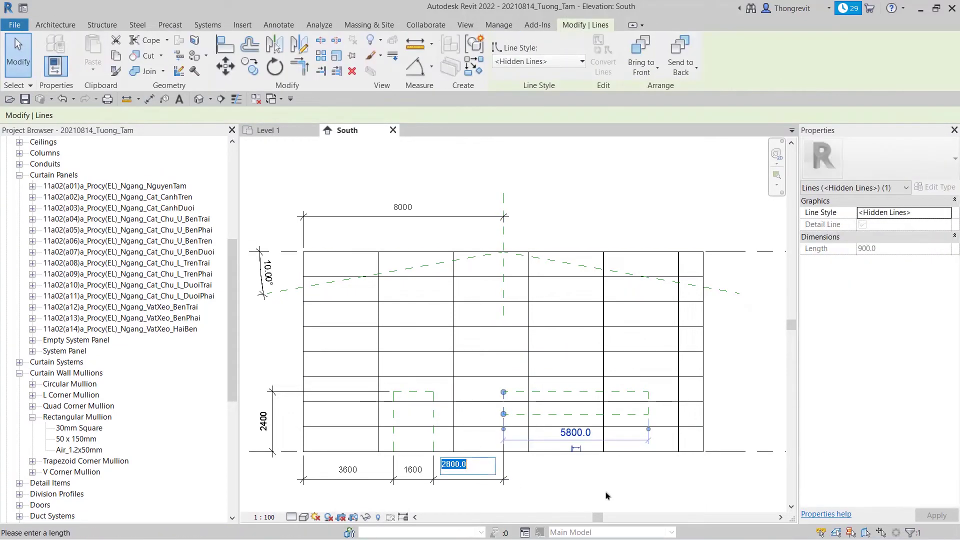
{"action": "left_click", "coordinate": [604, 495]}
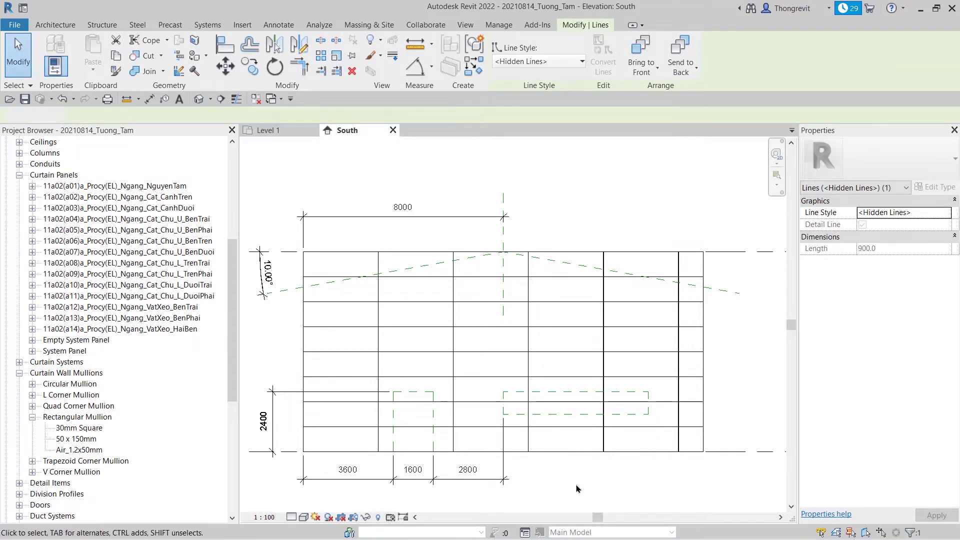
- Dimension the second opening's width and change it from 5800 to 5600
{"action": "key", "text": "d"}
{"action": "key", "text": "i"}
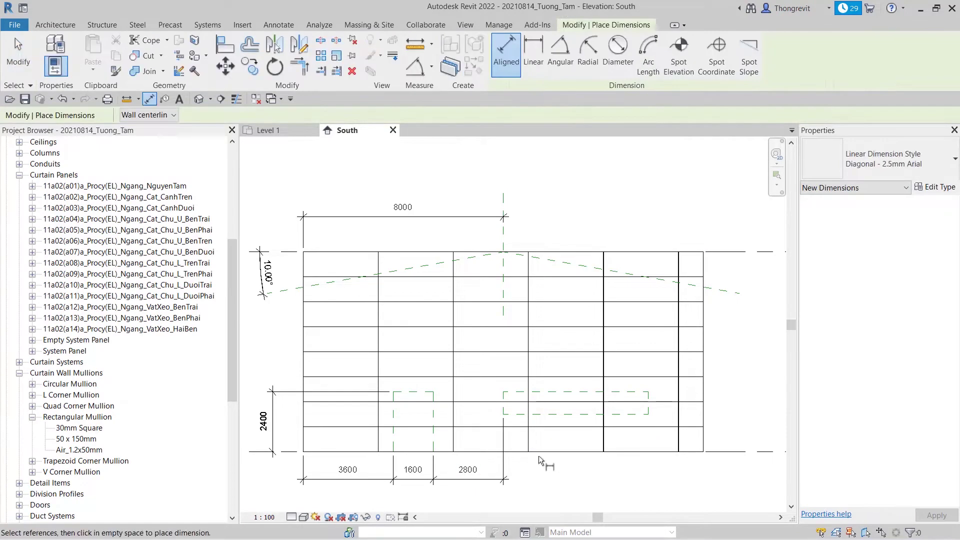
{"action": "left_click", "coordinate": [503, 408]}
{"action": "left_click", "coordinate": [648, 411]}
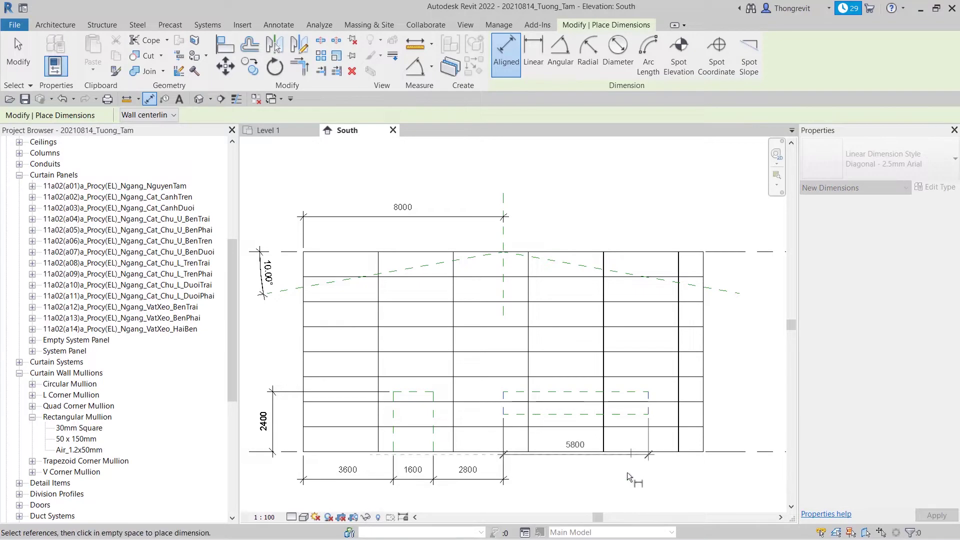
{"action": "left_click", "coordinate": [580, 479]}
{"action": "key", "text": "Escape"}
{"action": "key", "text": "Escape"}
{"action": "left_click", "coordinate": [648, 406]}
{"action": "left_click", "coordinate": [580, 475]}
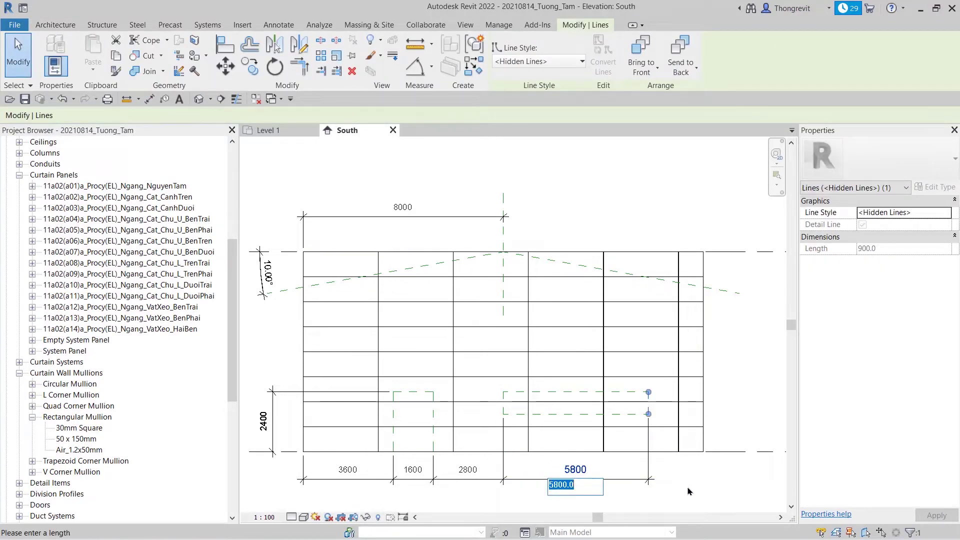
{"action": "key", "text": "Return"}
- Dimension the second opening's bottom line 1500 above the base level
{"action": "key", "text": "d"}
{"action": "key", "text": "i"}
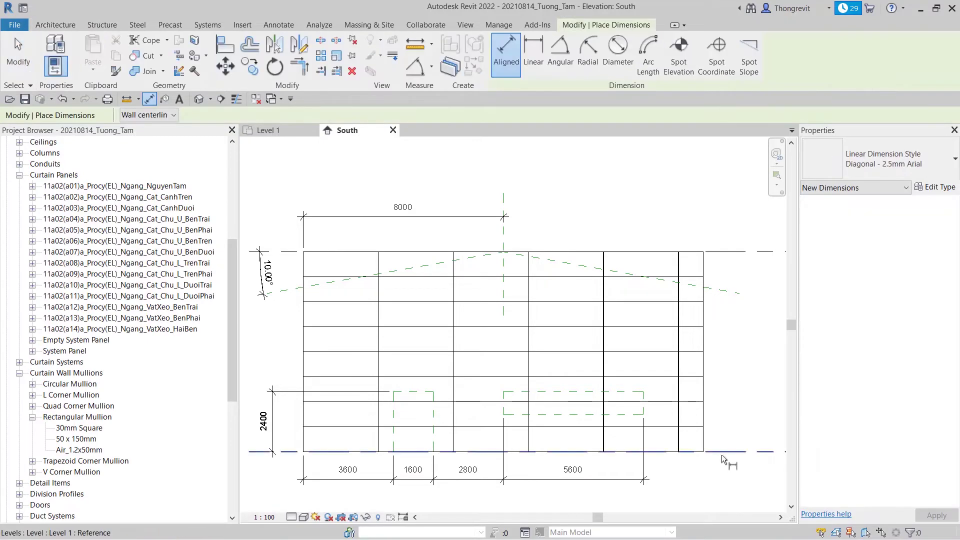
{"action": "left_click", "coordinate": [722, 453]}
{"action": "left_click", "coordinate": [620, 414]}
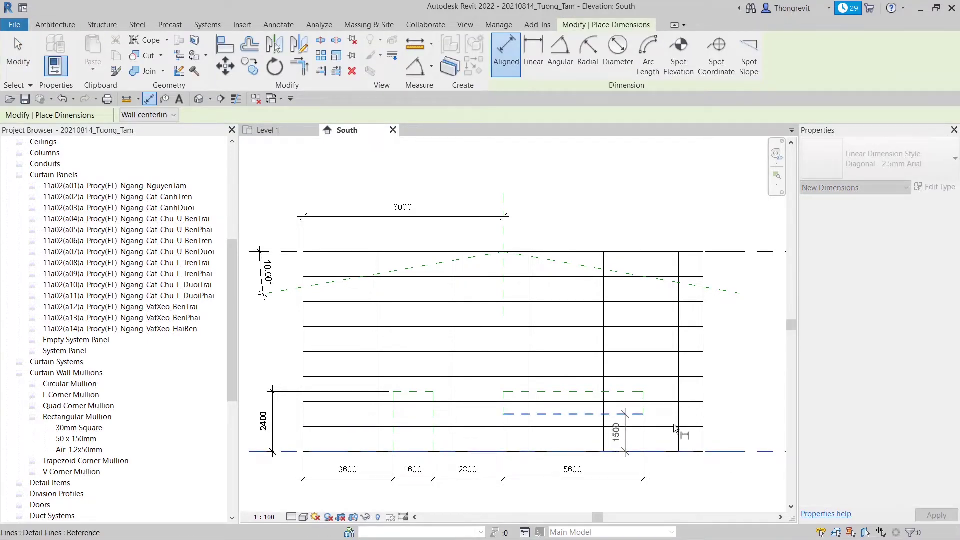
{"action": "left_click", "coordinate": [745, 431]}
{"action": "key", "text": "Escape"}
{"action": "key", "text": "Escape"}
{"action": "left_click", "coordinate": [625, 414]}
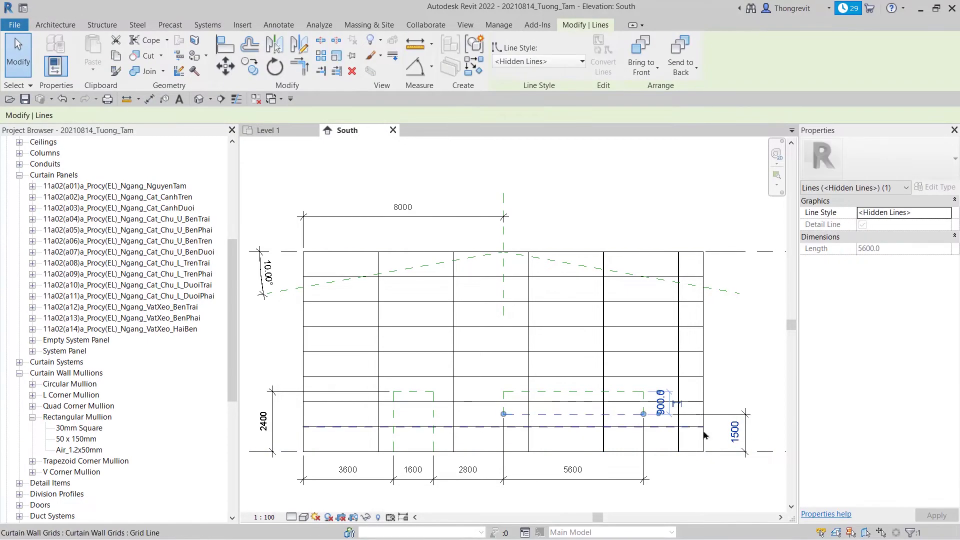
{"action": "left_click", "coordinate": [734, 436]}
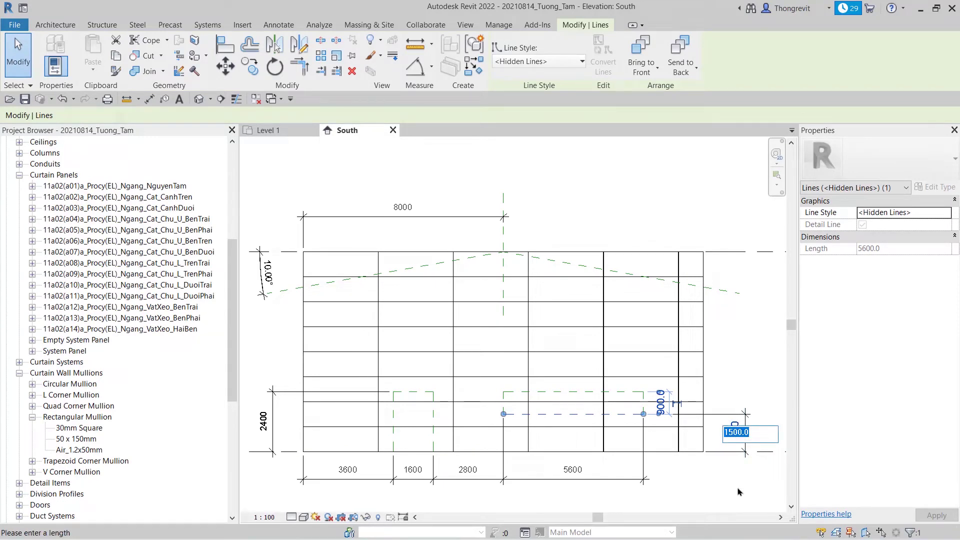
{"action": "key", "text": "Escape"}
{"action": "left_click", "coordinate": [737, 491]}
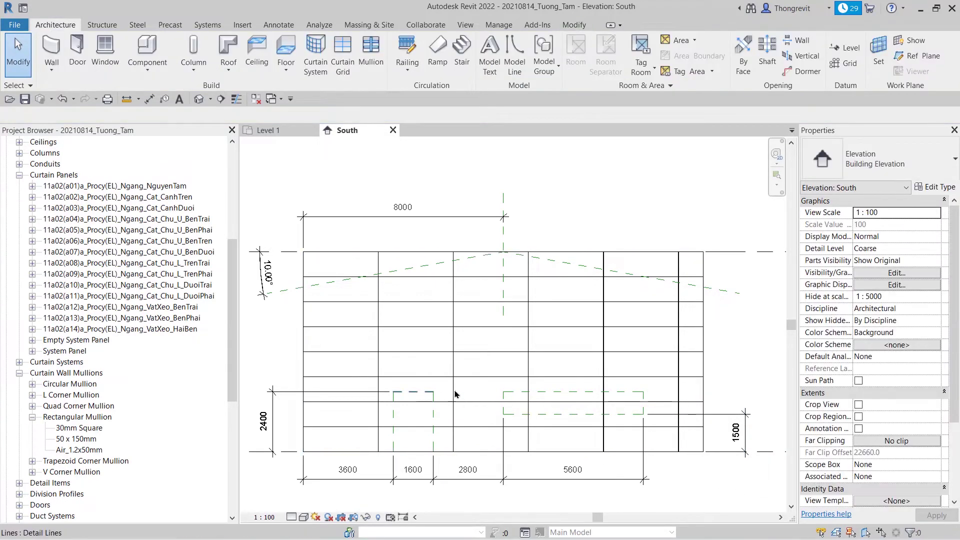
{"action": "key", "text": "a"}
{"action": "key", "text": "l"}
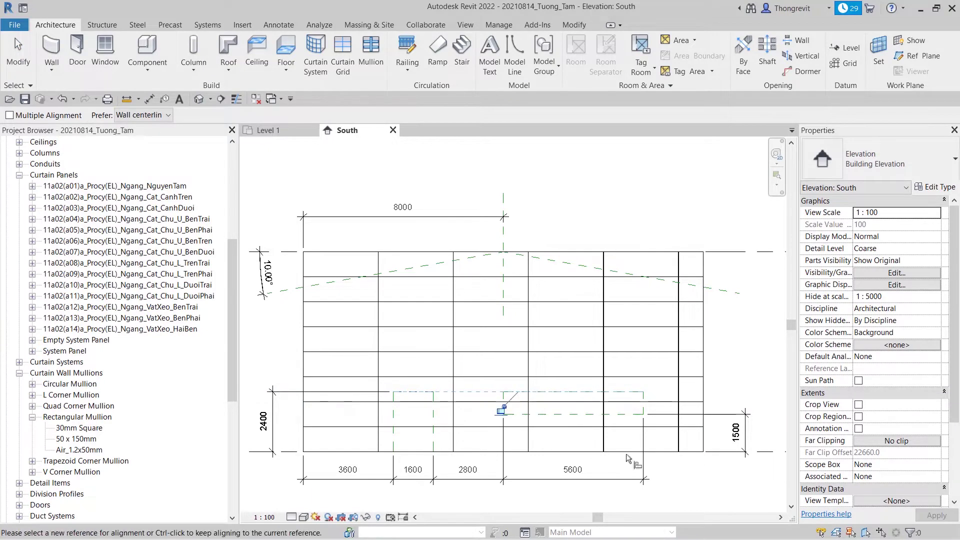
{"action": "key", "text": "Escape"}
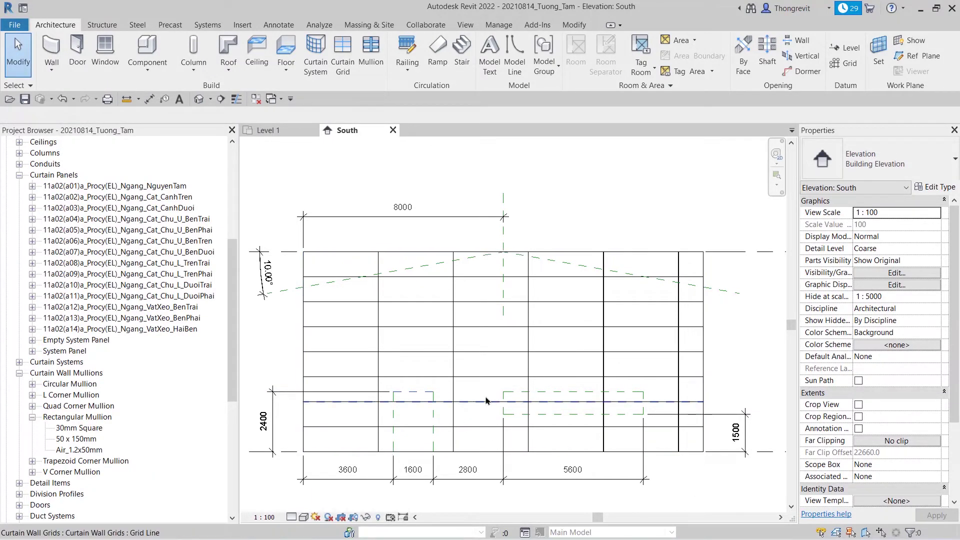
- Draw a small hidden-line rectangle for the opening higher on the wall
{"action": "key", "text": "d"}
{"action": "key", "text": "l"}
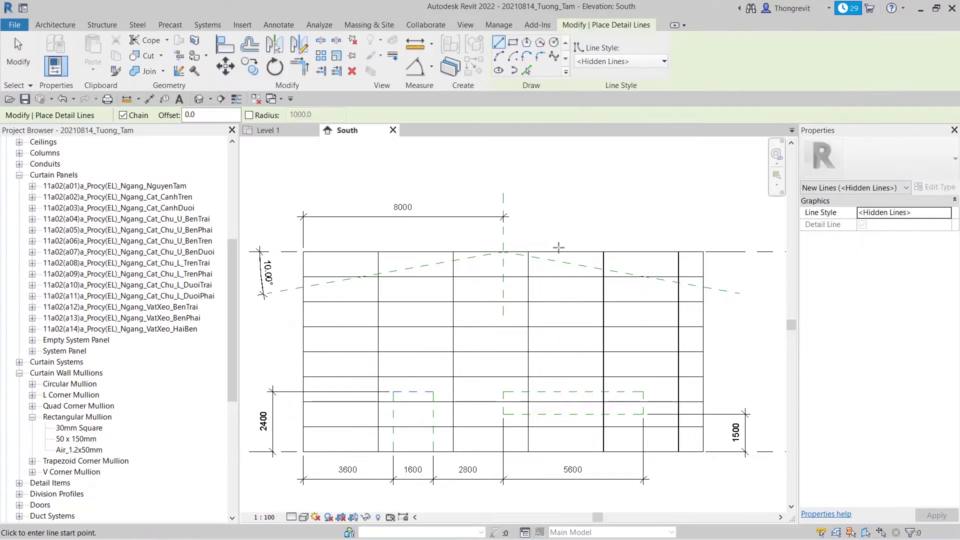
{"action": "left_click", "coordinate": [513, 42]}
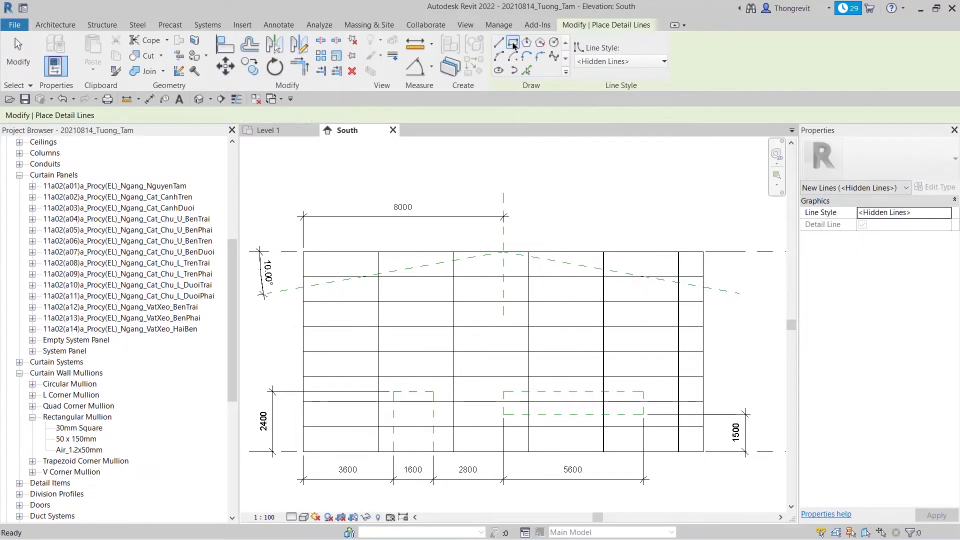
{"action": "left_click", "coordinate": [348, 336]}
{"action": "left_click", "coordinate": [401, 343]}
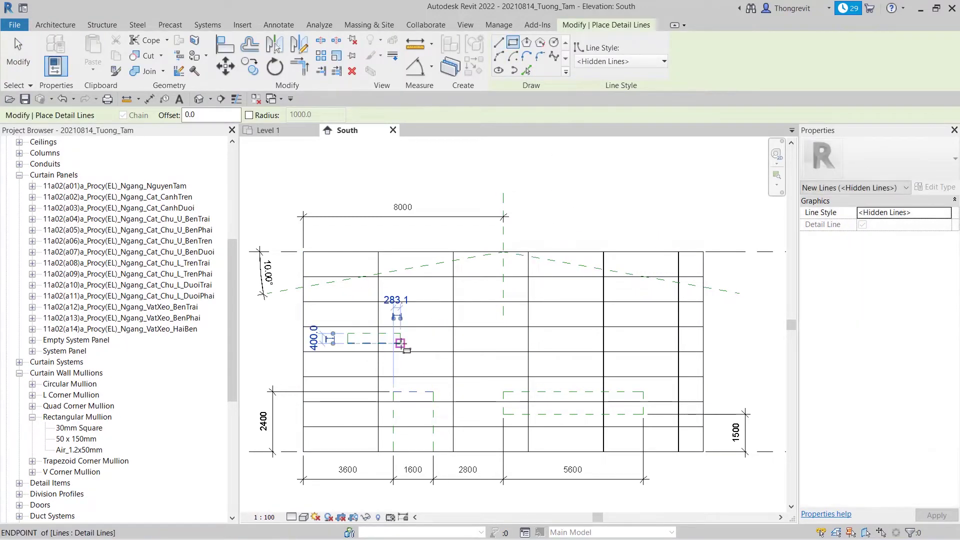
{"action": "key", "text": "Escape"}
{"action": "key", "text": "Escape"}
- Change the small opening's 1930 vertical dimension to 2000
{"action": "key", "text": "d"}
{"action": "key", "text": "i"}
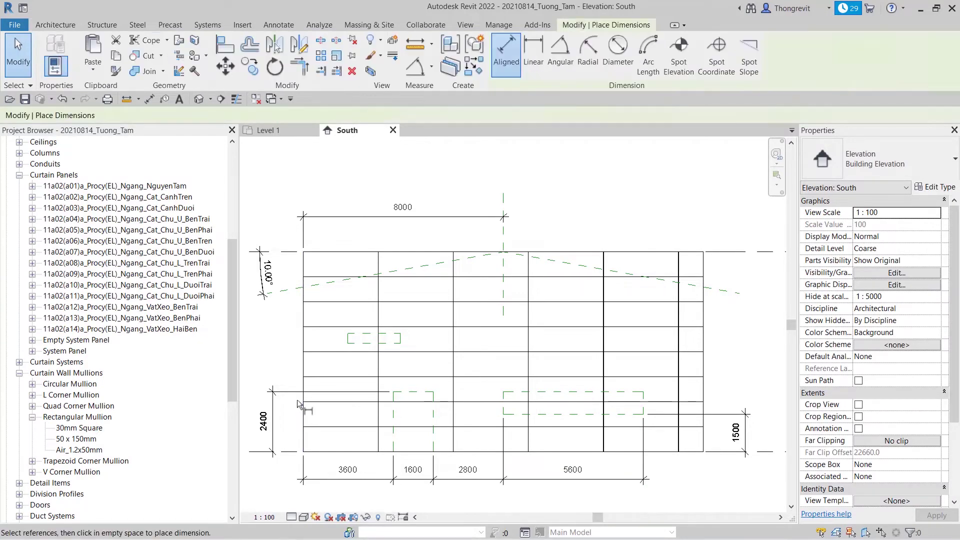
{"action": "left_click", "coordinate": [408, 397]}
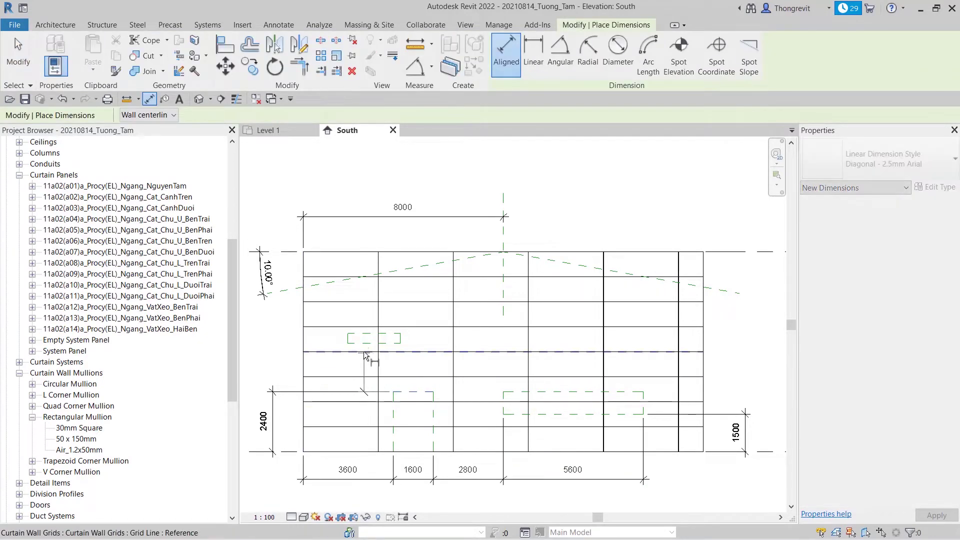
{"action": "key", "text": "Escape"}
{"action": "key", "text": "Escape"}
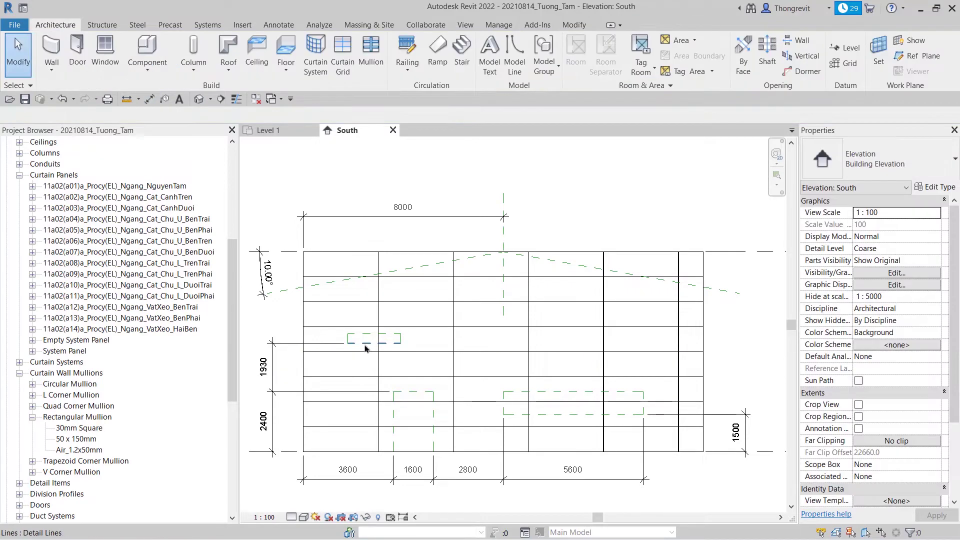
{"action": "left_click", "coordinate": [365, 343]}
{"action": "left_click", "coordinate": [264, 367]}
{"action": "type", "text": "2000"}
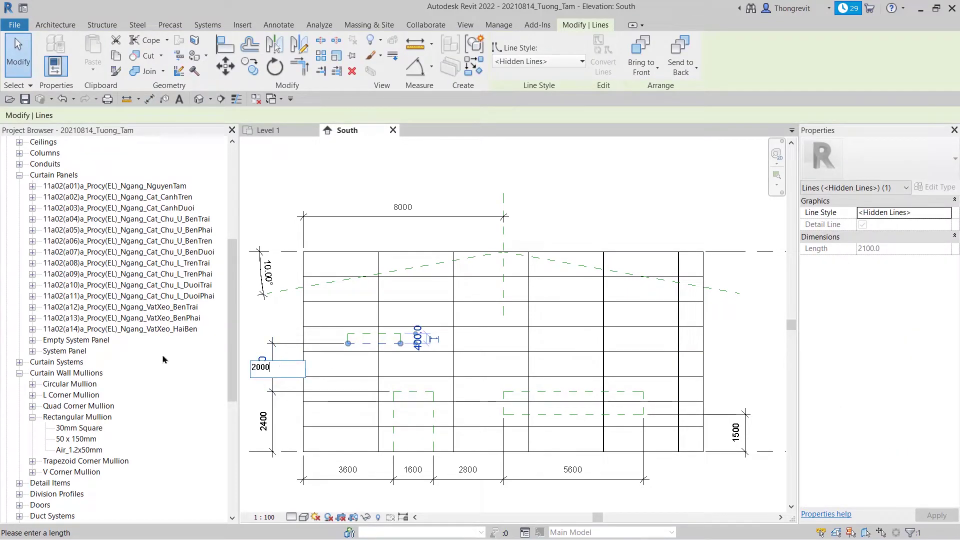
{"action": "key", "text": "Return"}
{"action": "left_click", "coordinate": [279, 323]}
- Dimension the gap above the small opening and set it to 400
{"action": "key", "text": "d"}
{"action": "key", "text": "i"}
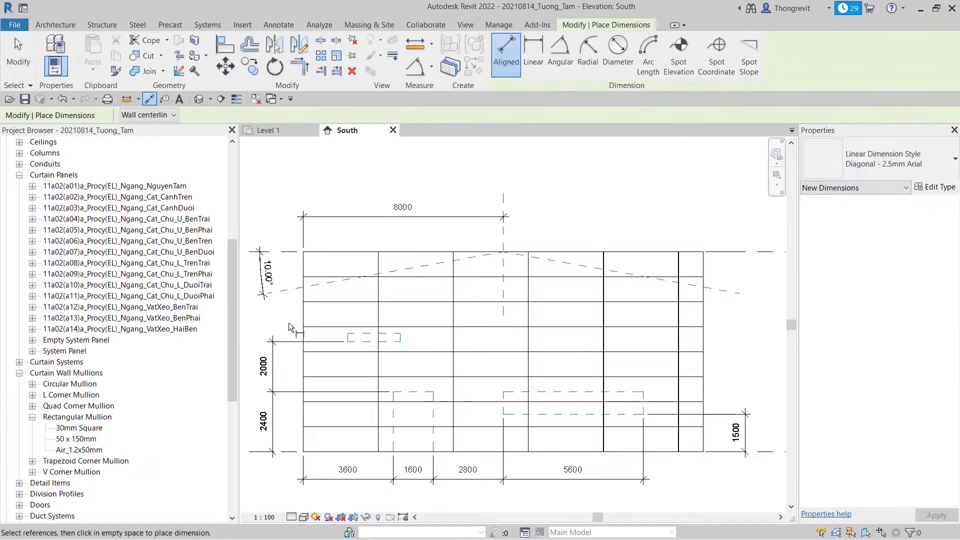
{"action": "scroll", "coordinate": [465, 358], "scroll_direction": "up", "scroll_amount": 2}
{"action": "left_click", "coordinate": [469, 341]}
{"action": "left_click", "coordinate": [360, 345]}
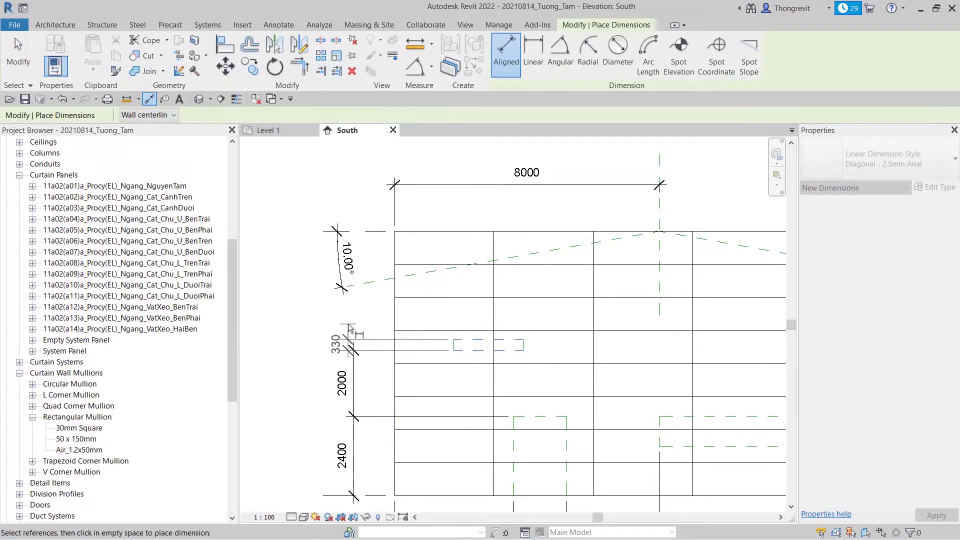
{"action": "key", "text": "Escape"}
{"action": "key", "text": "Escape"}
{"action": "left_click", "coordinate": [475, 340]}
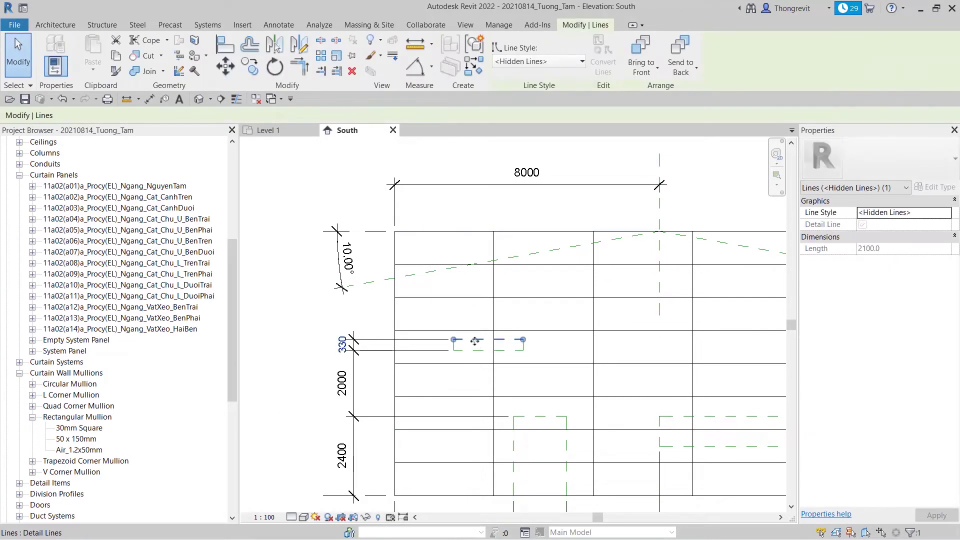
{"action": "left_click", "coordinate": [336, 345]}
{"action": "key", "text": "BackSpace"}
{"action": "type", "text": "400"}
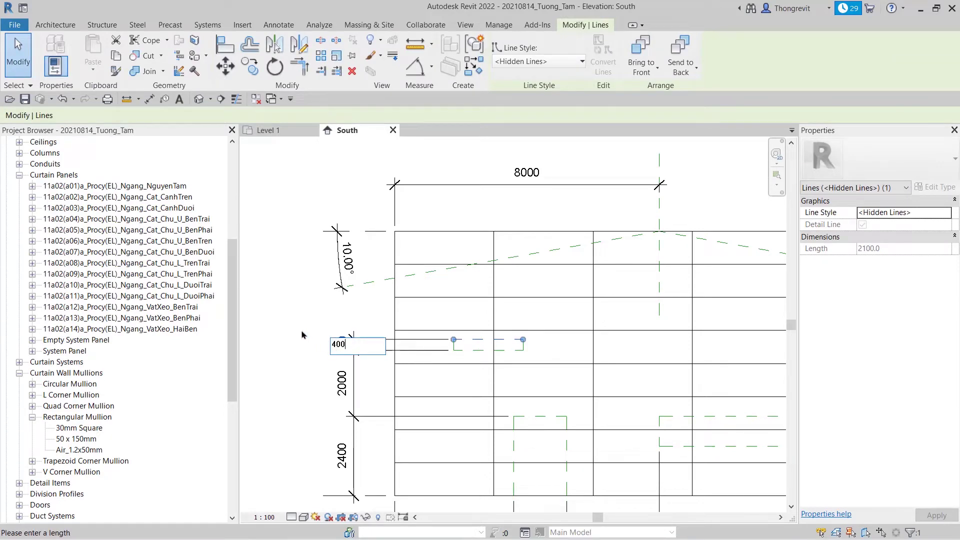
{"action": "key", "text": "Return"}
{"action": "key", "text": "Escape"}
{"action": "scroll", "coordinate": [279, 315], "scroll_direction": "down", "scroll_amount": 2}
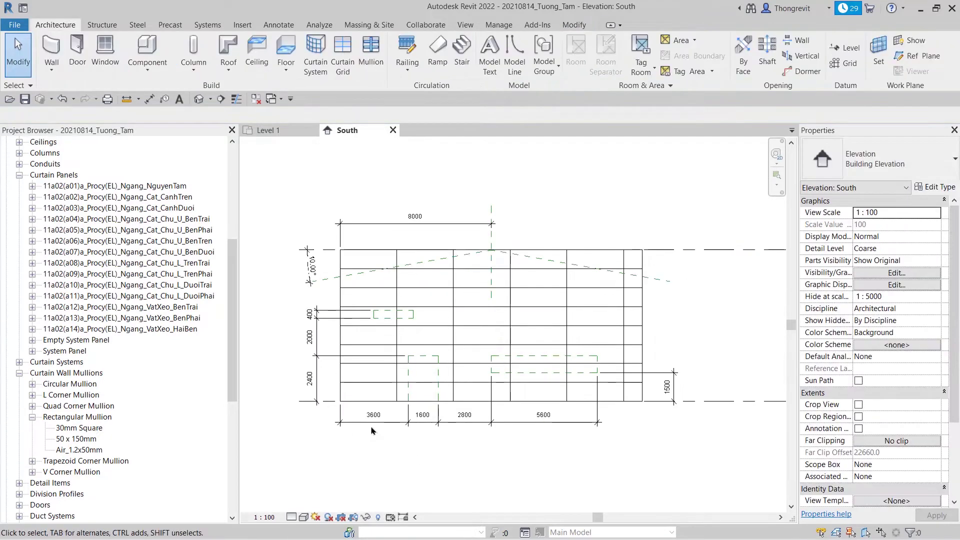
- Add a dimension string from the wall's left edge across the opening's sides
{"action": "key", "text": "d"}
{"action": "key", "text": "i"}
{"action": "left_click", "coordinate": [349, 338]}
{"action": "scroll", "coordinate": [349, 338], "scroll_direction": "up", "scroll_amount": 3}
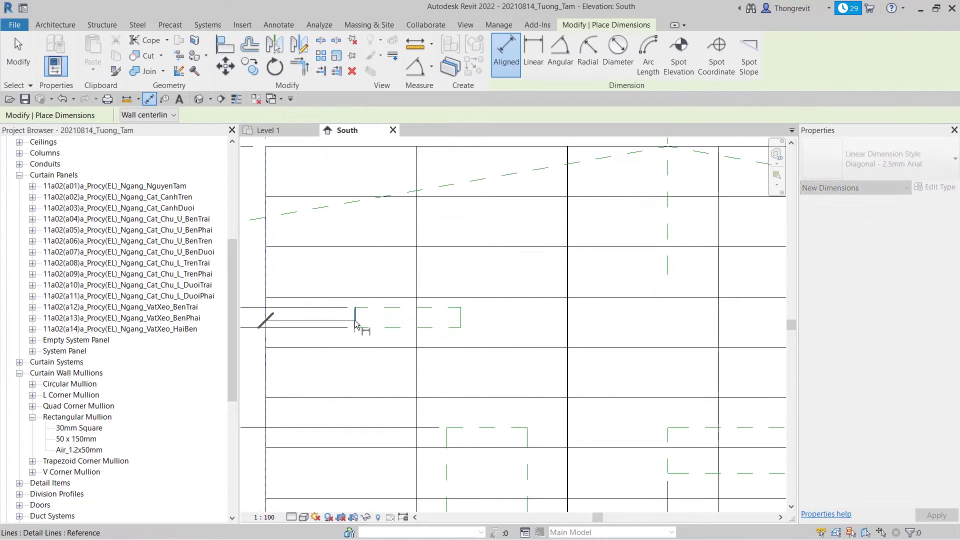
{"action": "left_click", "coordinate": [460, 325]}
{"action": "scroll", "coordinate": [489, 345], "scroll_direction": "up", "scroll_amount": 1}
{"action": "scroll", "coordinate": [489, 345], "scroll_direction": "down", "scroll_amount": 1}
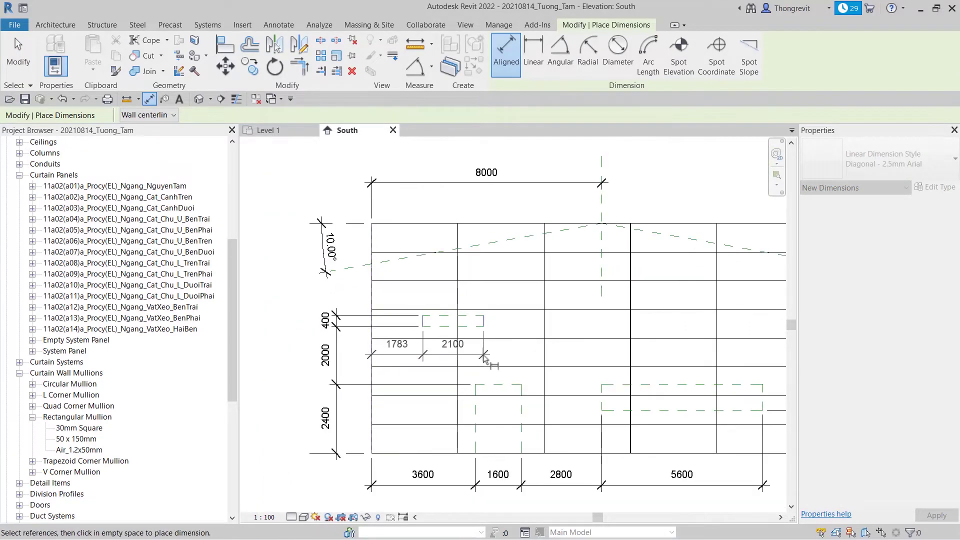
{"action": "left_click", "coordinate": [484, 358]}
{"action": "key", "text": "Escape"}
{"action": "key", "text": "Escape"}
{"action": "scroll", "coordinate": [484, 358], "scroll_direction": "up", "scroll_amount": 1}
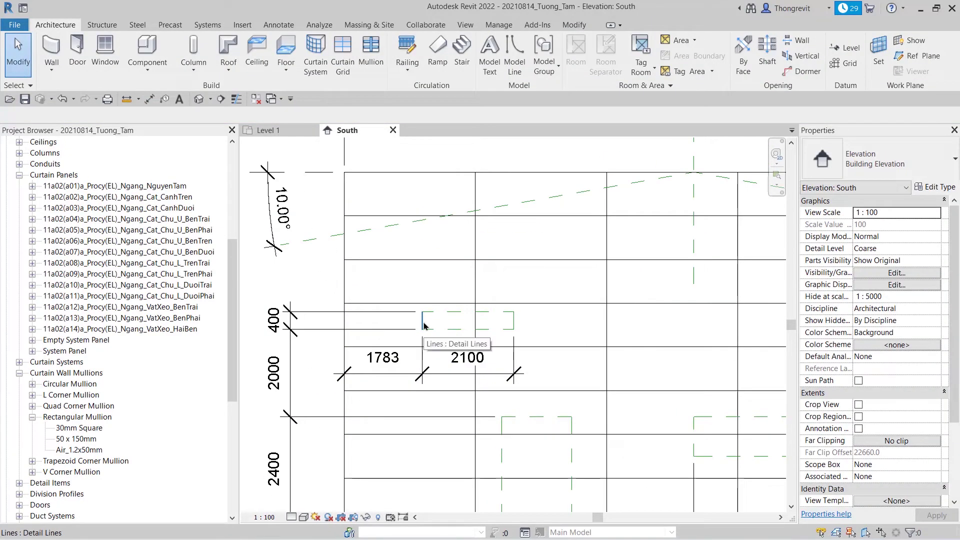
- Set the opening 2000 from the wall's left edge and 1600 wide
{"action": "left_click", "coordinate": [422, 322]}
{"action": "left_click", "coordinate": [372, 355]}
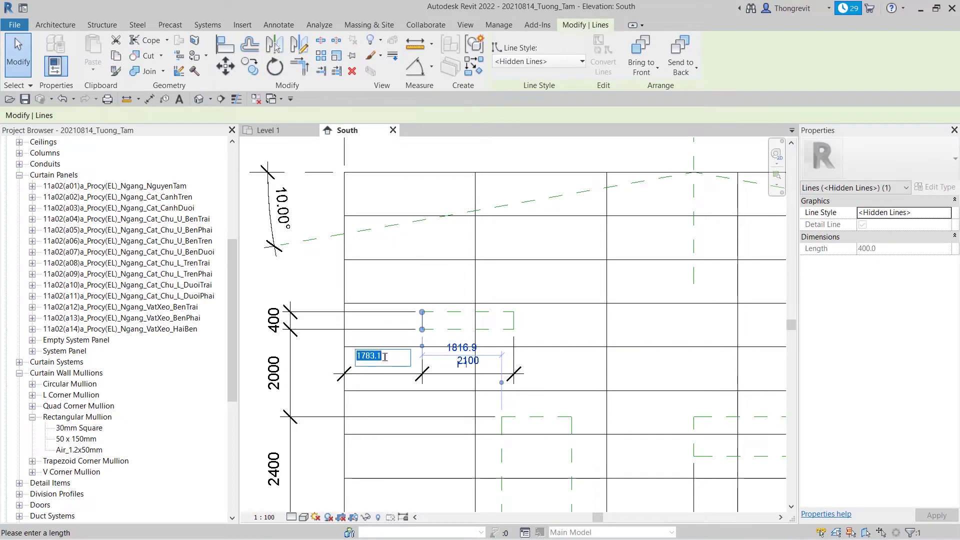
{"action": "type", "text": "2000"}
{"action": "key", "text": "Return"}
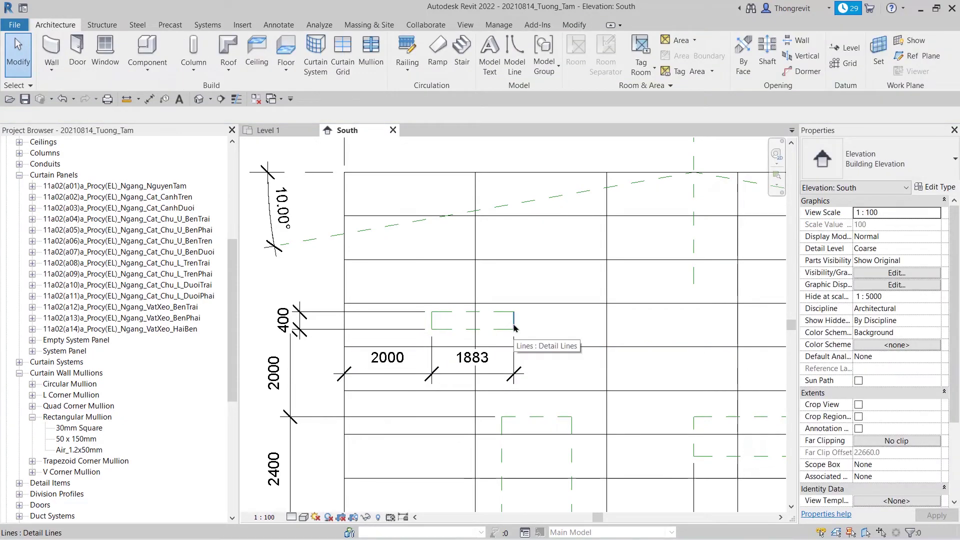
{"action": "left_click", "coordinate": [473, 360]}
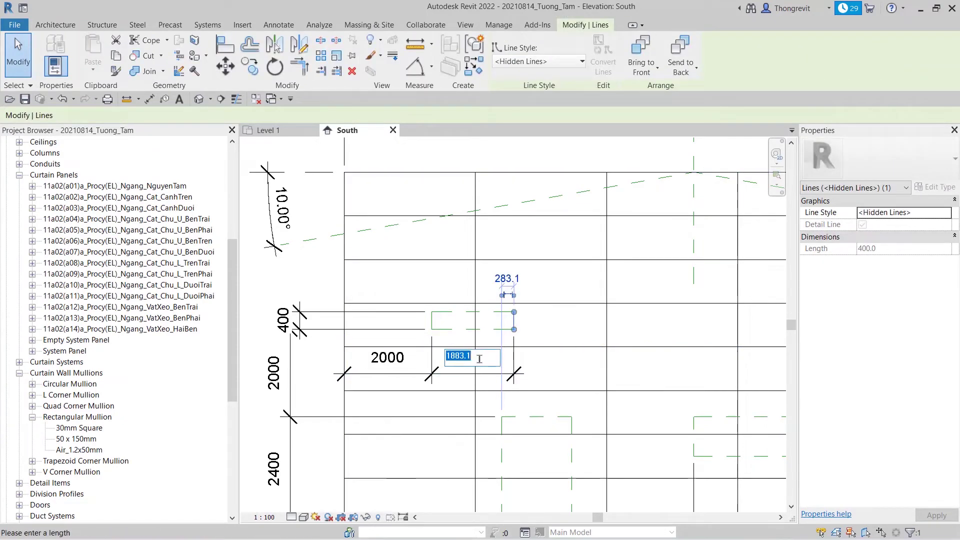
{"action": "type", "text": "1"}
{"action": "key", "text": "Return"}
{"action": "key", "text": "Escape"}
{"action": "scroll", "coordinate": [429, 290], "scroll_direction": "down", "scroll_amount": 3}
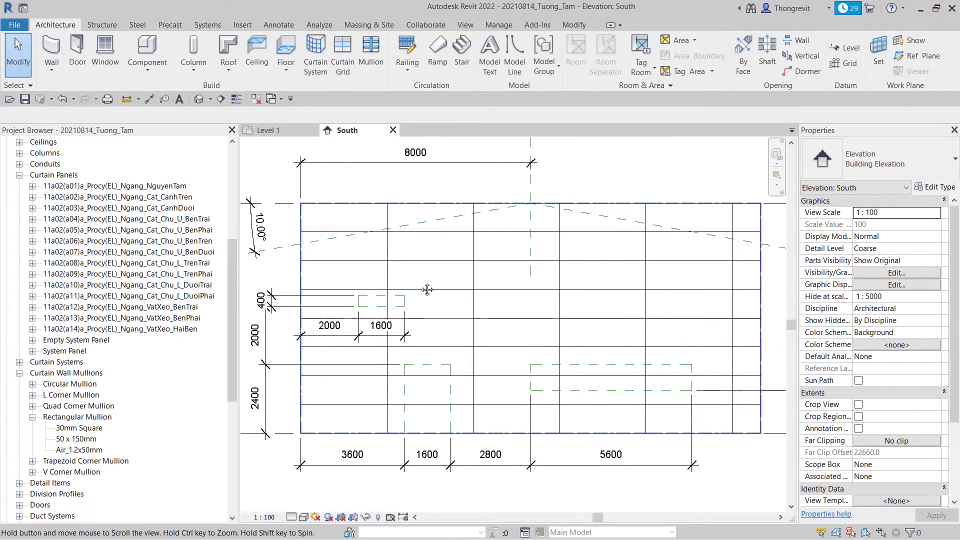
- Draw a hidden-line rectangle for the upper middle opening
{"action": "left_click", "coordinate": [551, 300]}
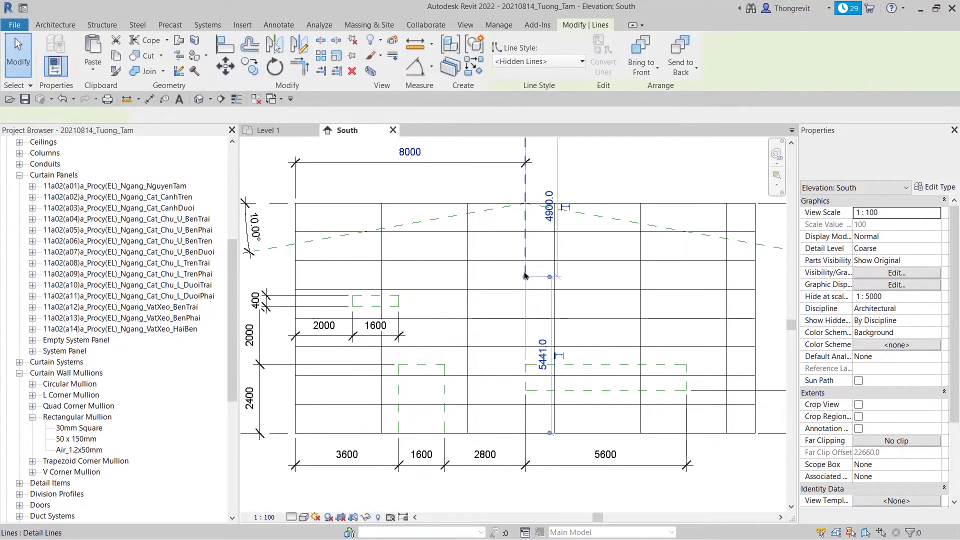
{"action": "left_click_drag", "start_coordinate": [550, 221], "coordinate": [509, 247]}
{"action": "key", "text": "Escape"}
{"action": "key", "text": "Escape"}
{"action": "key", "text": "d"}
{"action": "key", "text": "l"}
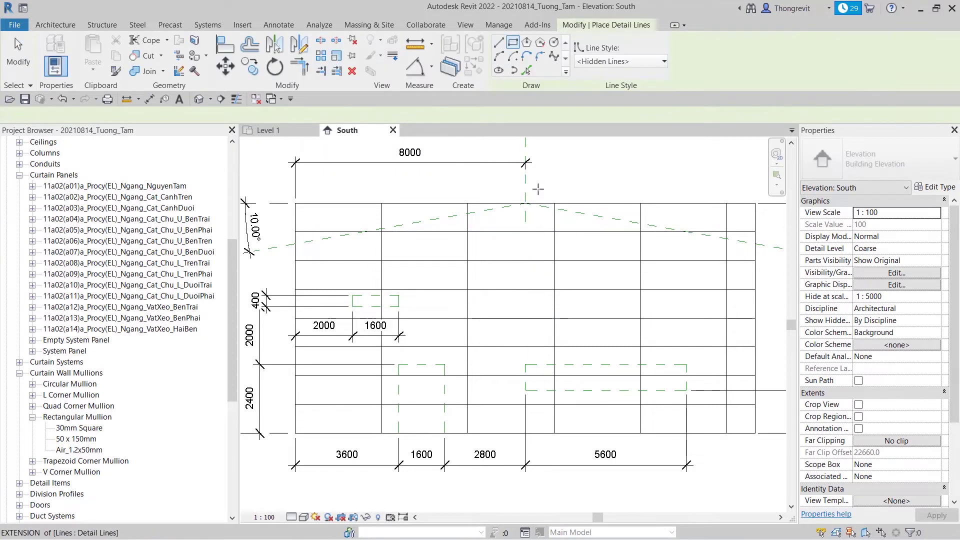
{"action": "left_click", "coordinate": [512, 43]}
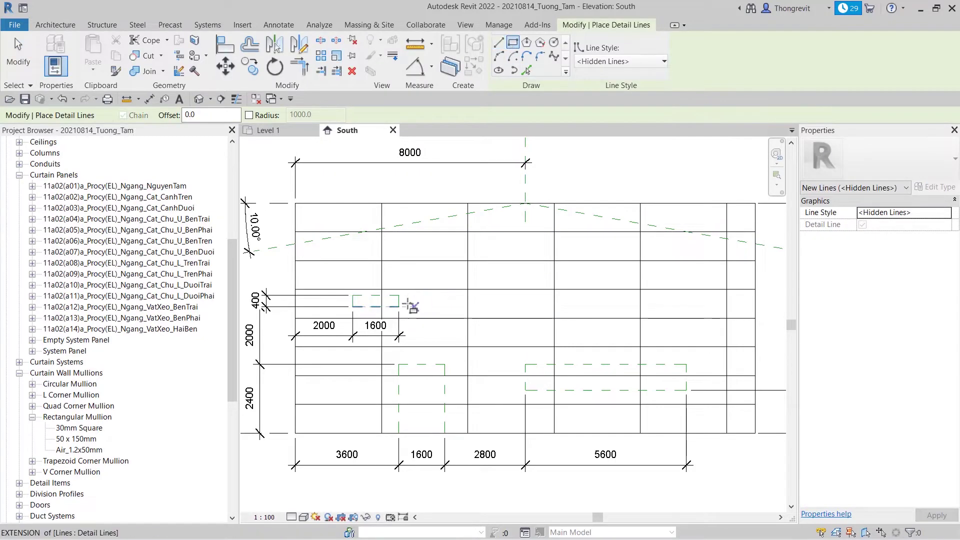
{"action": "left_click", "coordinate": [495, 270]}
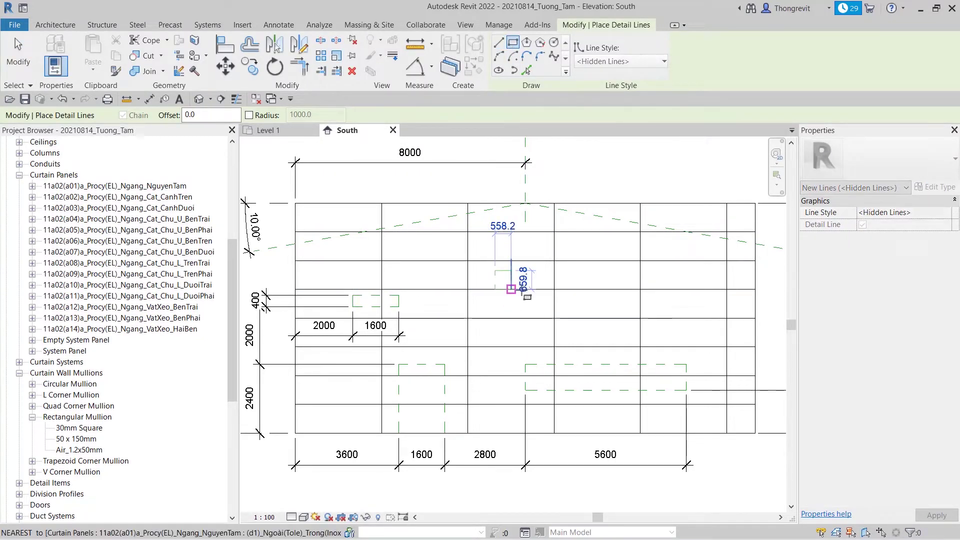
{"action": "left_click", "coordinate": [533, 307]}
{"action": "key", "text": "Escape"}
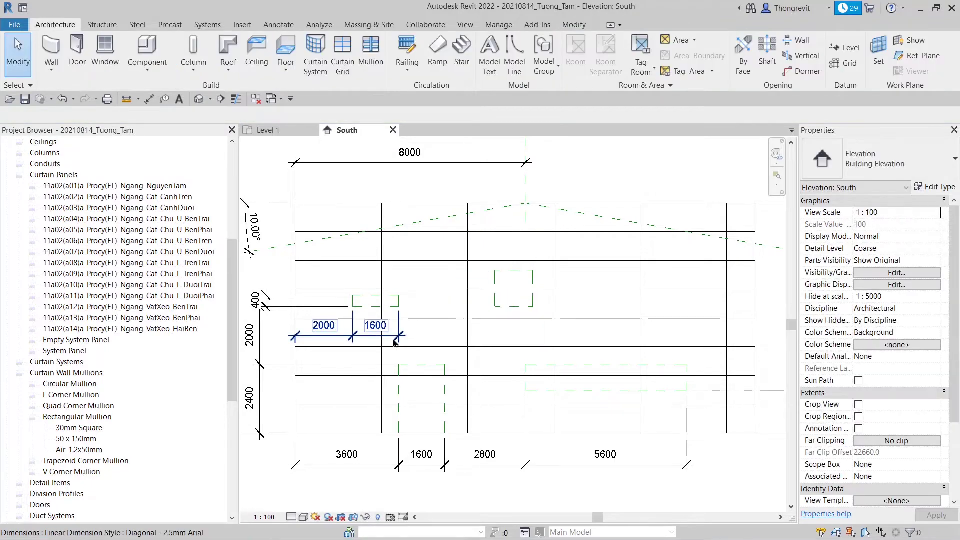
- Add the new rectangle's left and right edges to the 2000/1600 dimension string
{"action": "left_click", "coordinate": [395, 344]}
{"action": "left_click", "coordinate": [659, 55]}
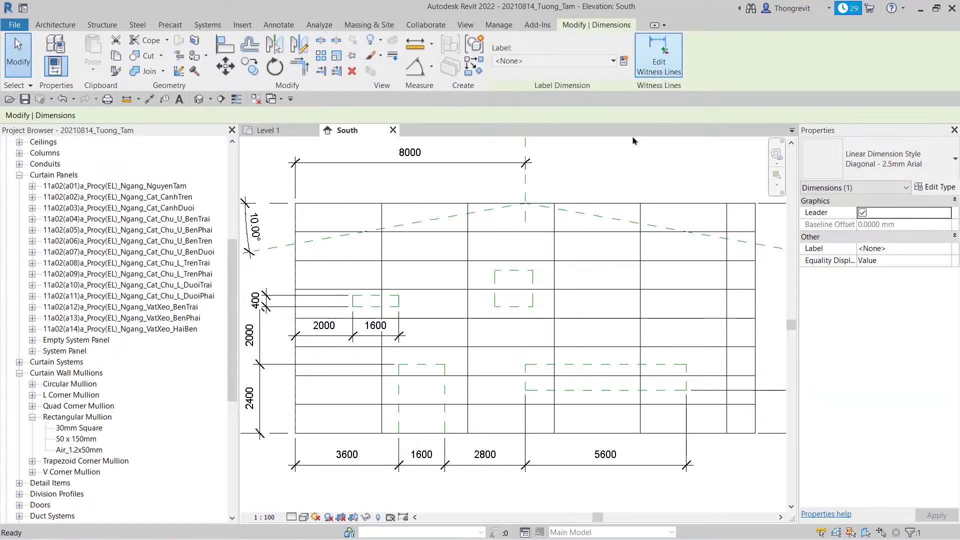
{"action": "left_click", "coordinate": [495, 300]}
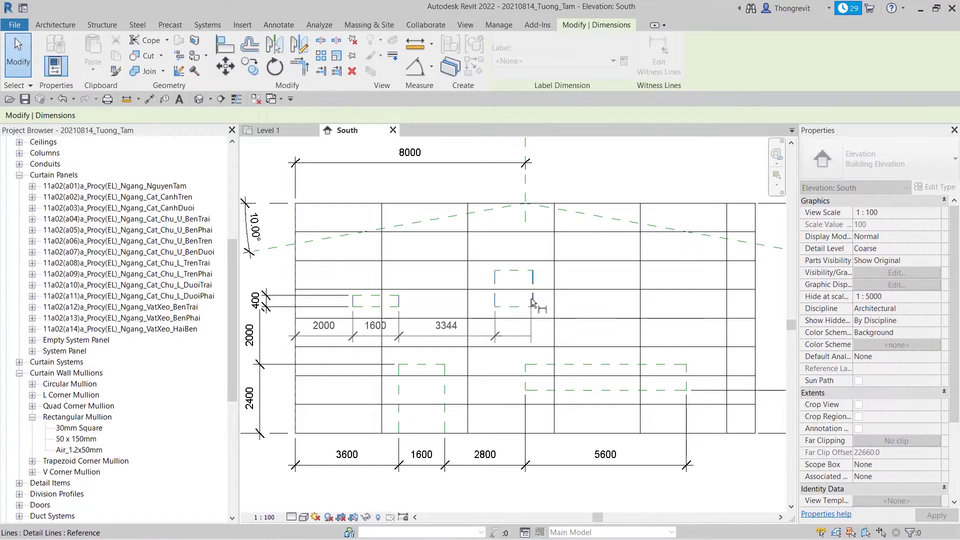
{"action": "left_click", "coordinate": [533, 300]}
{"action": "key", "text": "Escape"}
- Place the rectangle 3400 from the small opening and make it 1200 wide
{"action": "left_click", "coordinate": [495, 285]}
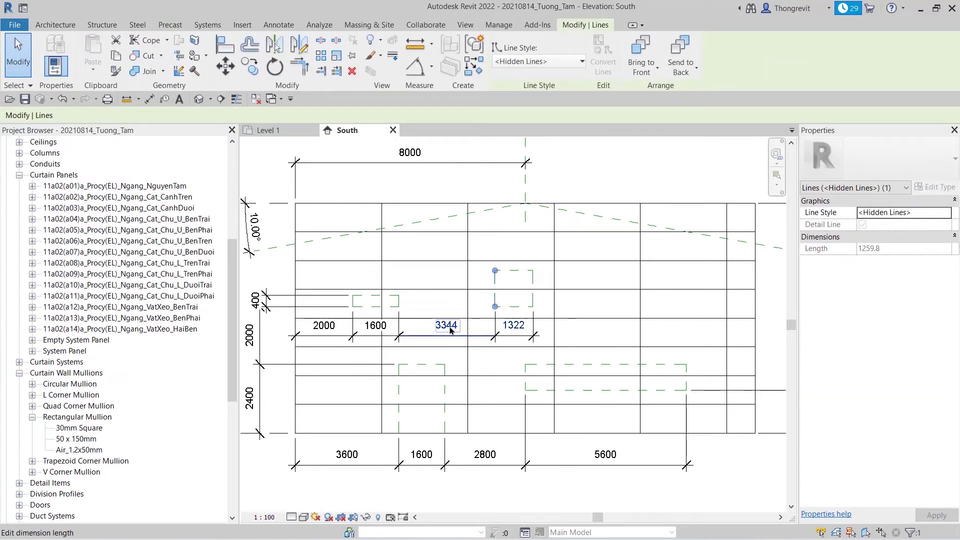
{"action": "left_click", "coordinate": [448, 325]}
{"action": "type", "text": "3400"}
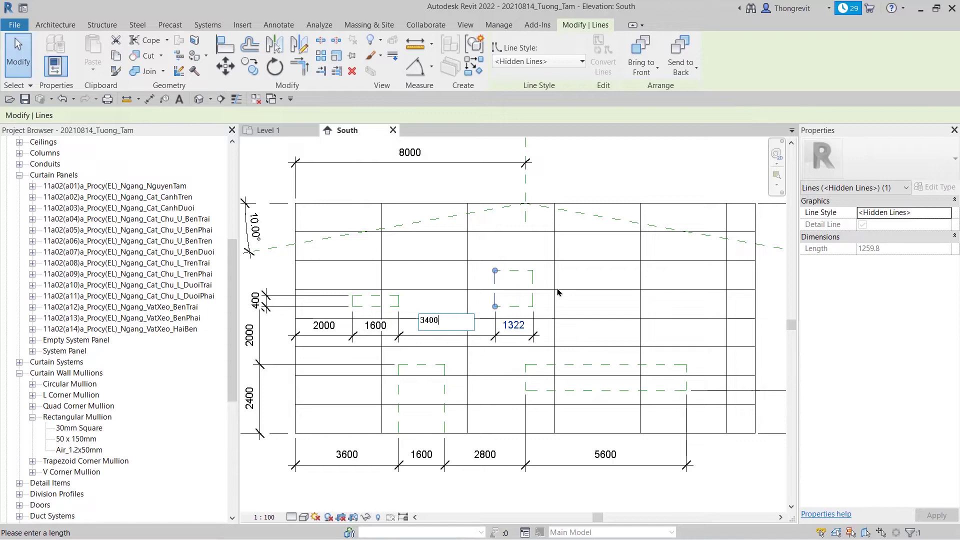
{"action": "key", "text": "Return"}
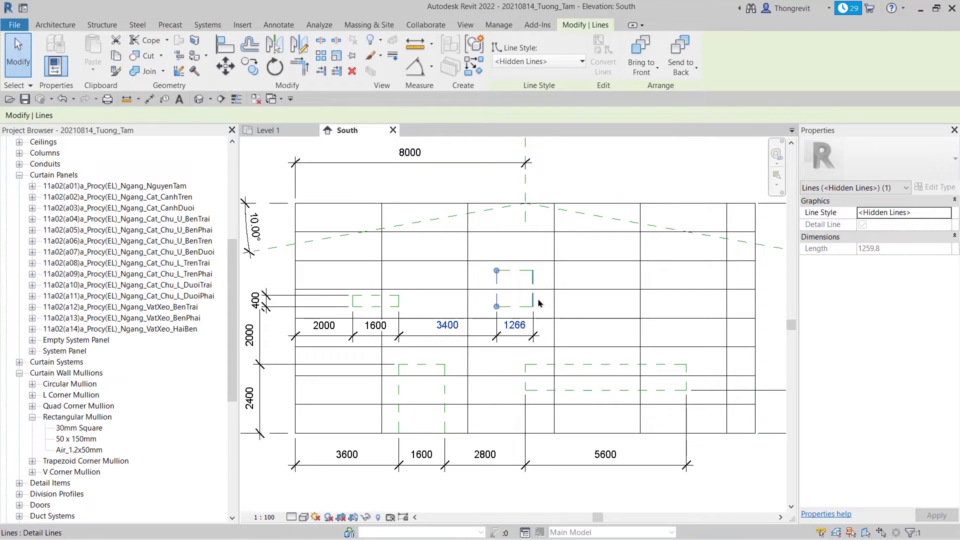
{"action": "left_click", "coordinate": [520, 325]}
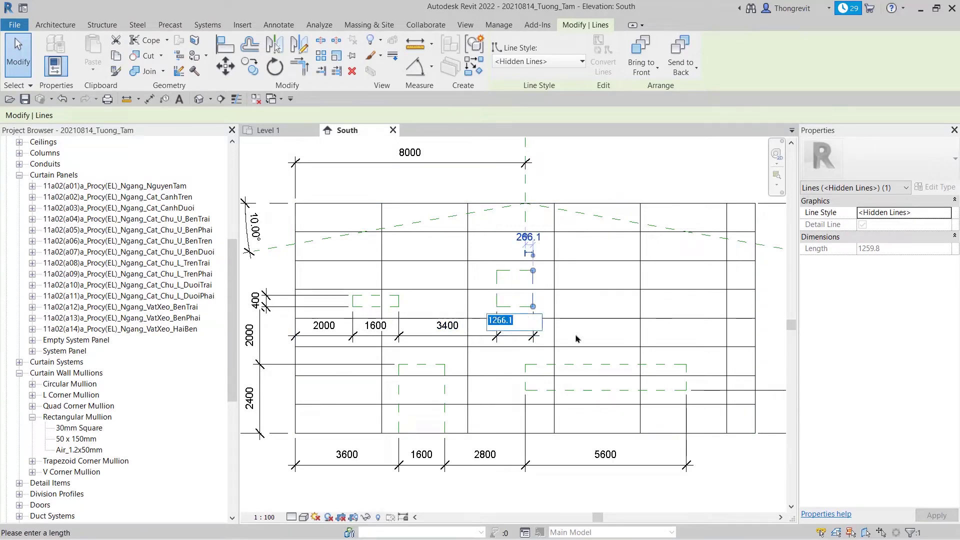
{"action": "type", "text": "1200"}
{"action": "key", "text": "Return"}
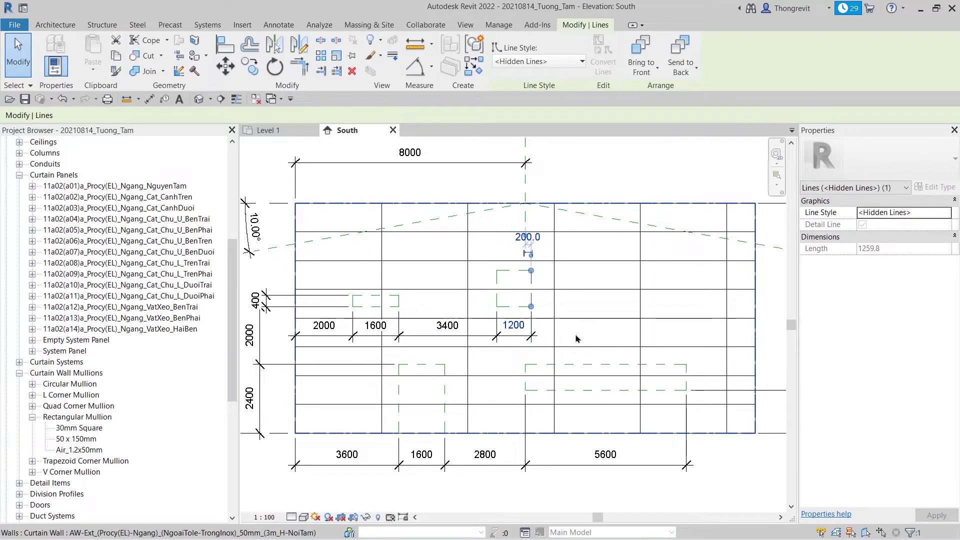
{"action": "key", "text": "Escape"}
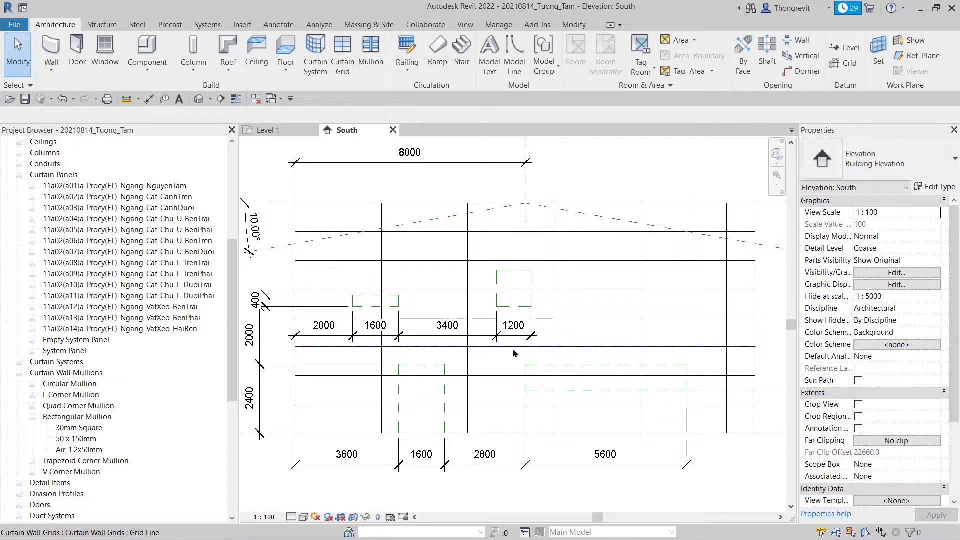
- Align the rectangle's edge to the panel line
{"action": "key", "text": "a"}
{"action": "key", "text": "l"}
{"action": "left_click", "coordinate": [513, 313]}
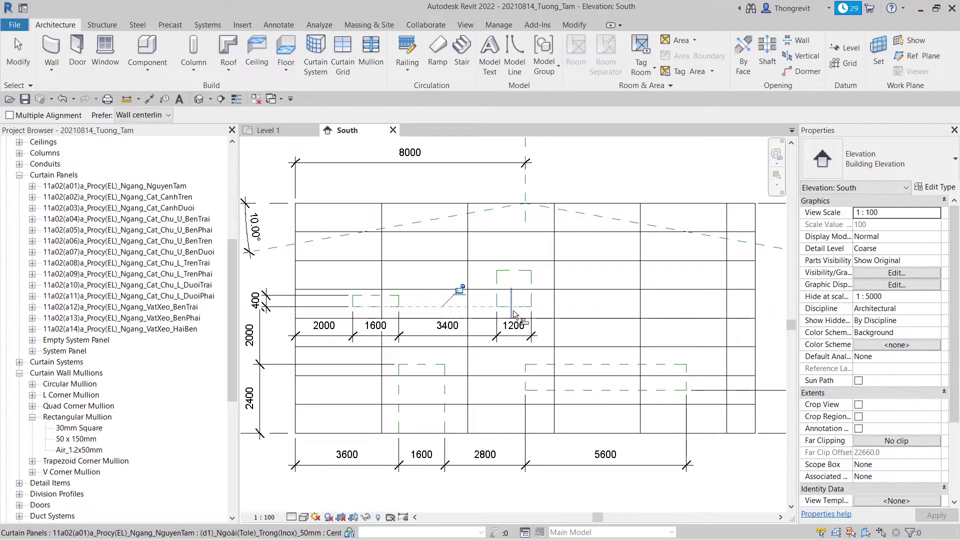
{"action": "key", "text": "Escape"}
- Resize the rectangle's line to 1200 and reframe the elevation
{"action": "key", "text": "d"}
{"action": "key", "text": "i"}
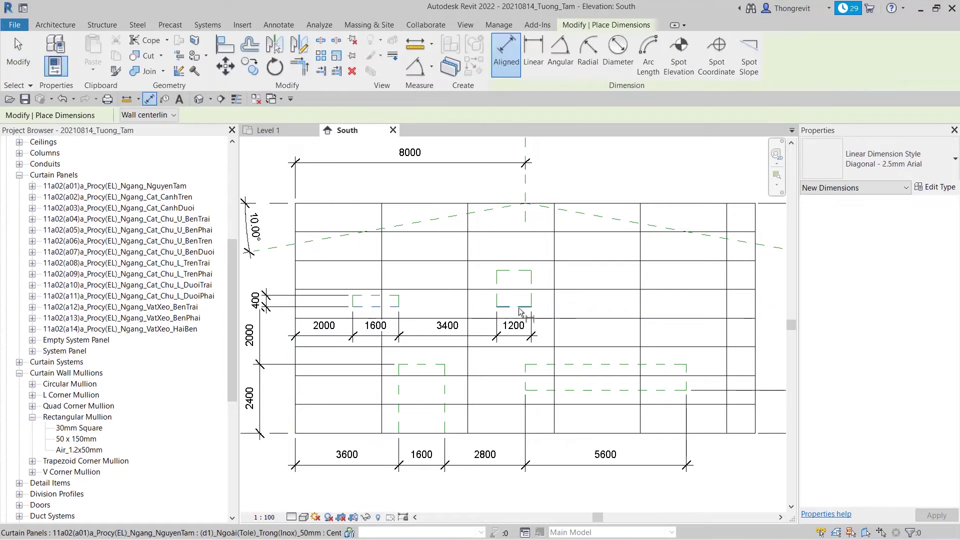
{"action": "key", "text": "Escape"}
{"action": "key", "text": "Escape"}
{"action": "left_click", "coordinate": [513, 270]}
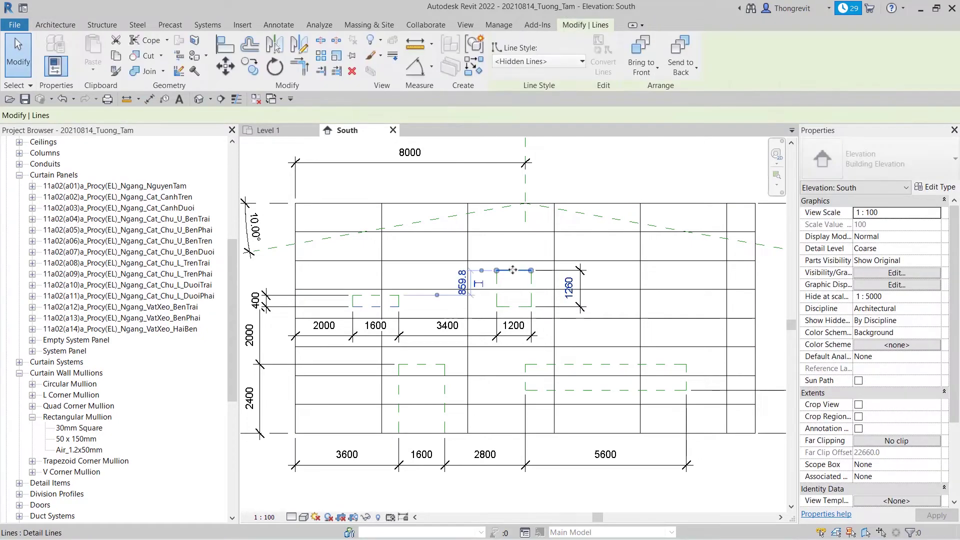
{"action": "left_click", "coordinate": [569, 288]}
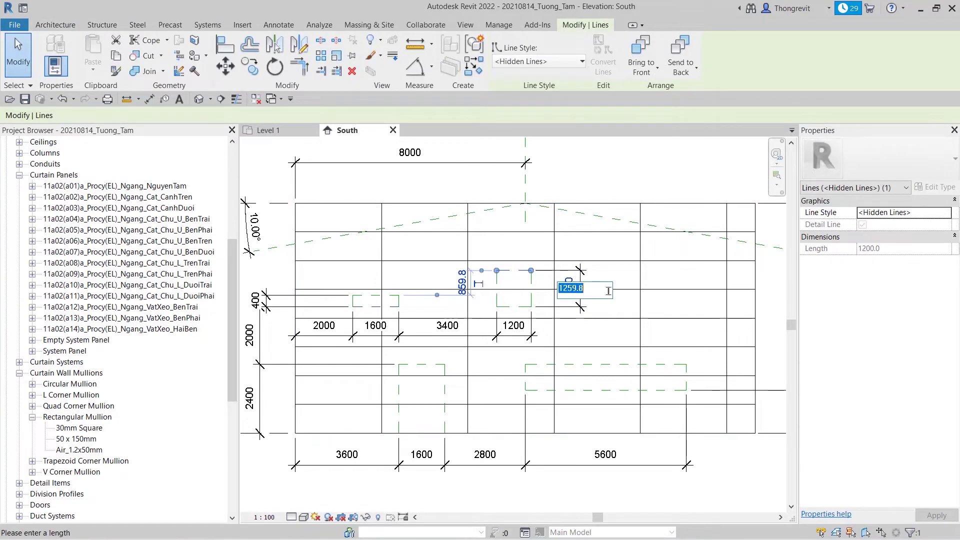
{"action": "type", "text": "1"}
{"action": "type", "text": "0"}
{"action": "key", "text": "Return"}
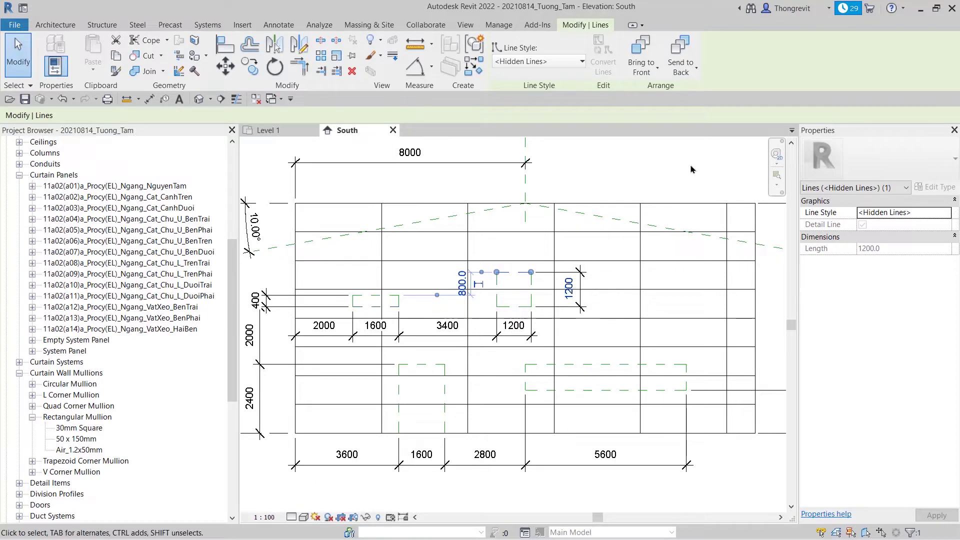
{"action": "left_click", "coordinate": [684, 169]}
{"action": "scroll", "coordinate": [684, 170], "scroll_direction": "down", "scroll_amount": 1}
{"action": "middle_click_drag", "start_coordinate": [684, 170], "coordinate": [668, 177]}
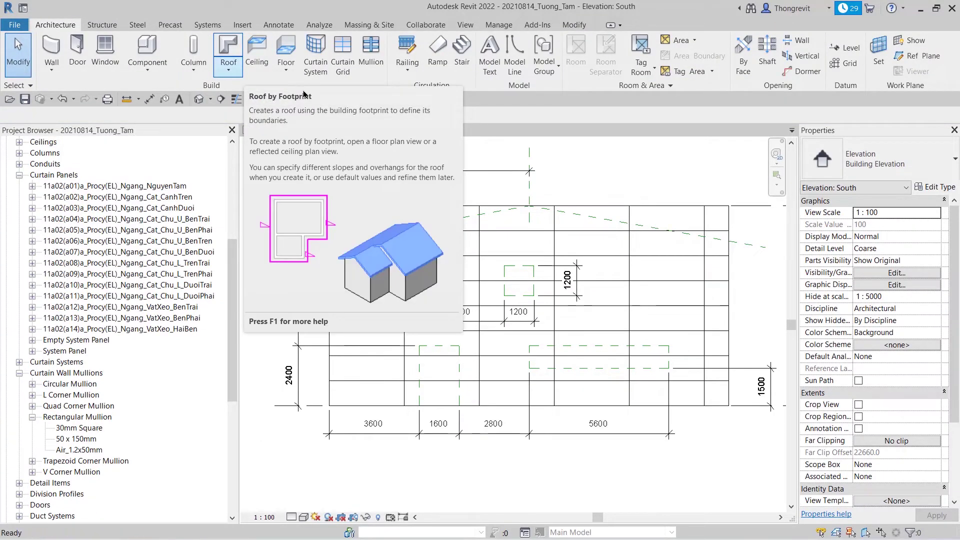
- Show thin lines and draw a hidden-line rectangle right of the upper opening
{"action": "key", "text": "d"}
{"action": "key", "text": "l"}
{"action": "scroll", "coordinate": [671, 293], "scroll_direction": "up", "scroll_amount": 2}
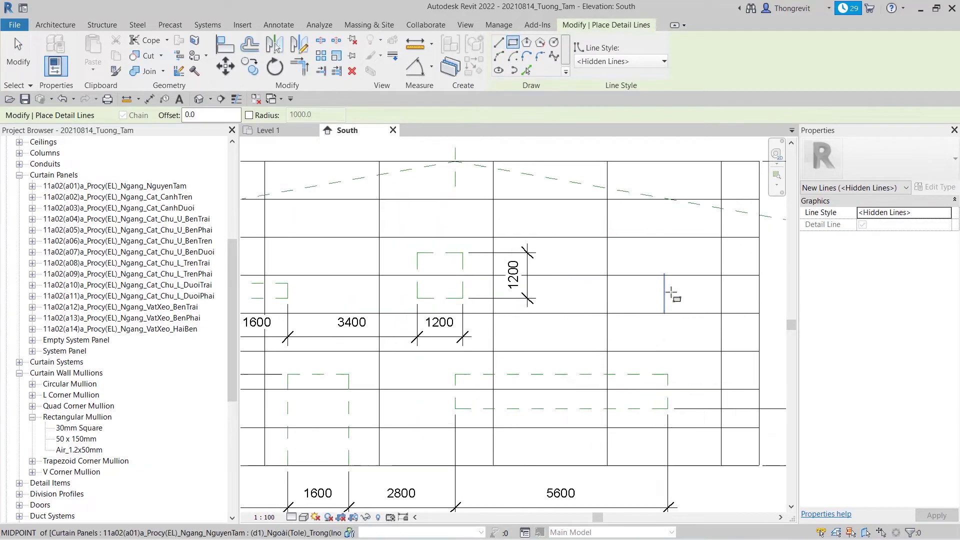
{"action": "scroll", "coordinate": [671, 293], "scroll_direction": "up", "scroll_amount": 2}
{"action": "scroll", "coordinate": [583, 250], "scroll_direction": "up", "scroll_amount": 5}
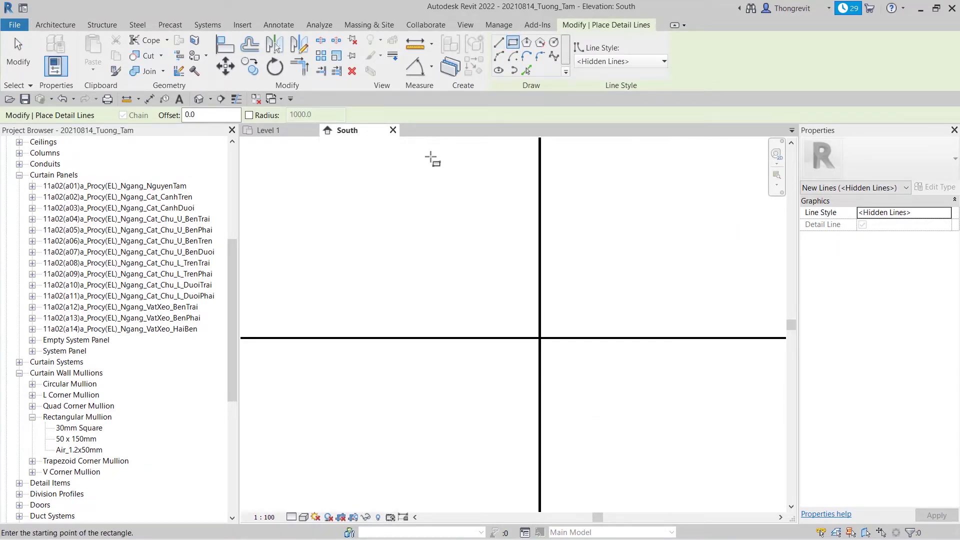
{"action": "left_click", "coordinate": [236, 99]}
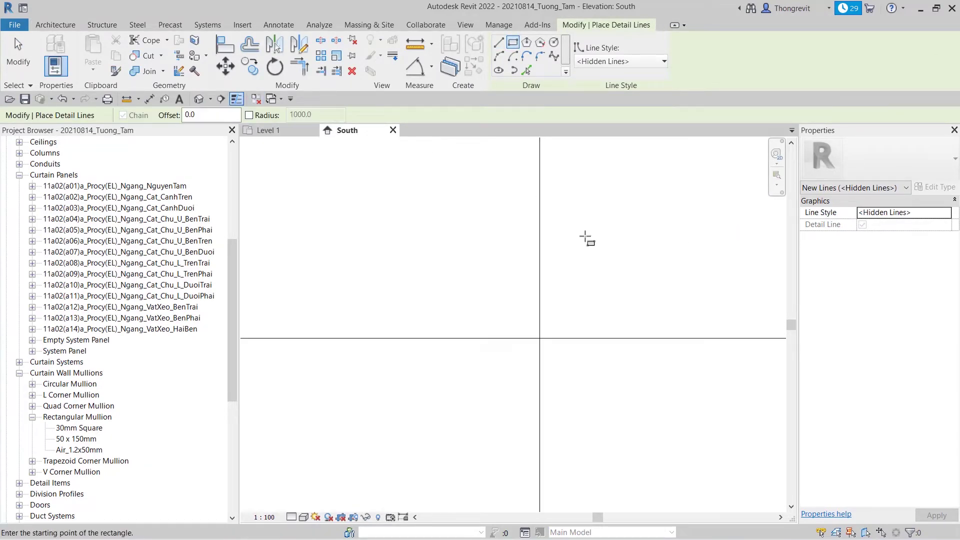
{"action": "scroll", "coordinate": [550, 259], "scroll_direction": "up", "scroll_amount": 2}
{"action": "scroll", "coordinate": [550, 255], "scroll_direction": "up", "scroll_amount": 2}
{"action": "scroll", "coordinate": [516, 225], "scroll_direction": "up", "scroll_amount": 2}
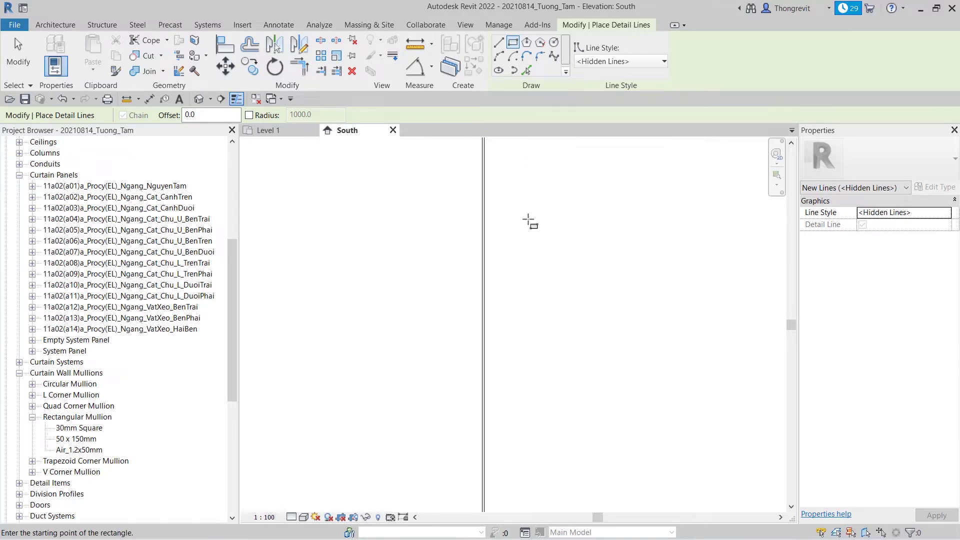
{"action": "left_click", "coordinate": [485, 162]}
{"action": "scroll", "coordinate": [647, 257], "scroll_direction": "down", "scroll_amount": 2}
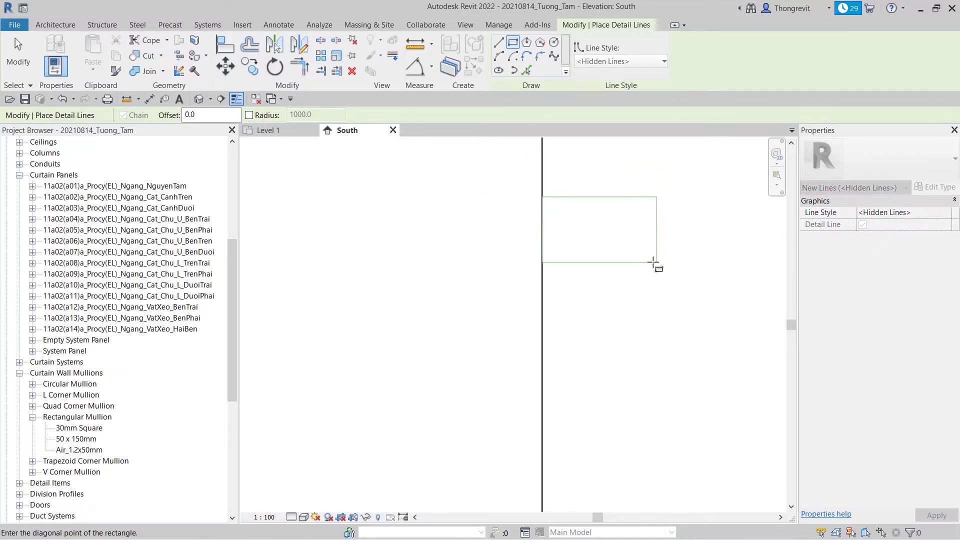
{"action": "scroll", "coordinate": [655, 267], "scroll_direction": "down", "scroll_amount": 1}
{"action": "scroll", "coordinate": [659, 272], "scroll_direction": "down", "scroll_amount": 2}
{"action": "scroll", "coordinate": [660, 275], "scroll_direction": "down", "scroll_amount": 2}
{"action": "scroll", "coordinate": [565, 336], "scroll_direction": "down", "scroll_amount": 1}
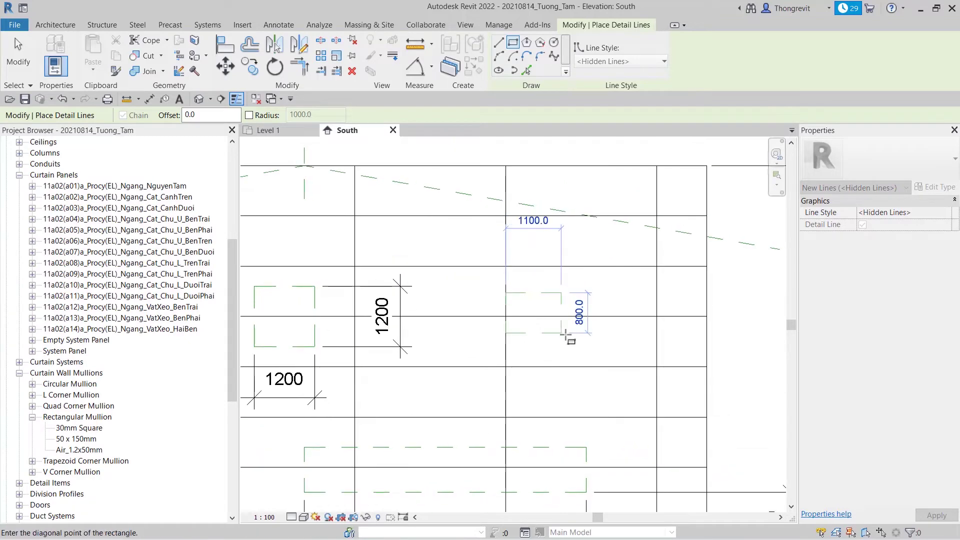
{"action": "left_click", "coordinate": [581, 340]}
{"action": "key", "text": "Escape"}
{"action": "key", "text": "Escape"}
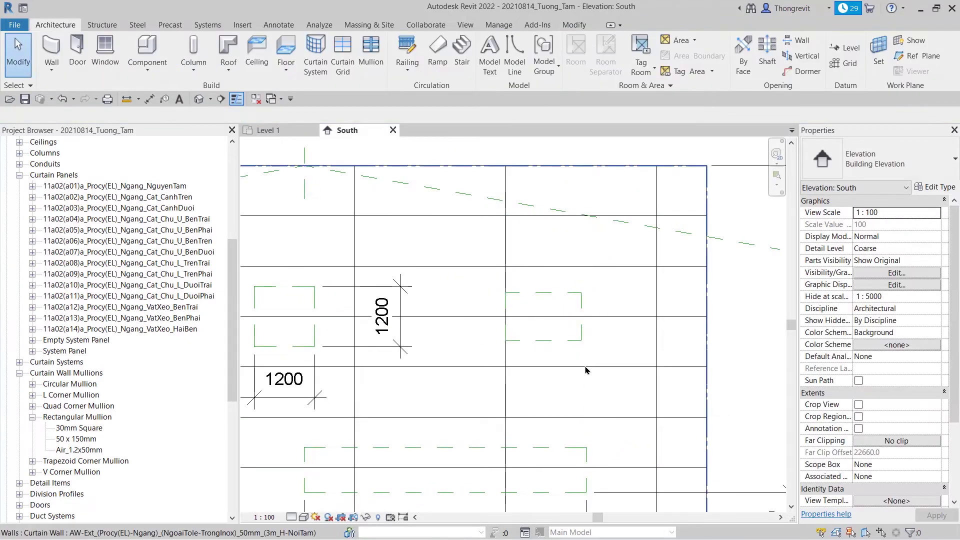
- Add a 1500 aligned width dimension to the new opening
{"action": "key", "text": "d"}
{"action": "key", "text": "i"}
{"action": "left_click", "coordinate": [505, 345]}
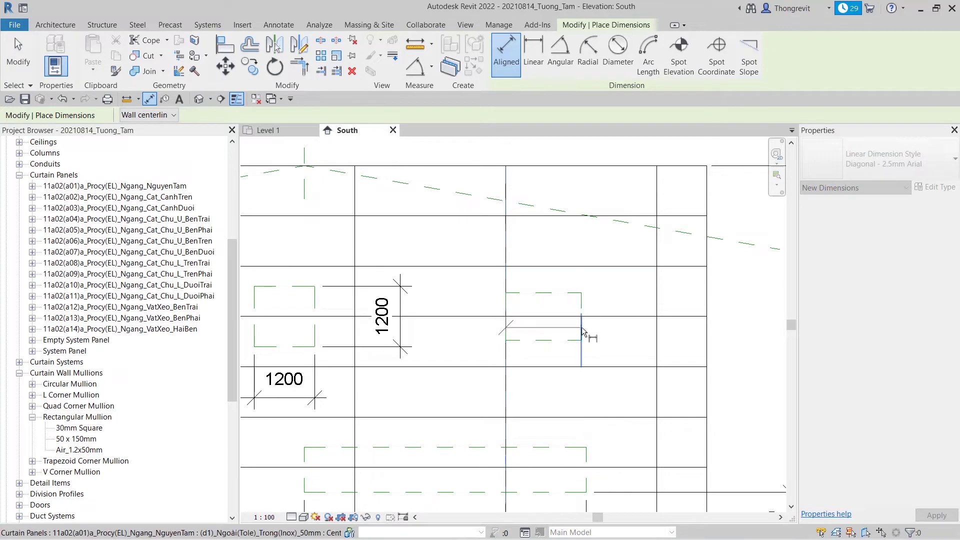
{"action": "scroll", "coordinate": [492, 335], "scroll_direction": "up", "scroll_amount": 5}
{"action": "scroll", "coordinate": [489, 335], "scroll_direction": "down", "scroll_amount": 2}
{"action": "scroll", "coordinate": [550, 343], "scroll_direction": "down", "scroll_amount": 2}
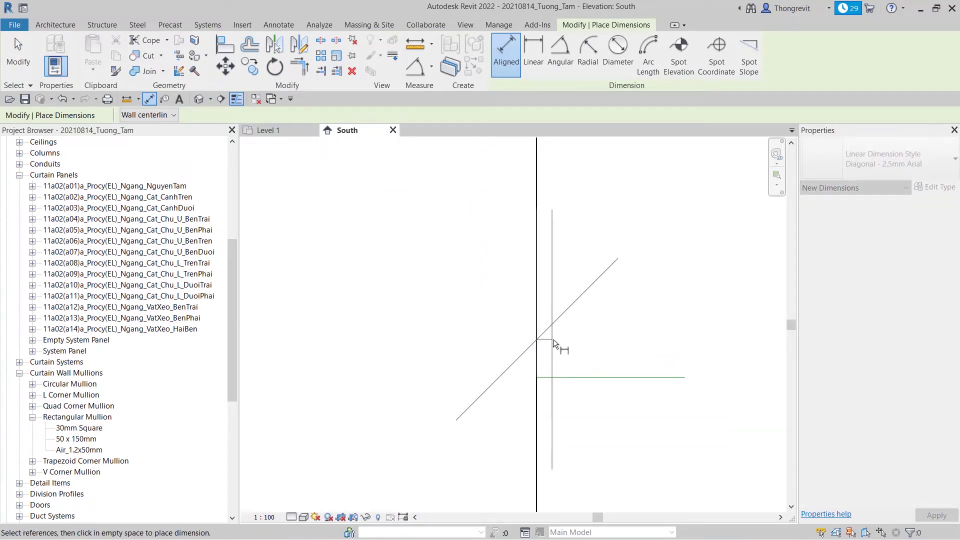
{"action": "scroll", "coordinate": [553, 343], "scroll_direction": "down", "scroll_amount": 3}
{"action": "scroll", "coordinate": [644, 336], "scroll_direction": "down", "scroll_amount": 2}
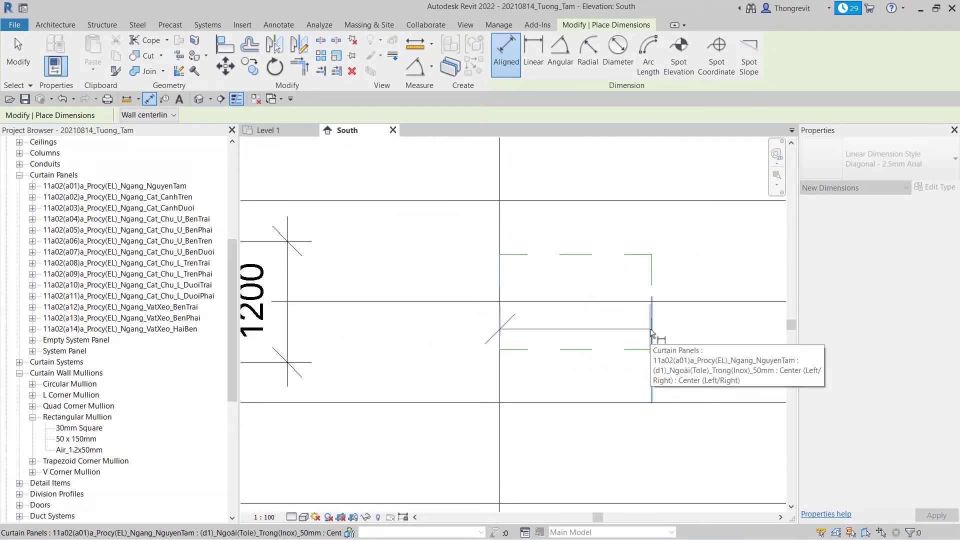
{"action": "left_click", "coordinate": [652, 333]}
{"action": "scroll", "coordinate": [651, 332], "scroll_direction": "down", "scroll_amount": 2}
{"action": "scroll", "coordinate": [625, 327], "scroll_direction": "down", "scroll_amount": 1}
{"action": "key", "text": "Escape"}
{"action": "key", "text": "Escape"}
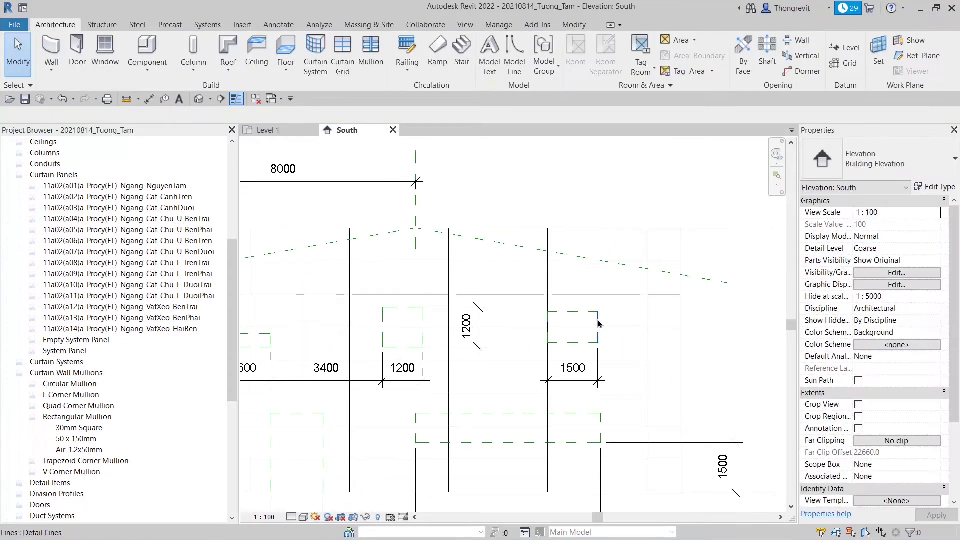
- Change the new opening's width from 1500 to 1200
{"action": "left_click", "coordinate": [598, 323]}
{"action": "left_click", "coordinate": [584, 371]}
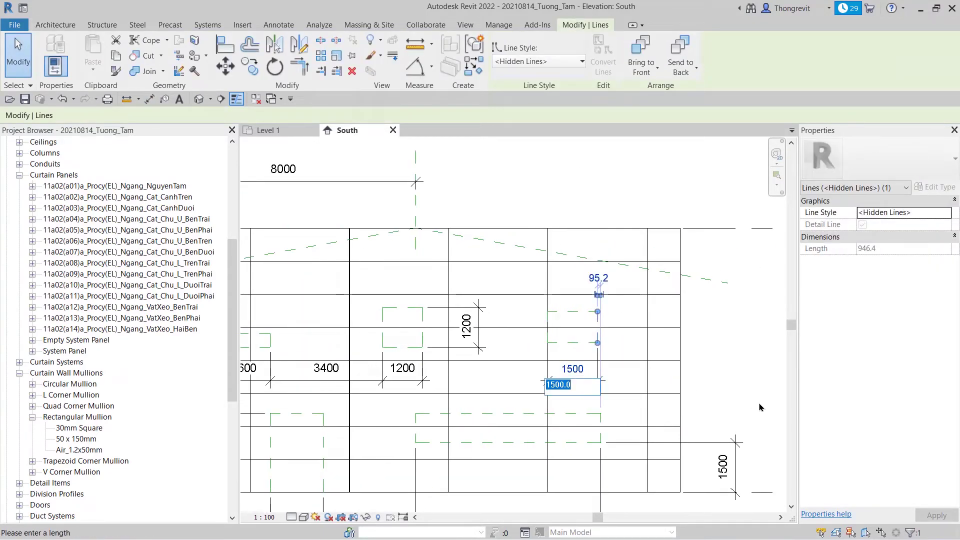
{"action": "type", "text": "1"}
{"action": "type", "text": "0"}
{"action": "left_click", "coordinate": [740, 390]}
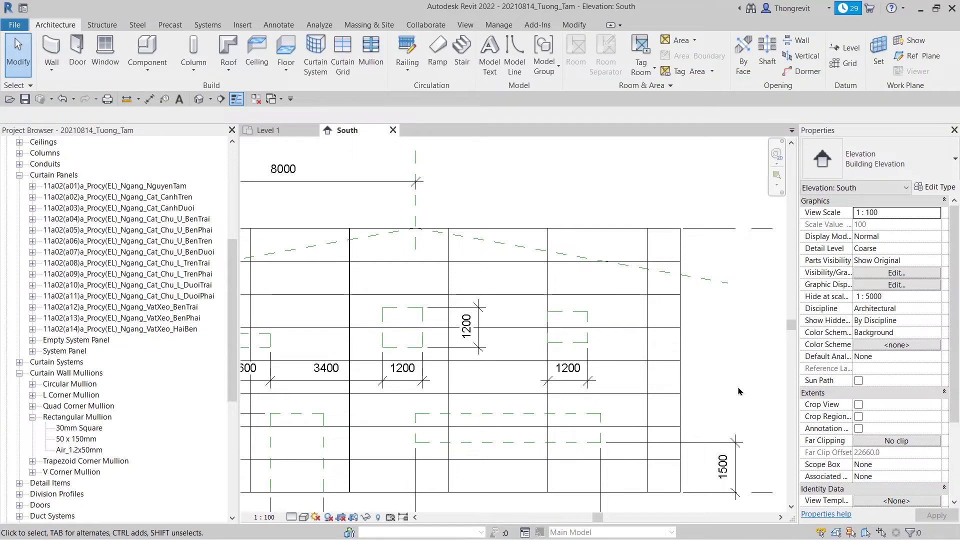
- Align the opening's edge to the first opening's reference line
{"action": "key", "text": "a"}
{"action": "key", "text": "l"}
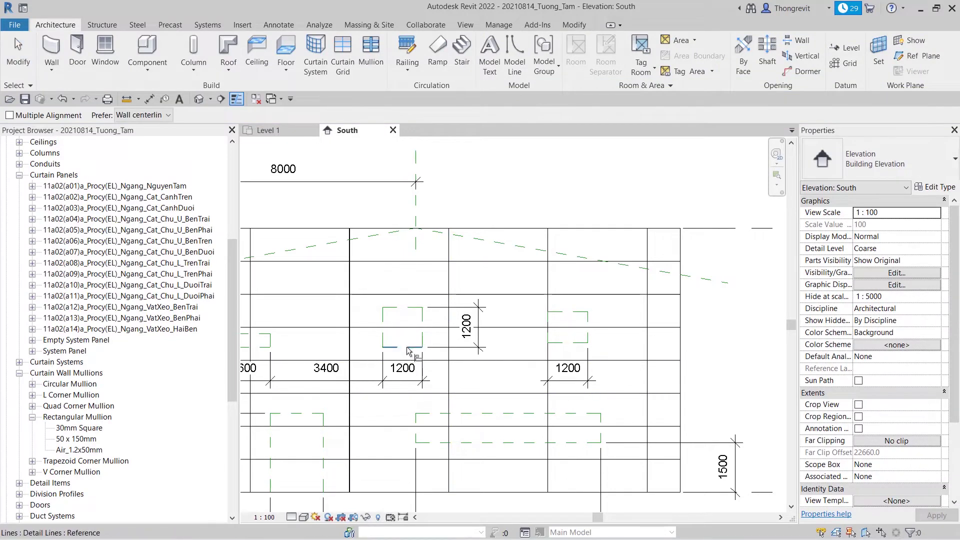
{"action": "left_click", "coordinate": [510, 349]}
{"action": "left_click", "coordinate": [500, 307]}
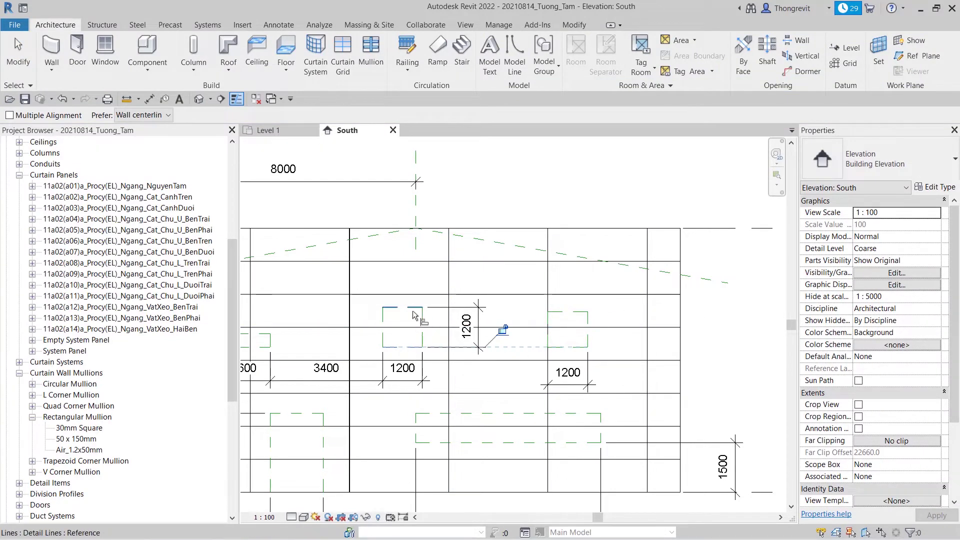
{"action": "key", "text": "Escape"}
{"action": "key", "text": "Escape"}
{"action": "key", "text": "z"}
{"action": "key", "text": "f"}
{"action": "scroll", "coordinate": [735, 338], "scroll_direction": "up", "scroll_amount": 1}
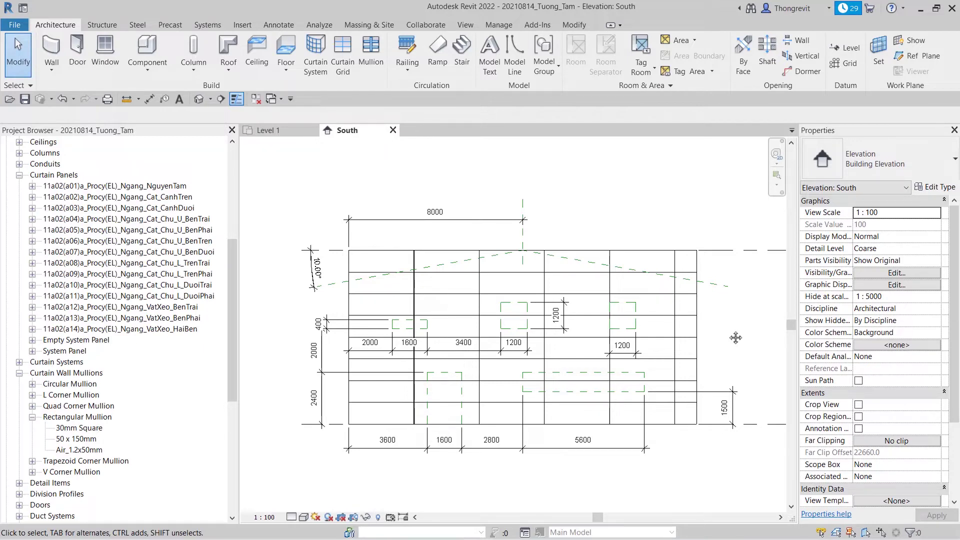
{"action": "left_click", "coordinate": [293, 517]}
{"action": "left_click", "coordinate": [311, 481]}
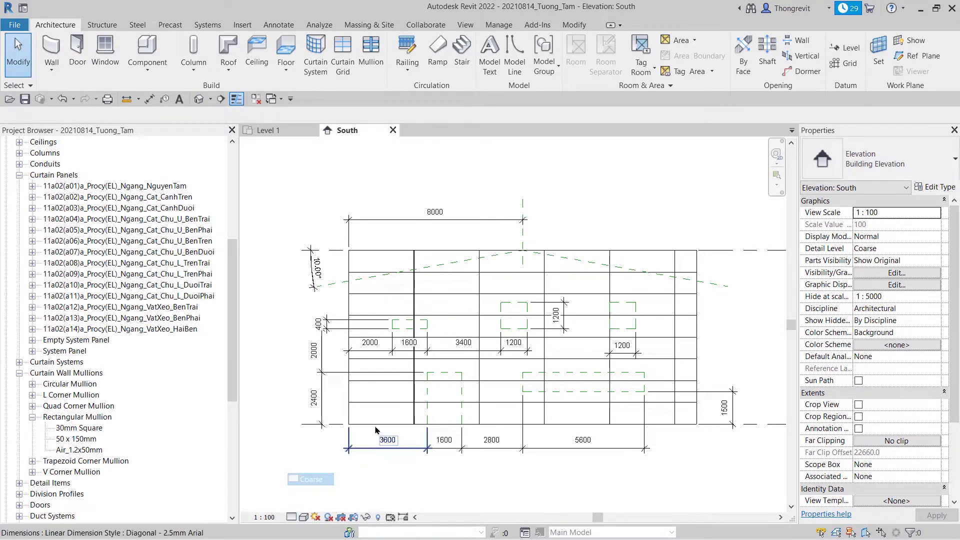
{"action": "left_click", "coordinate": [292, 518]}
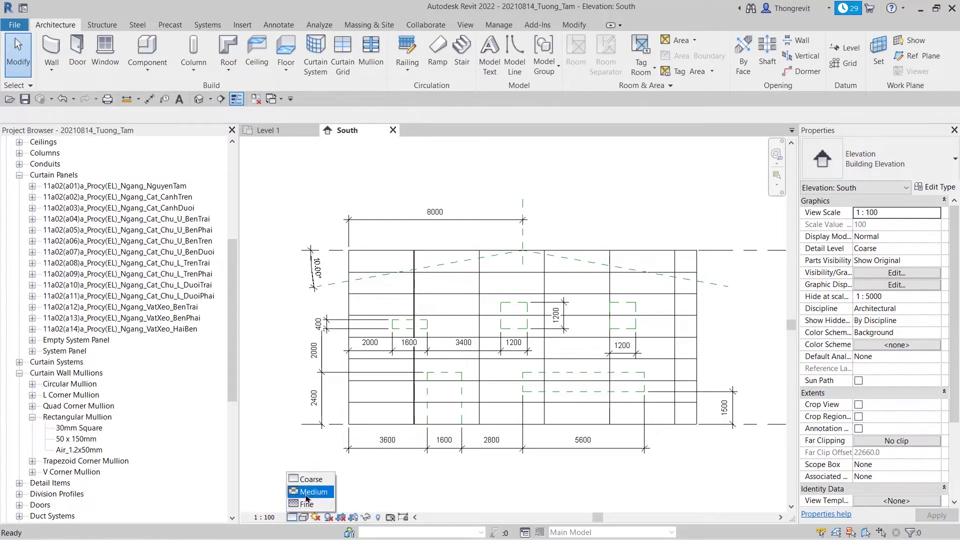
{"action": "left_click", "coordinate": [309, 493]}
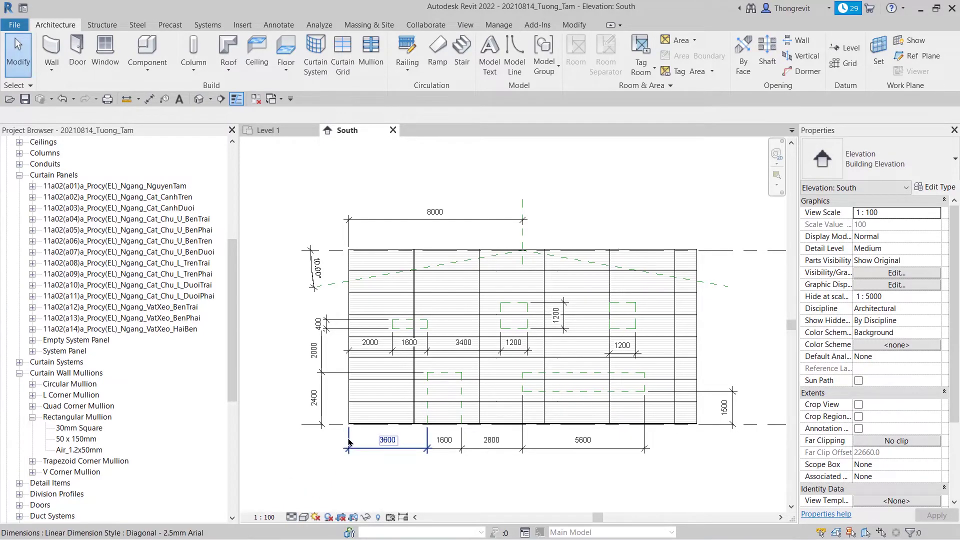
{"action": "scroll", "coordinate": [350, 445], "scroll_direction": "up", "scroll_amount": 5}
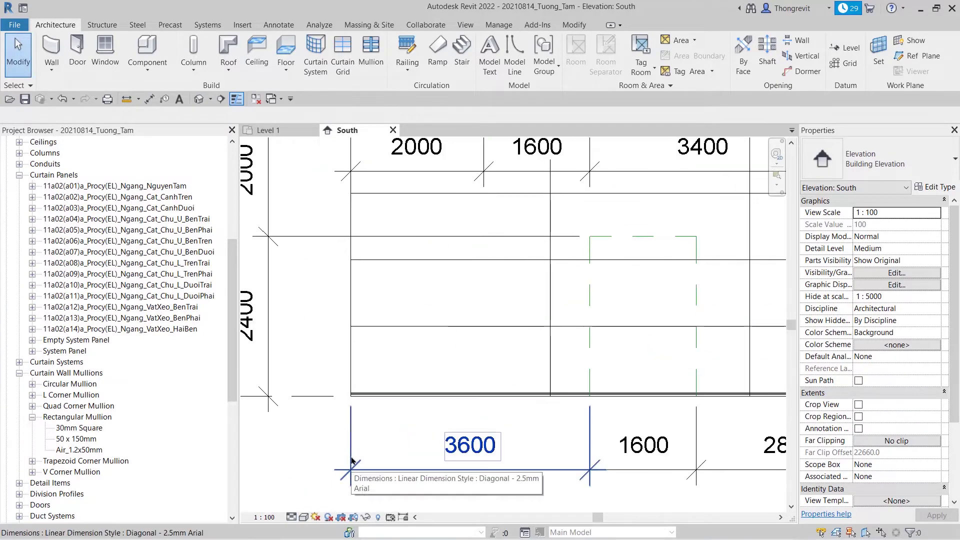
{"action": "left_click", "coordinate": [292, 517]}
{"action": "left_click", "coordinate": [309, 482]}
{"action": "key", "text": "z"}
{"action": "key", "text": "f"}
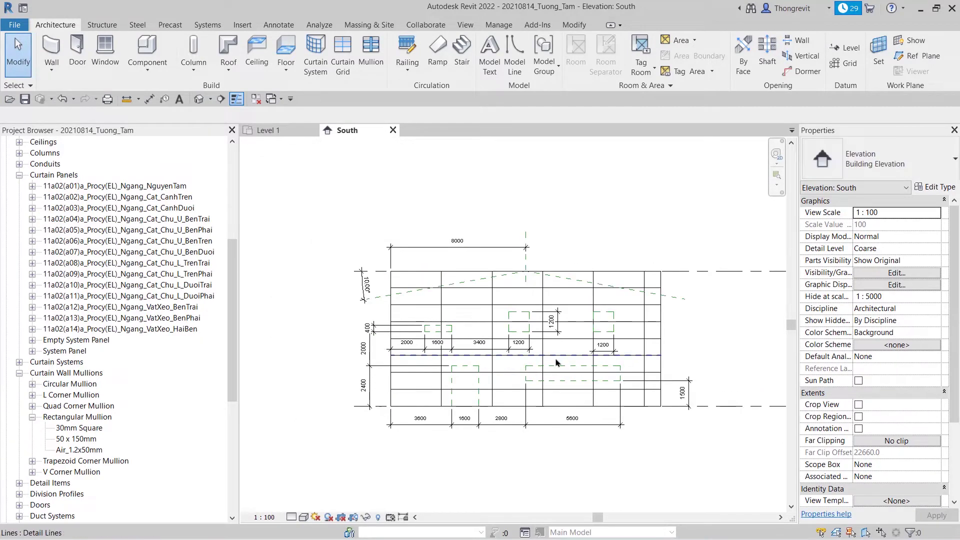
{"action": "scroll", "coordinate": [407, 376], "scroll_direction": "up", "scroll_amount": 3}
{"action": "scroll", "coordinate": [518, 361], "scroll_direction": "down", "scroll_amount": 1}
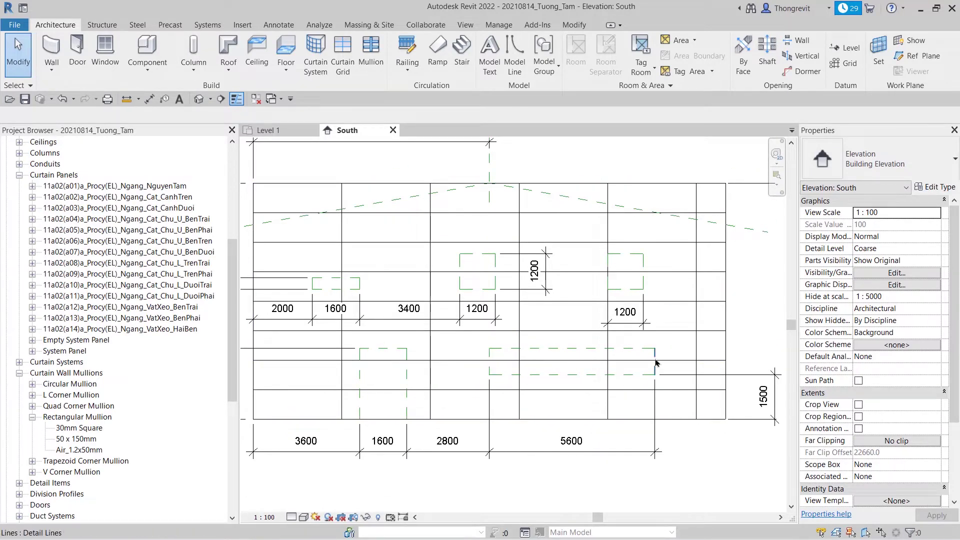
- Switch the panel below the opening to Ngang_Cat_CanhTren, type (d1)_Ngoài(Tole)_Trong(Inox)_50mm
{"action": "scroll", "coordinate": [557, 386], "scroll_direction": "up", "scroll_amount": 3}
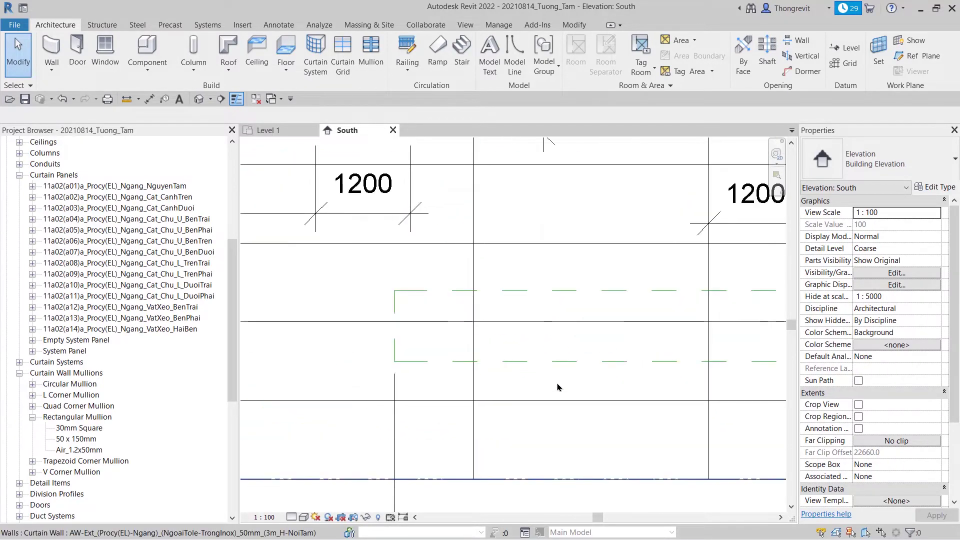
{"action": "key", "text": "Tab"}
{"action": "left_click", "coordinate": [559, 387]}
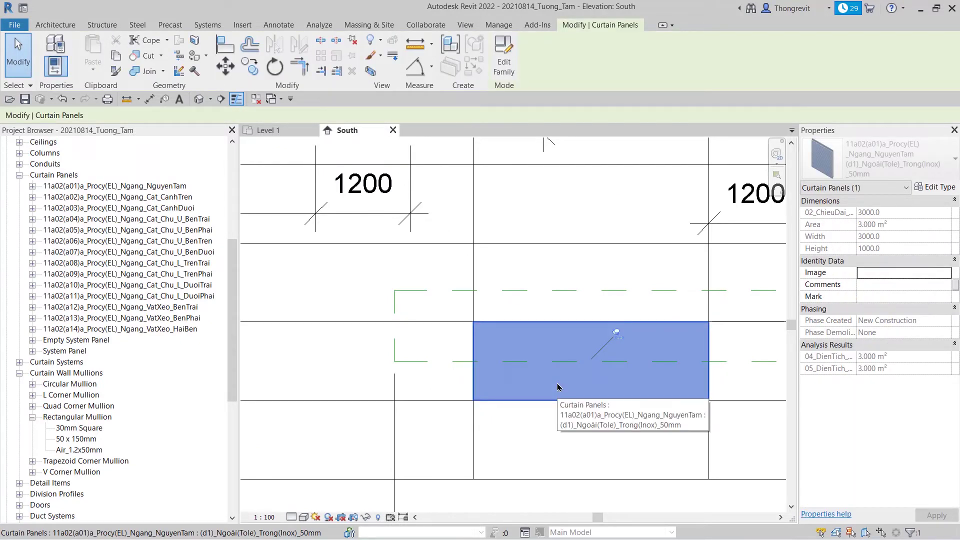
{"action": "left_click", "coordinate": [617, 335]}
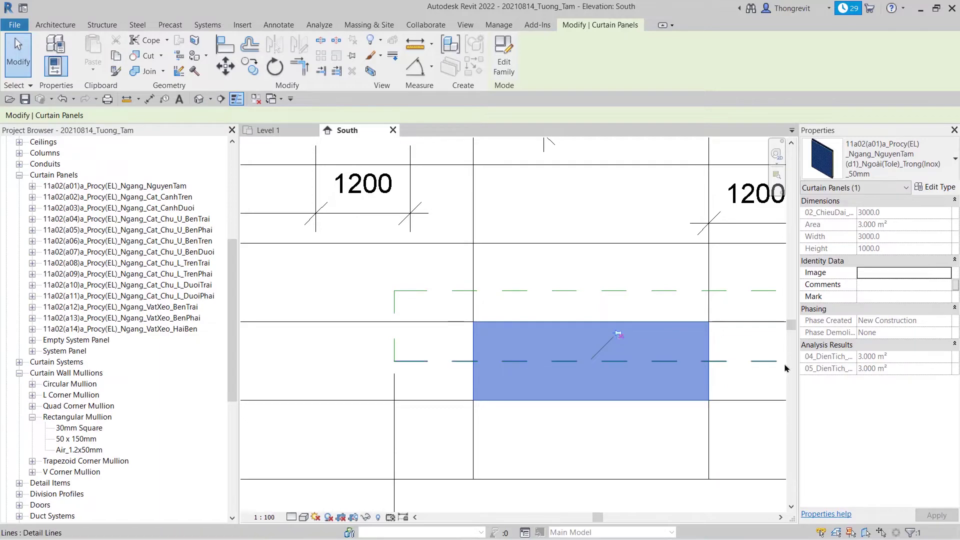
{"action": "left_click", "coordinate": [939, 188]}
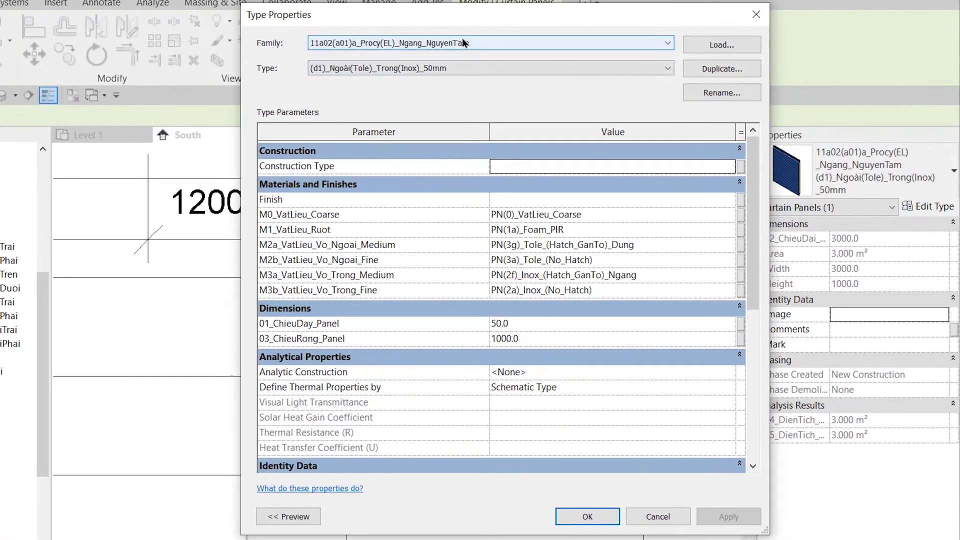
{"action": "left_click", "coordinate": [463, 43]}
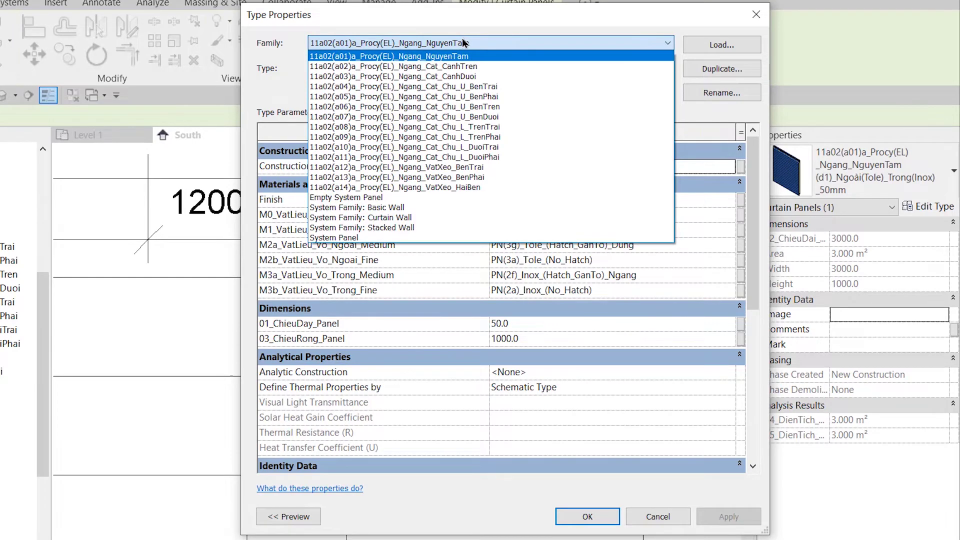
{"action": "left_click", "coordinate": [473, 67]}
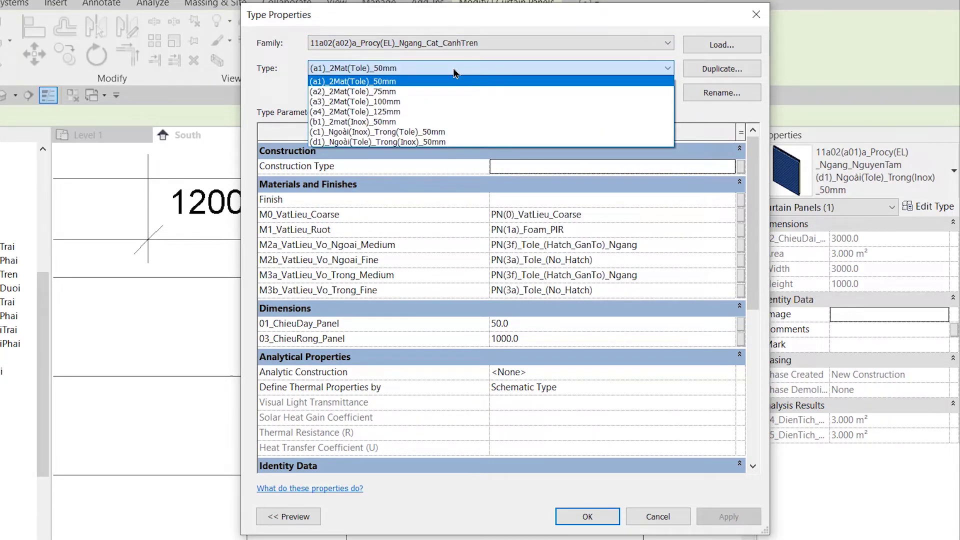
{"action": "left_click", "coordinate": [463, 142]}
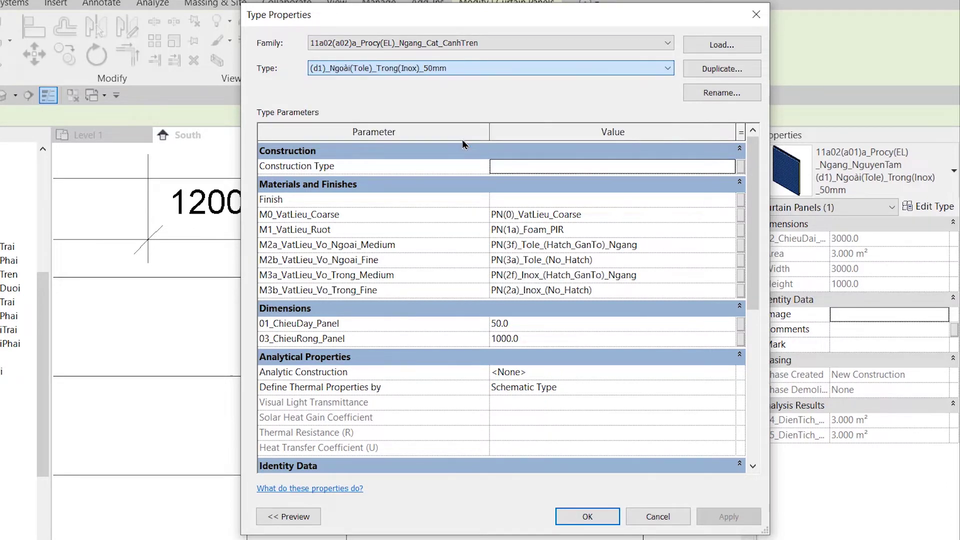
{"action": "left_click", "coordinate": [610, 515]}
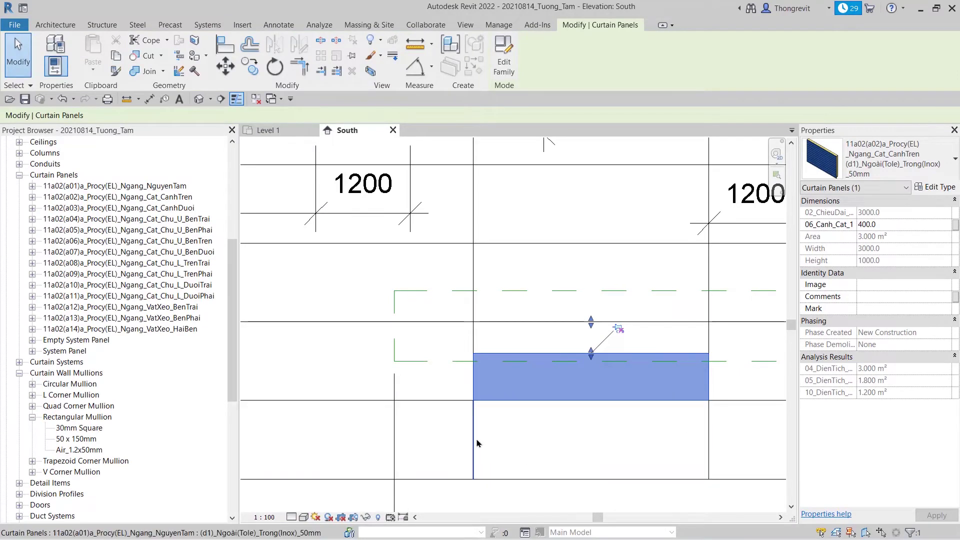
{"action": "key", "text": "Escape"}
- Add a 500 aligned dimension from the opening's bottom edge to the grid line below
{"action": "key", "text": "d"}
{"action": "key", "text": "i"}
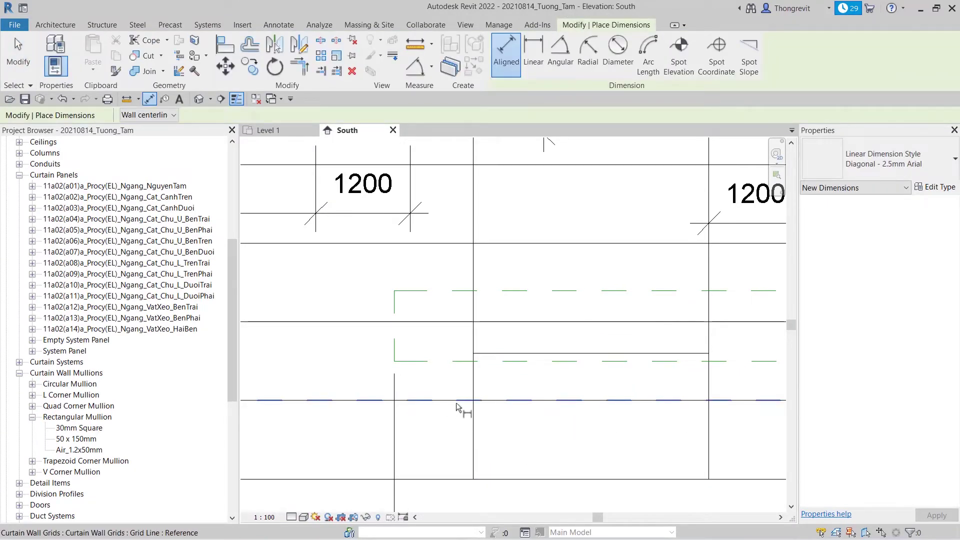
{"action": "left_click", "coordinate": [456, 405]}
{"action": "left_click", "coordinate": [455, 361]}
{"action": "left_click", "coordinate": [434, 344]}
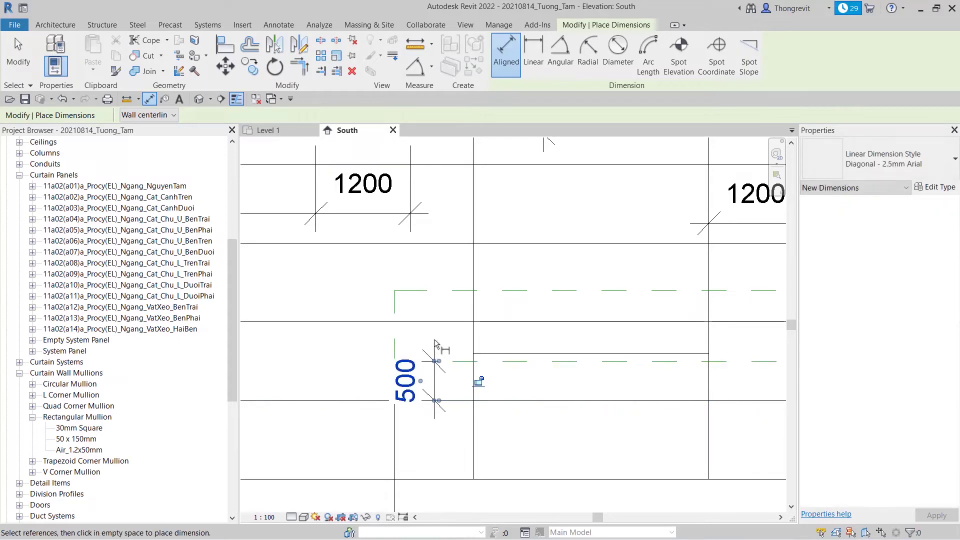
{"action": "key", "text": "Escape"}
{"action": "key", "text": "Escape"}
- Set the top-cut panel's 06_Canh_Cat_1 to 500 and switch the view to Medium detail
{"action": "left_click", "coordinate": [547, 379]}
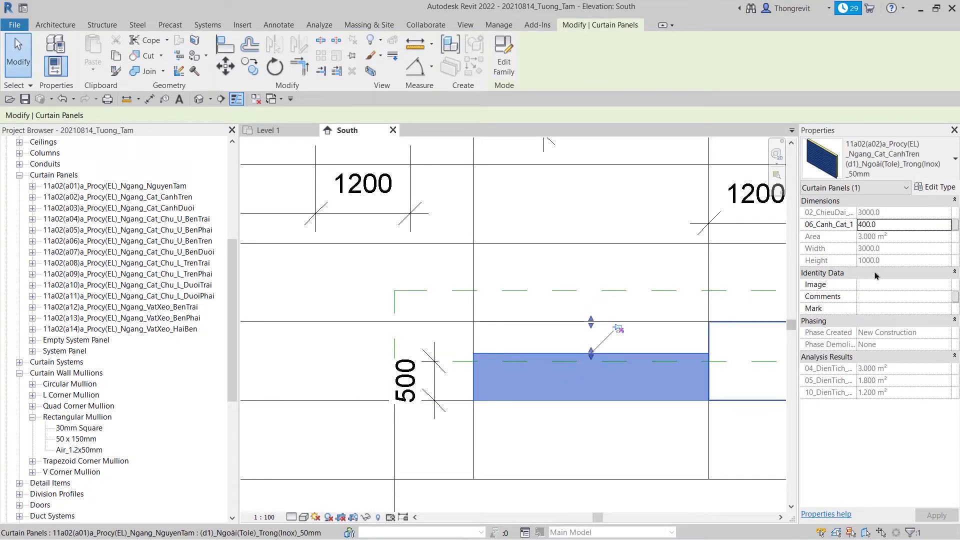
{"action": "double_click", "coordinate": [884, 229]}
{"action": "type", "text": "500"}
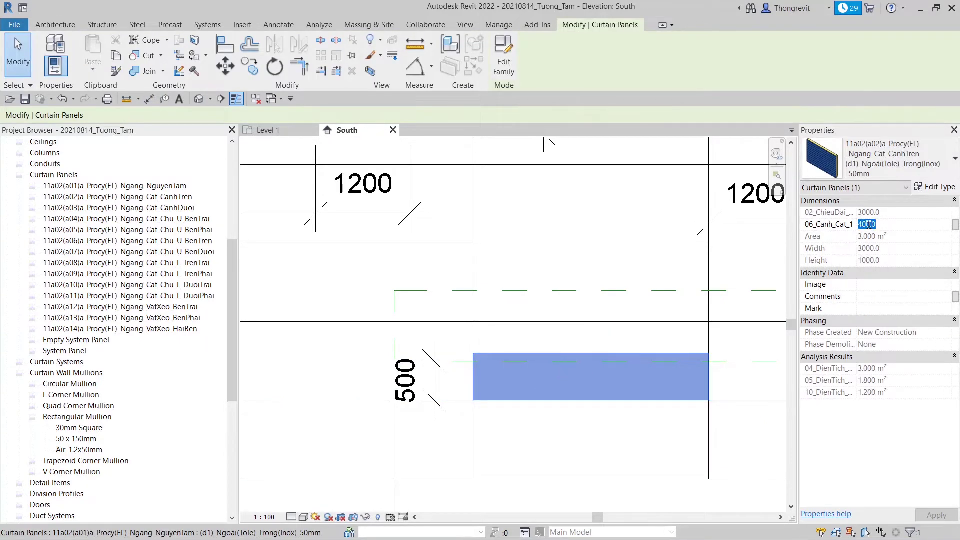
{"action": "left_click", "coordinate": [665, 343]}
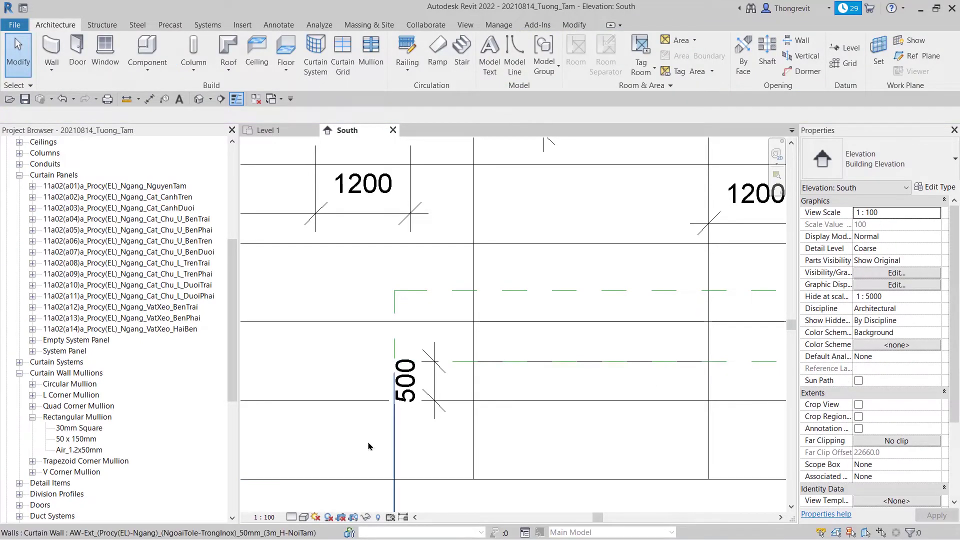
{"action": "left_click", "coordinate": [292, 517]}
{"action": "left_click", "coordinate": [314, 493]}
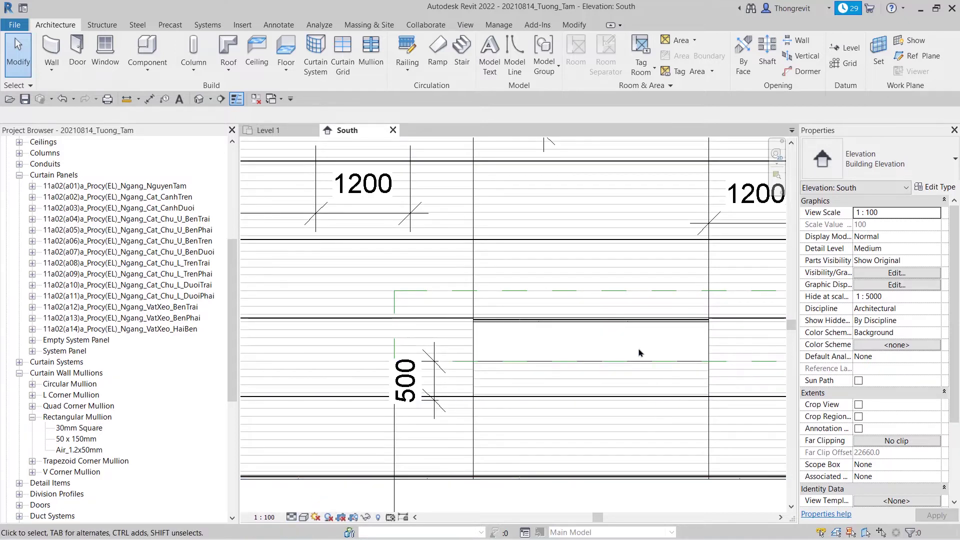
- Zoom to fit the curtain wall and select the panel atop the wide lower opening
{"action": "key", "text": "z"}
{"action": "key", "text": "f"}
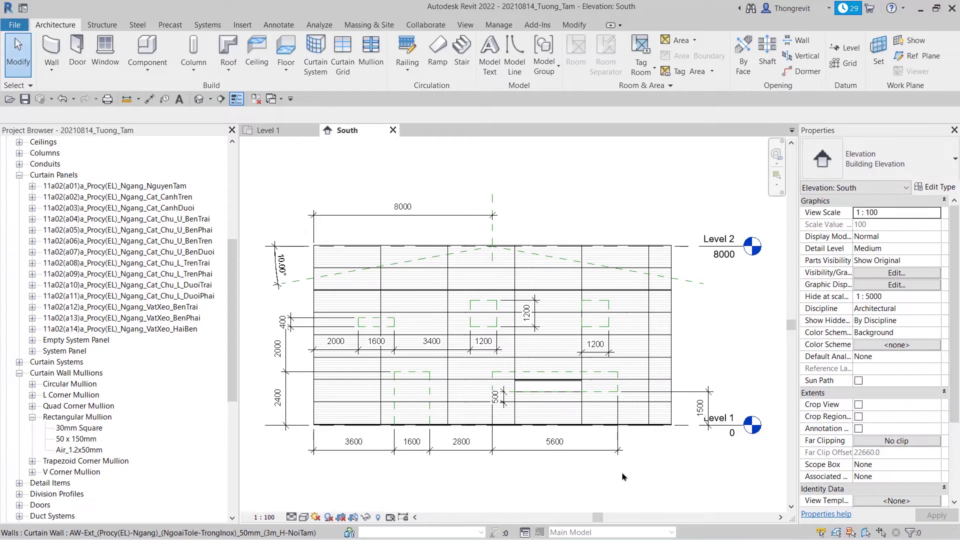
{"action": "left_click", "coordinate": [541, 371]}
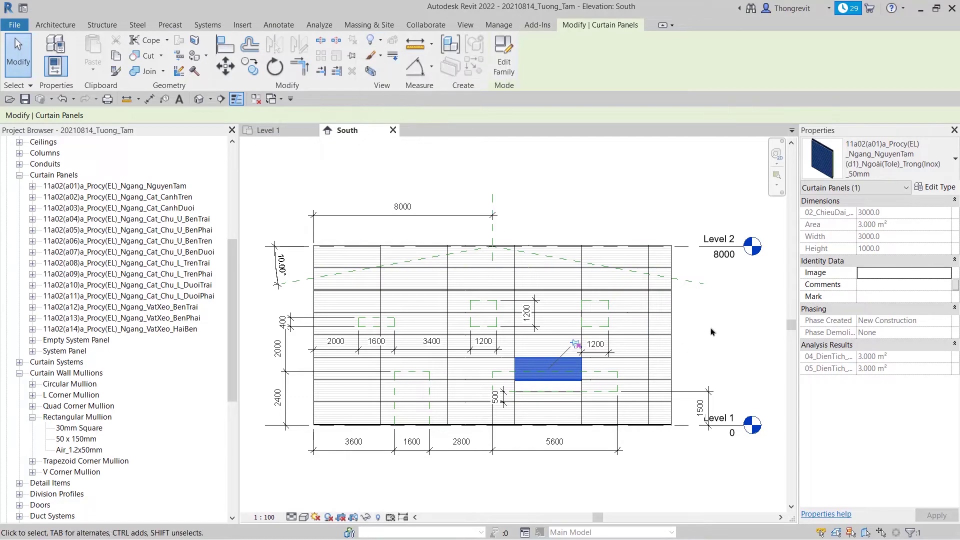
- Change the panel to 11a02(a03)a_Procy(EL)_Ngang_Cat_CanhDuoi, type (d1)_Ngoài(Tole)_Trong(Inox)_50mm
{"action": "left_click", "coordinate": [936, 188]}
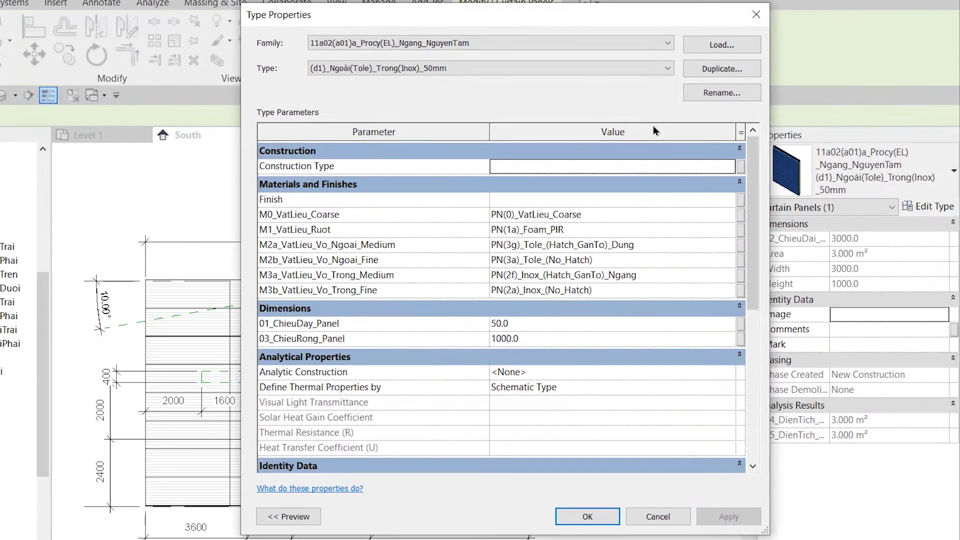
{"action": "left_click", "coordinate": [517, 44]}
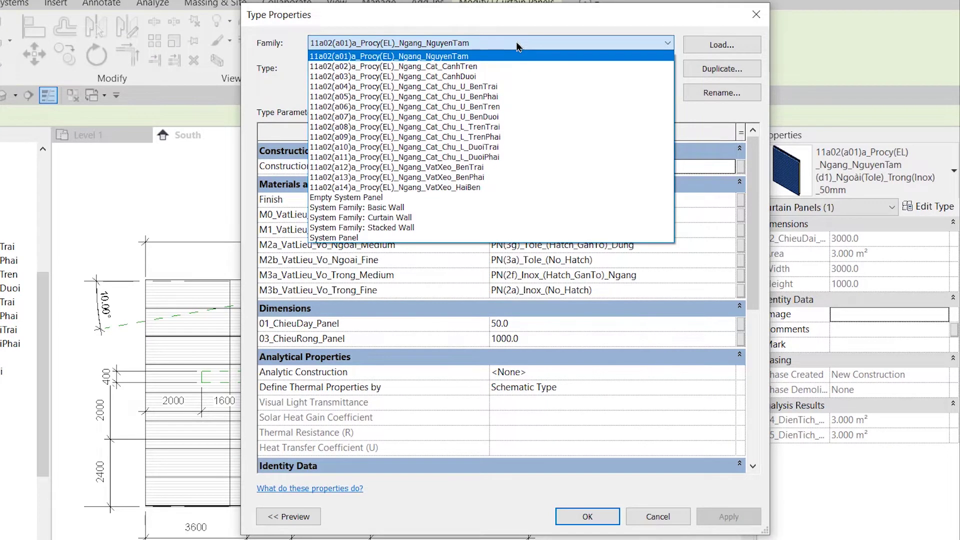
{"action": "left_click", "coordinate": [480, 77]}
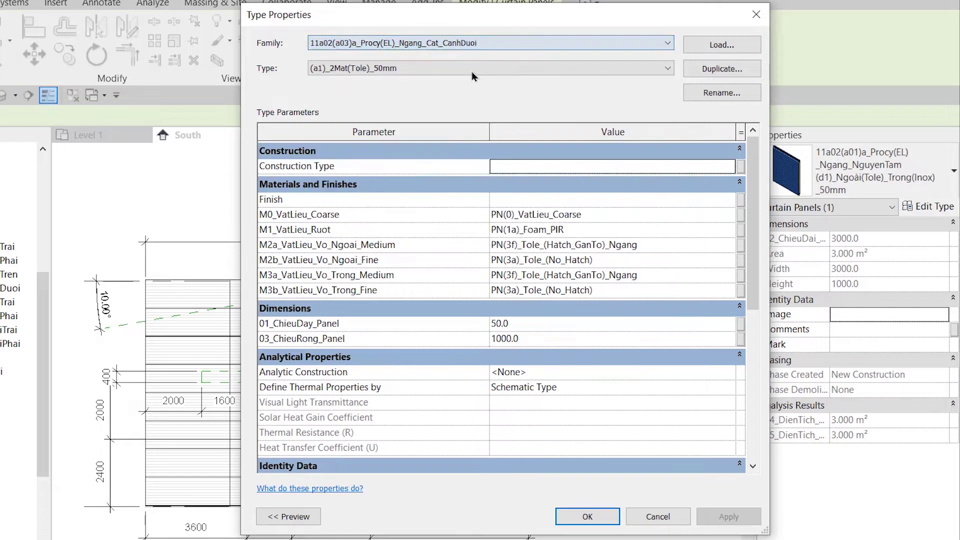
{"action": "left_click", "coordinate": [478, 70]}
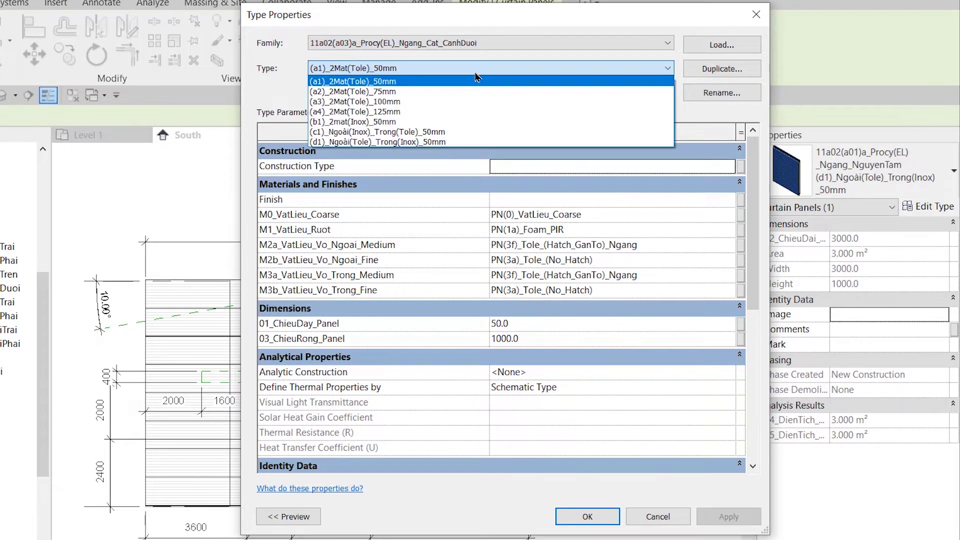
{"action": "left_click", "coordinate": [438, 143]}
{"action": "left_click", "coordinate": [584, 516]}
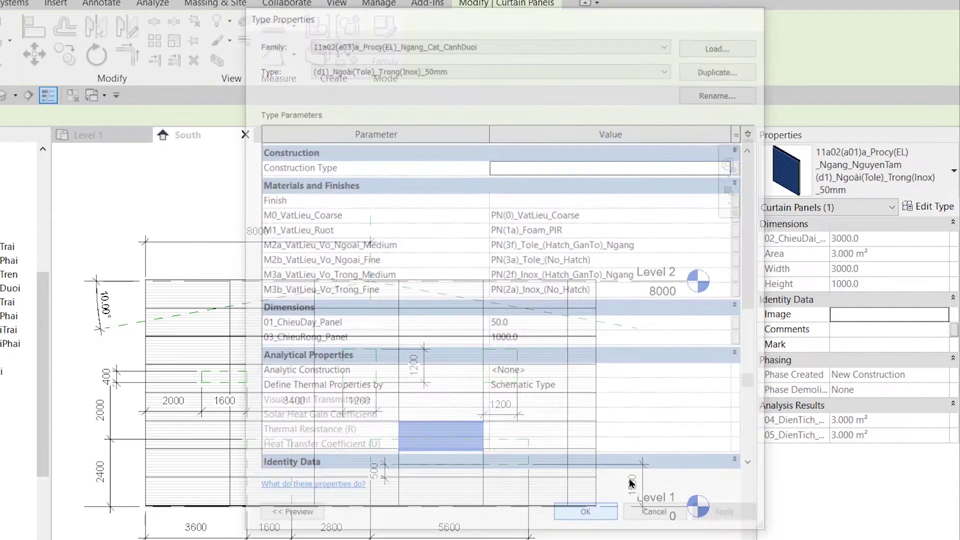
- Zoom around the wide opening and start the Aligned Dimension tool with DI
{"action": "scroll", "coordinate": [545, 380], "scroll_direction": "up", "scroll_amount": 3}
{"action": "scroll", "coordinate": [500, 360], "scroll_direction": "up", "scroll_amount": 2}
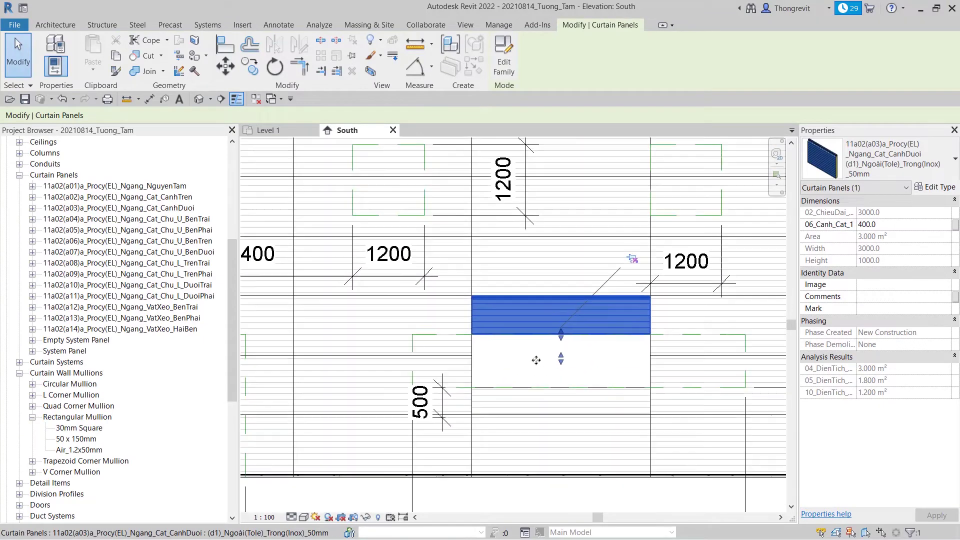
{"action": "scroll", "coordinate": [474, 352], "scroll_direction": "down", "scroll_amount": 1}
{"action": "scroll", "coordinate": [475, 355], "scroll_direction": "down", "scroll_amount": 1}
{"action": "scroll", "coordinate": [480, 357], "scroll_direction": "up", "scroll_amount": 1}
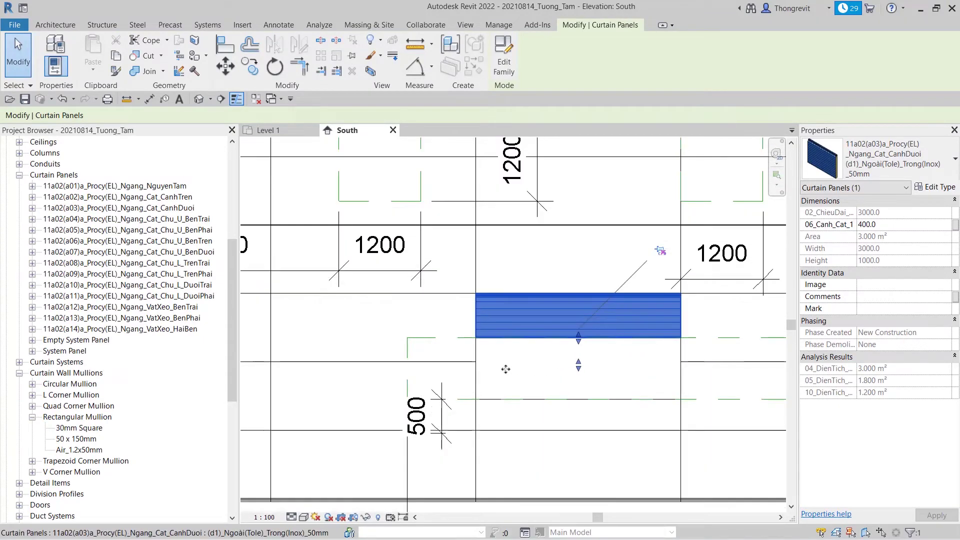
{"action": "scroll", "coordinate": [507, 366], "scroll_direction": "up", "scroll_amount": 2}
{"action": "key", "text": "d"}
{"action": "key", "text": "i"}
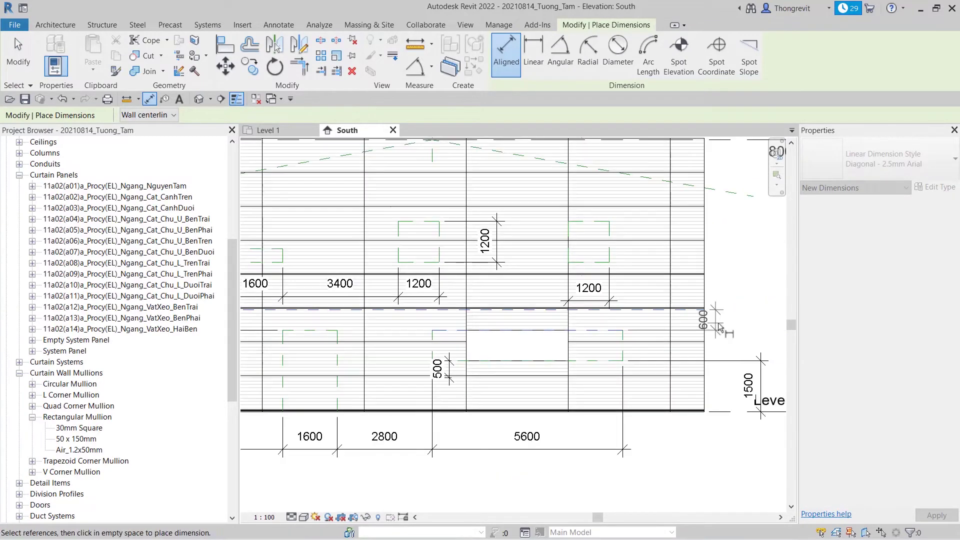
- Place the 600 dimension at the right end of the wide opening
{"action": "scroll", "coordinate": [460, 325], "scroll_direction": "down", "scroll_amount": 3}
{"action": "left_click", "coordinate": [728, 328]}
{"action": "key", "text": "Escape"}
{"action": "key", "text": "Escape"}
{"action": "scroll", "coordinate": [737, 320], "scroll_direction": "up", "scroll_amount": 1}
{"action": "scroll", "coordinate": [730, 330], "scroll_direction": "up", "scroll_amount": 1}
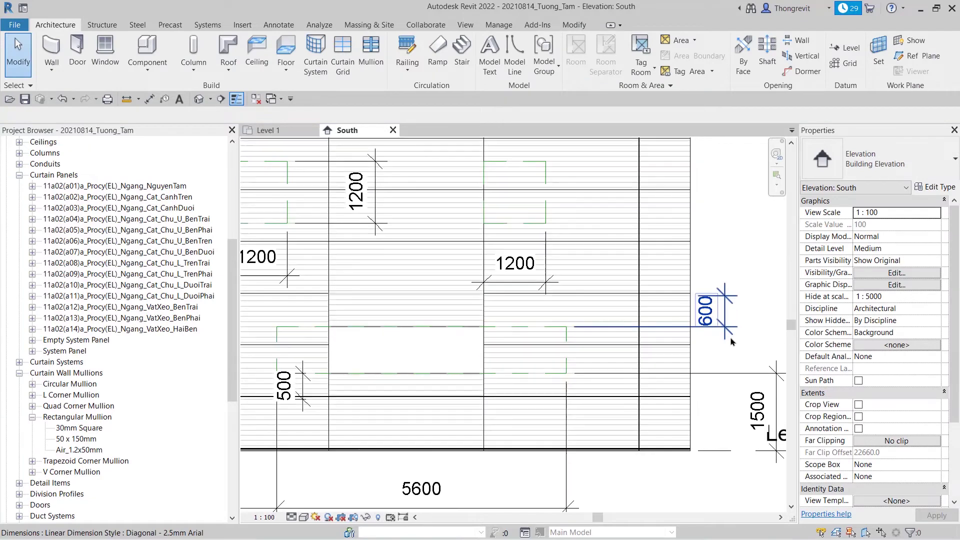
- Try a 600 cut on the bottom-cut panel, then return 06_Canh_Cat_1 to 400
{"action": "left_click", "coordinate": [442, 315]}
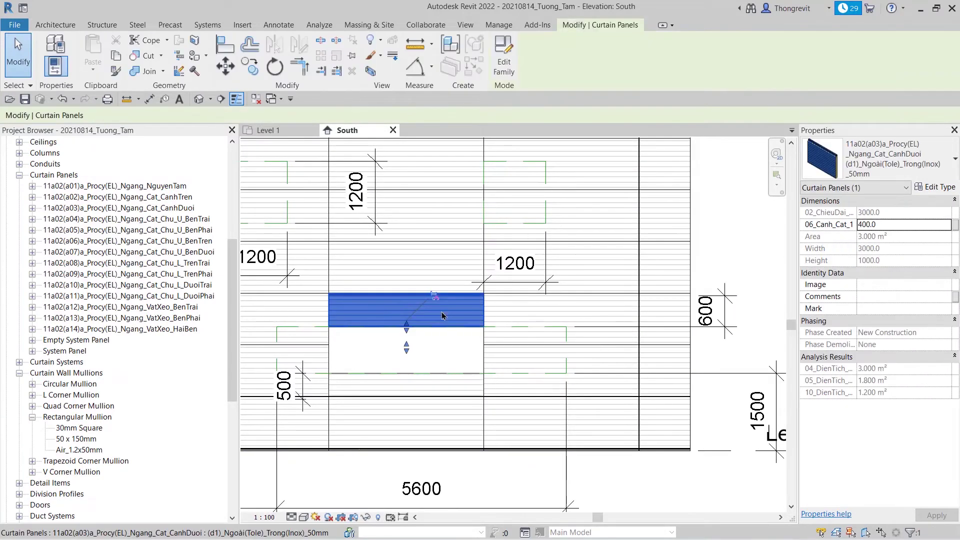
{"action": "left_click", "coordinate": [882, 227]}
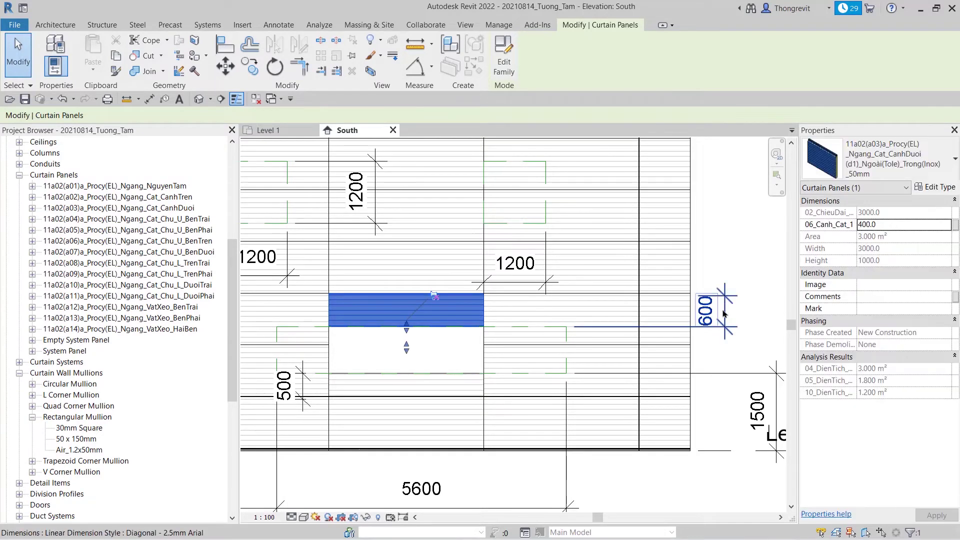
{"action": "left_click", "coordinate": [882, 226]}
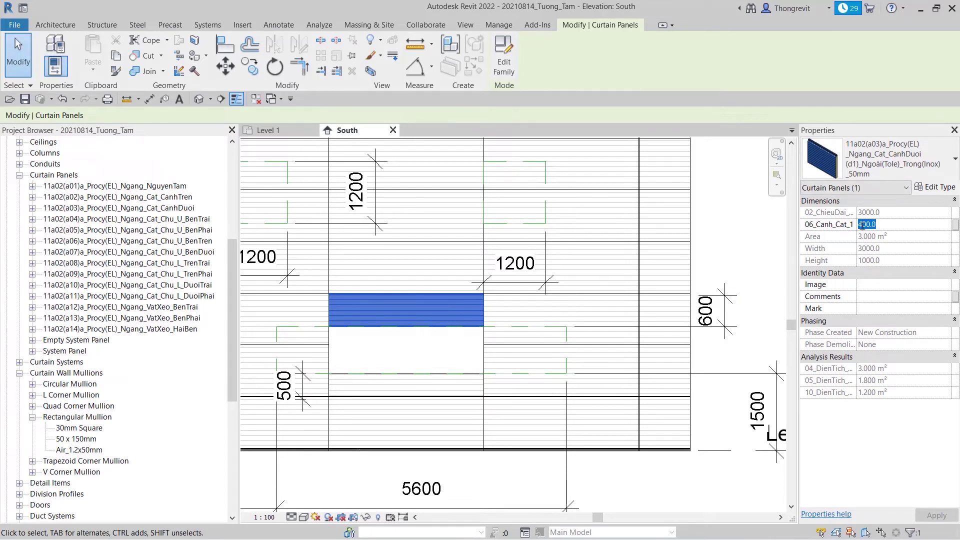
{"action": "type", "text": "6"}
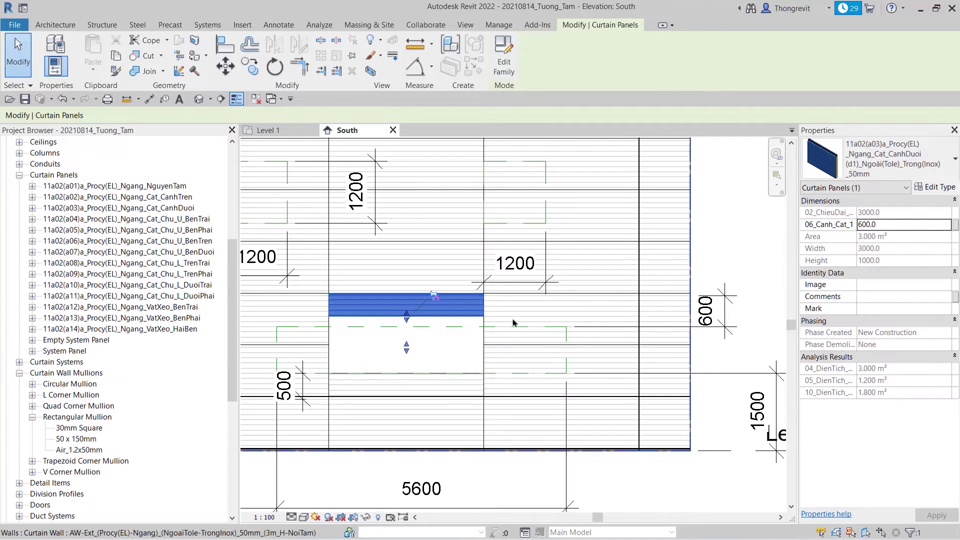
{"action": "type", "text": "4"}
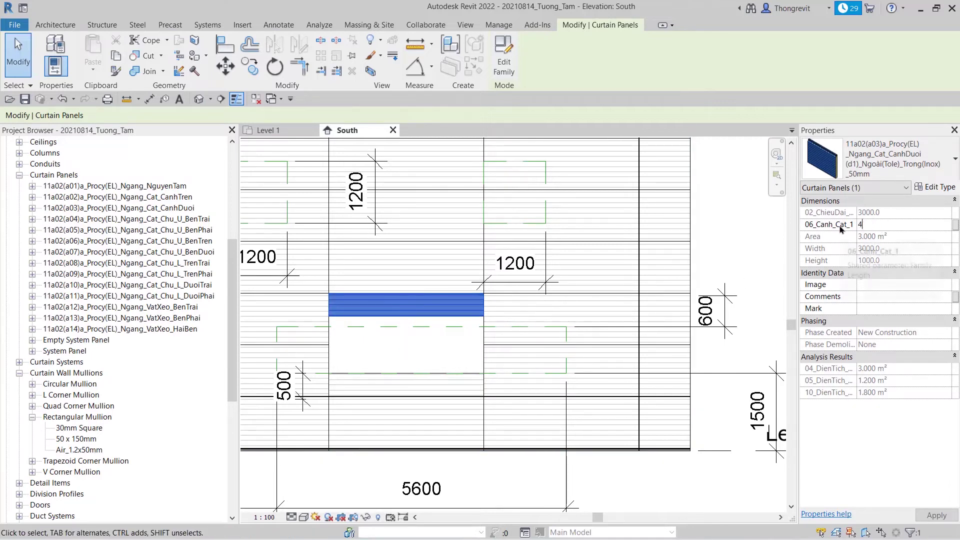
{"action": "type", "text": "00"}
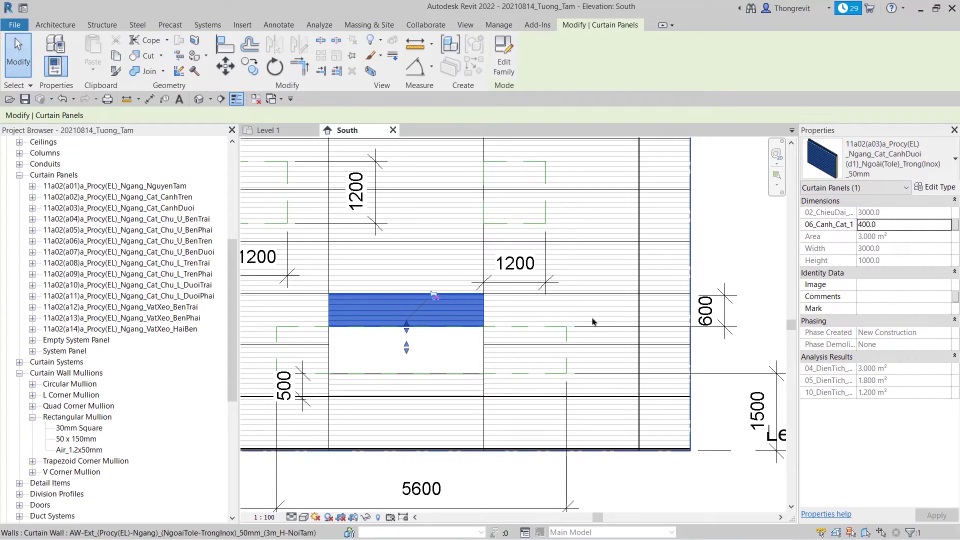
{"action": "scroll", "coordinate": [724, 272], "scroll_direction": "down", "scroll_amount": 3}
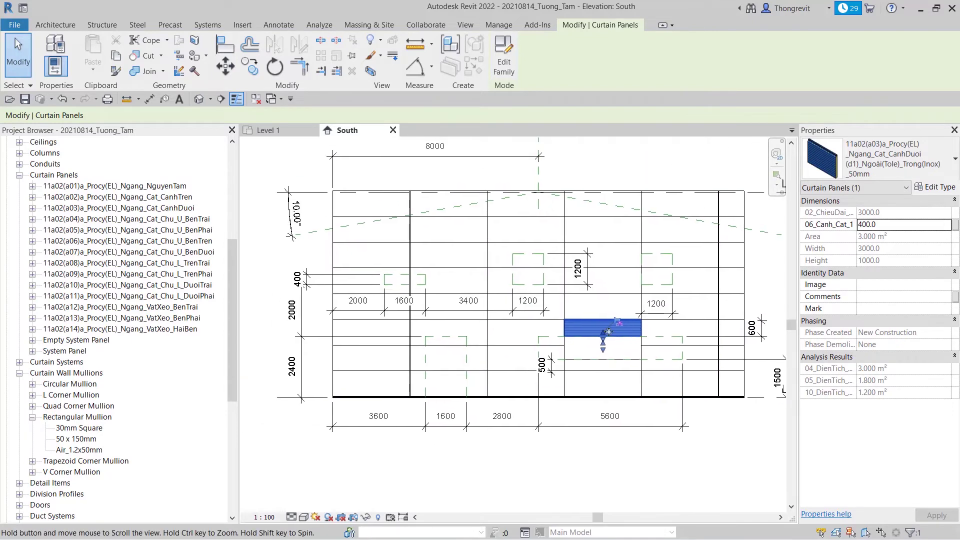
- Swap the upper-left opening's plain panel to 11a02(a04)a_Procy(EL)_Ngang_Cat_Chu_U_BenTrai, type (d1)_Ngoài(Tole)_Trong(Inox)_50mm
{"action": "left_click", "coordinate": [365, 285]}
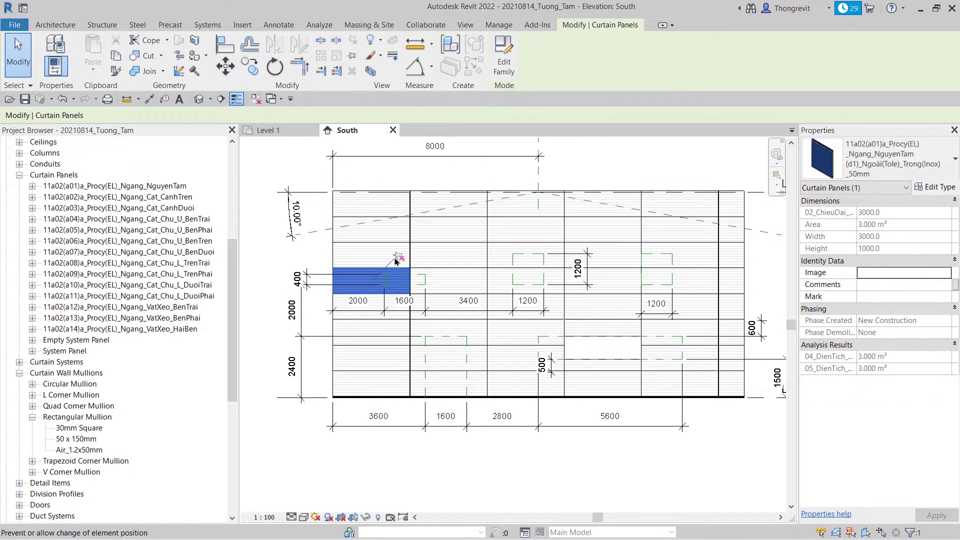
{"action": "left_click", "coordinate": [934, 187]}
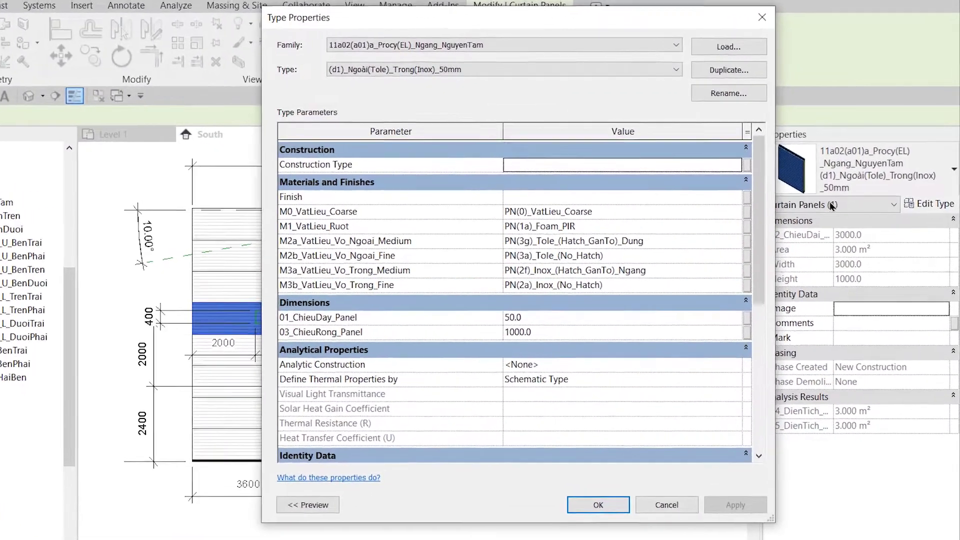
{"action": "left_click", "coordinate": [480, 46]}
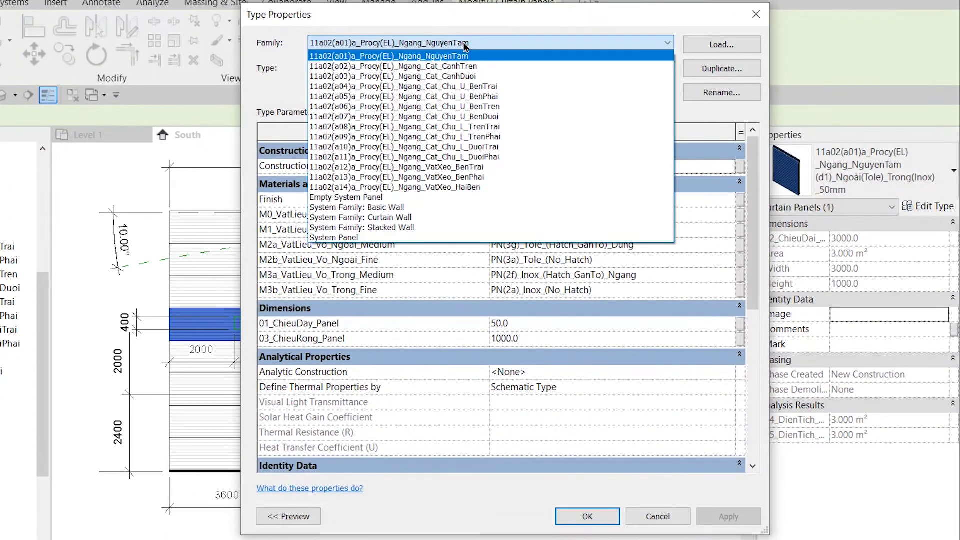
{"action": "left_click", "coordinate": [508, 90]}
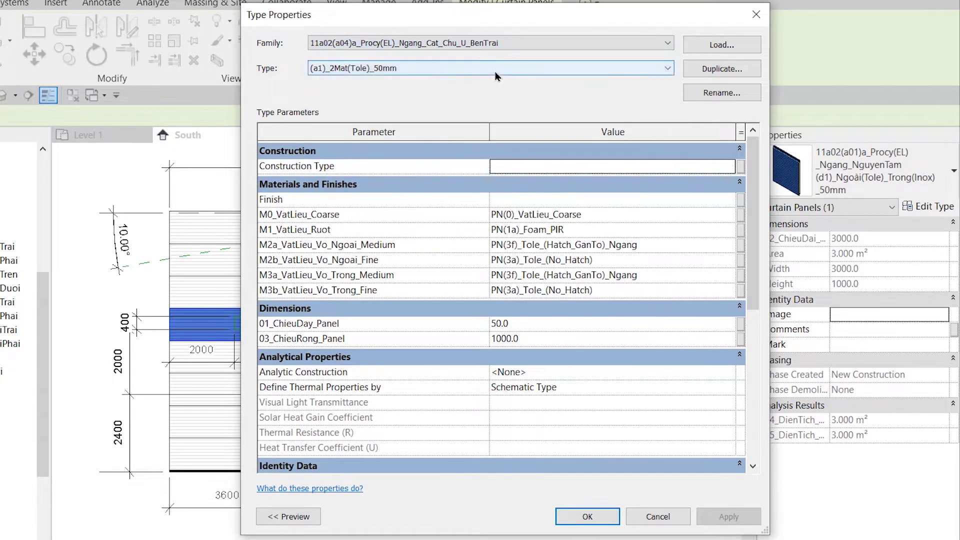
{"action": "left_click", "coordinate": [496, 71]}
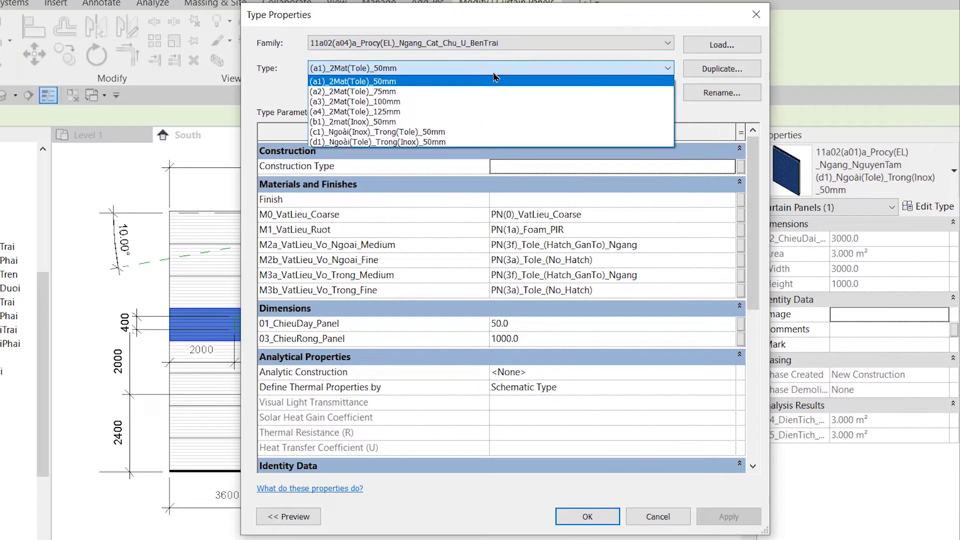
{"action": "left_click", "coordinate": [456, 142]}
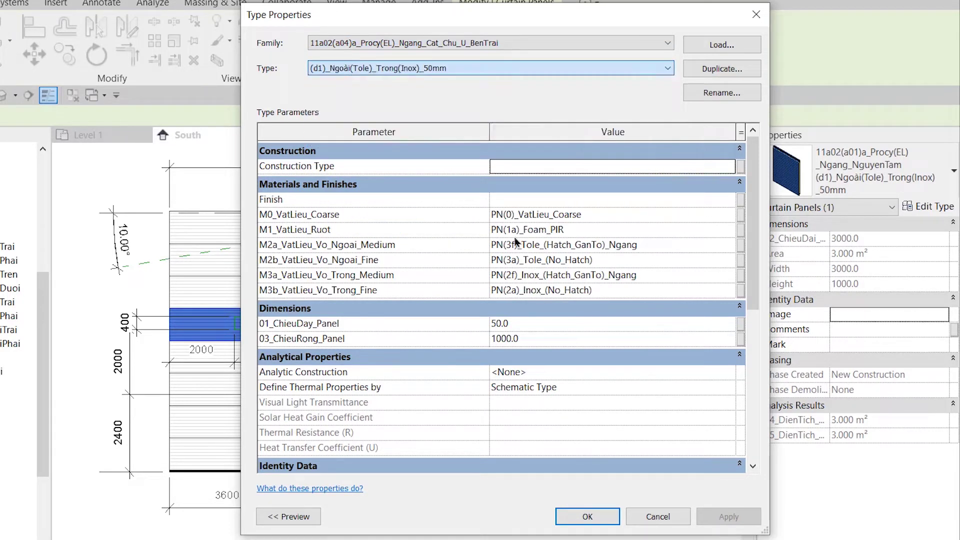
{"action": "left_click", "coordinate": [587, 516]}
{"action": "scroll", "coordinate": [419, 324], "scroll_direction": "up", "scroll_amount": 3}
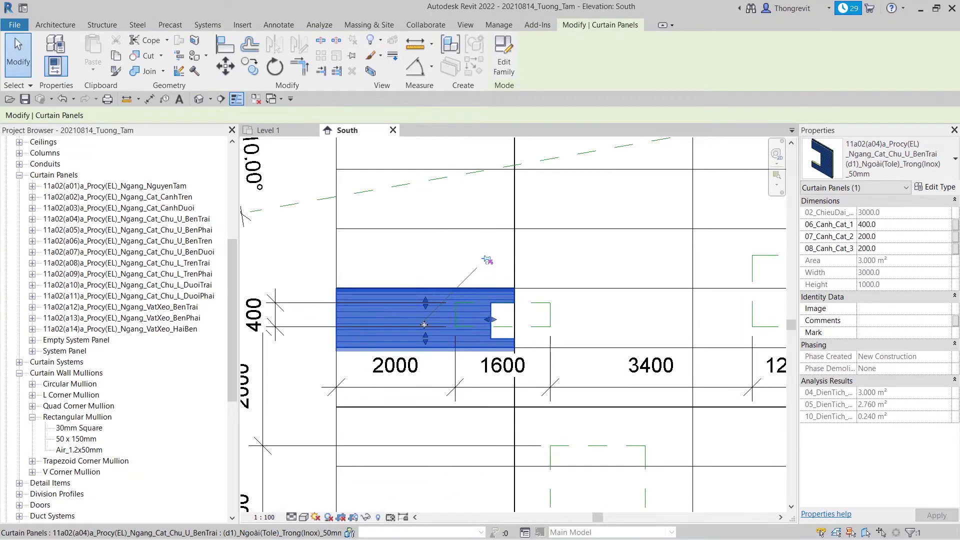
- Deselect the panel and change the South elevation's view scale from 1 : 100 to 1 : 50
{"action": "scroll", "coordinate": [534, 306], "scroll_direction": "up", "scroll_amount": 1}
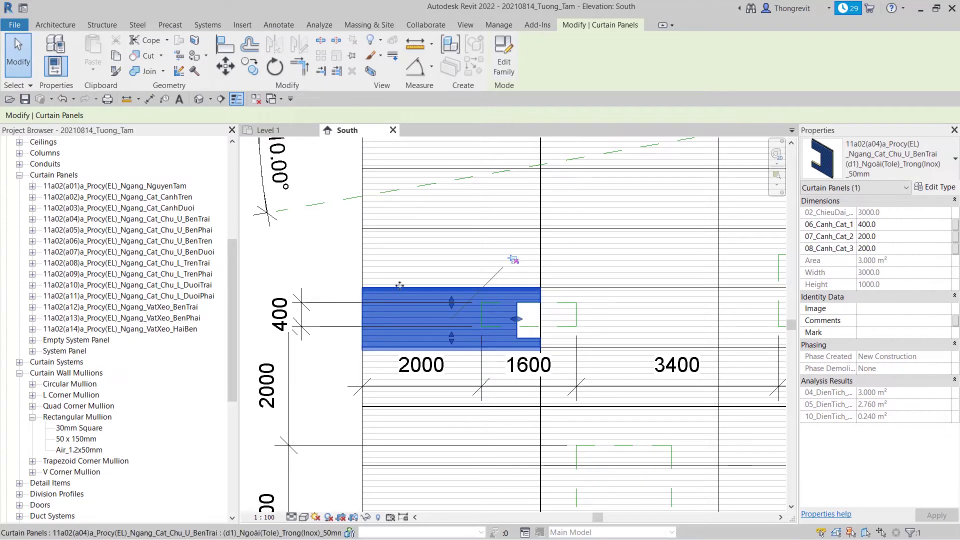
{"action": "left_click", "coordinate": [303, 454]}
{"action": "left_click", "coordinate": [264, 517]}
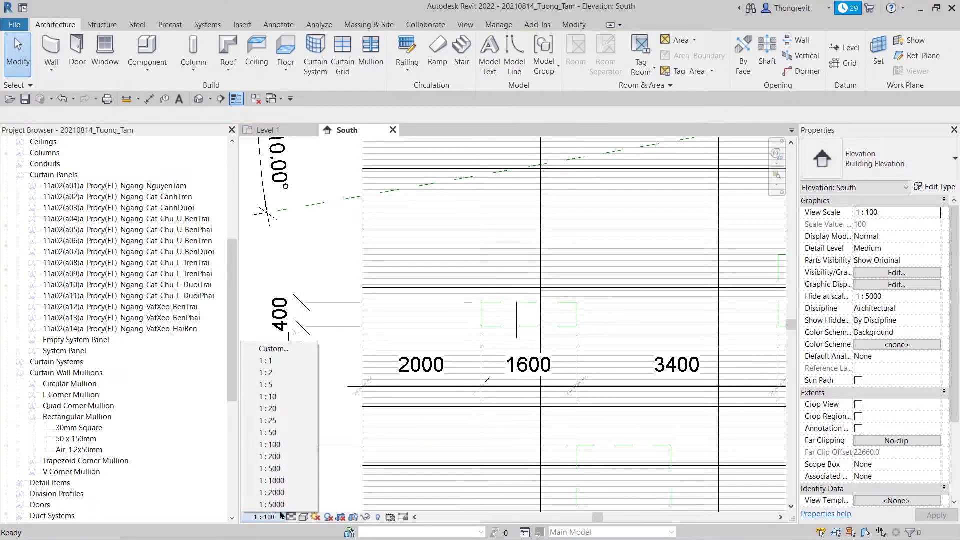
{"action": "left_click", "coordinate": [288, 437]}
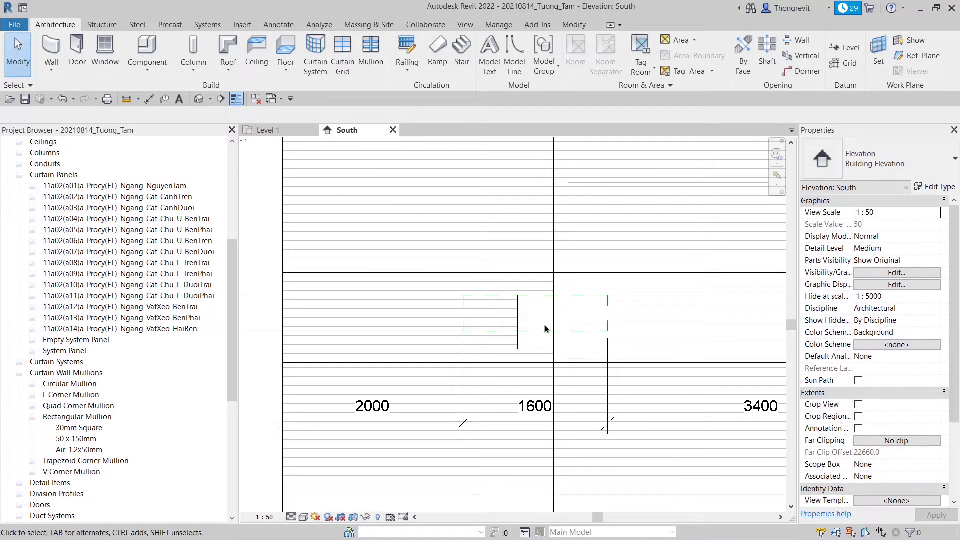
- Dimension the small opening's 1000 width from its edge to the mullion
{"action": "key", "text": "d"}
{"action": "key", "text": "i"}
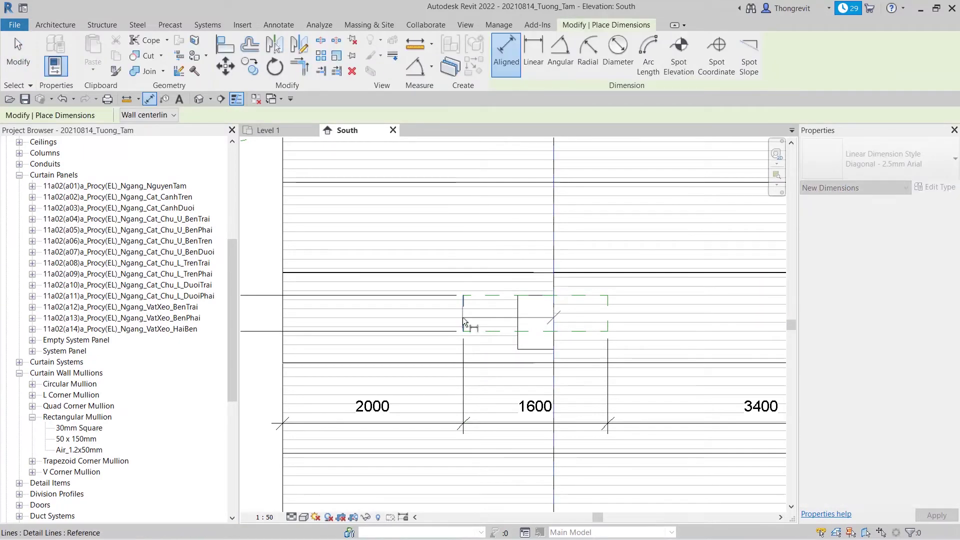
{"action": "scroll", "coordinate": [550, 325], "scroll_direction": "up", "scroll_amount": 3}
{"action": "scroll", "coordinate": [575, 324], "scroll_direction": "up", "scroll_amount": 3}
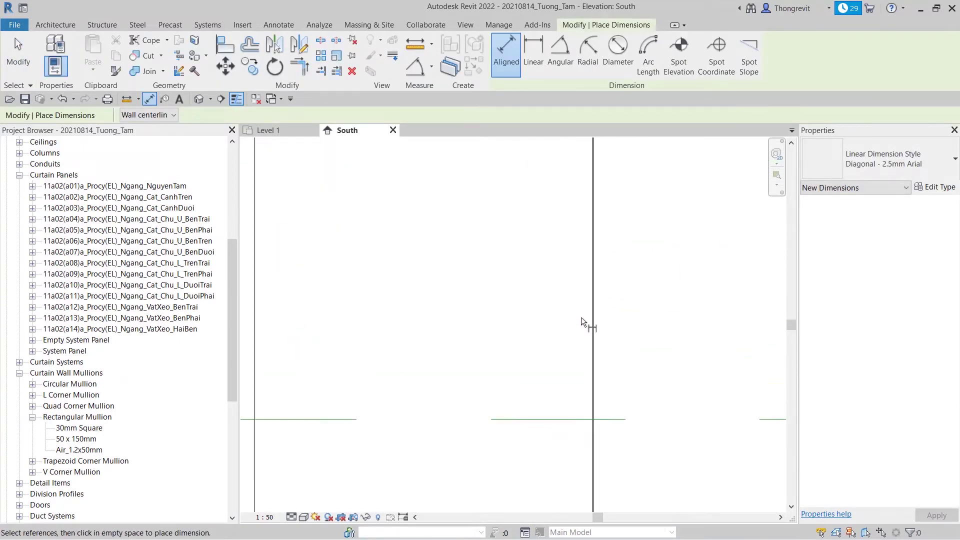
{"action": "scroll", "coordinate": [600, 323], "scroll_direction": "up", "scroll_amount": 3}
{"action": "left_click", "coordinate": [609, 323]}
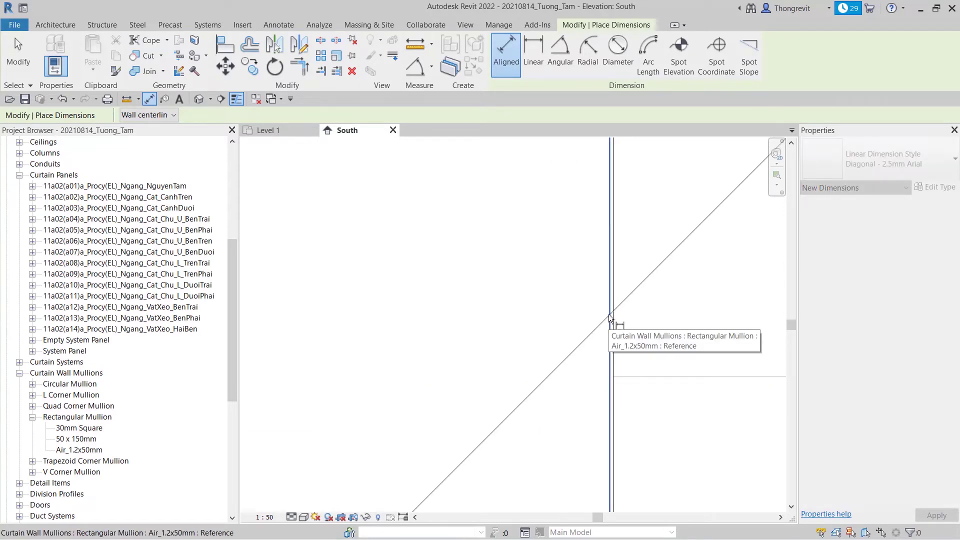
{"action": "scroll", "coordinate": [565, 325], "scroll_direction": "down", "scroll_amount": 5}
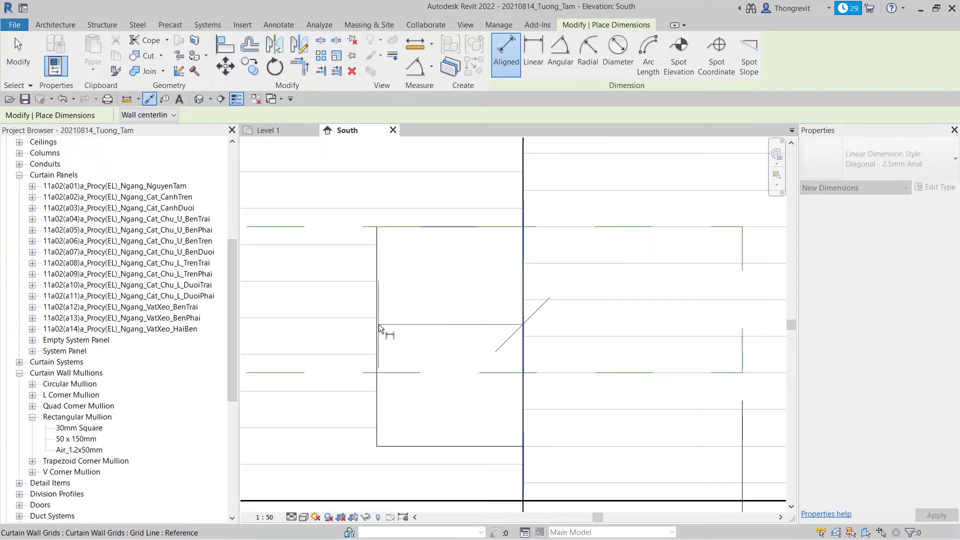
{"action": "scroll", "coordinate": [313, 322], "scroll_direction": "down", "scroll_amount": 3}
{"action": "scroll", "coordinate": [450, 360], "scroll_direction": "up", "scroll_amount": 1}
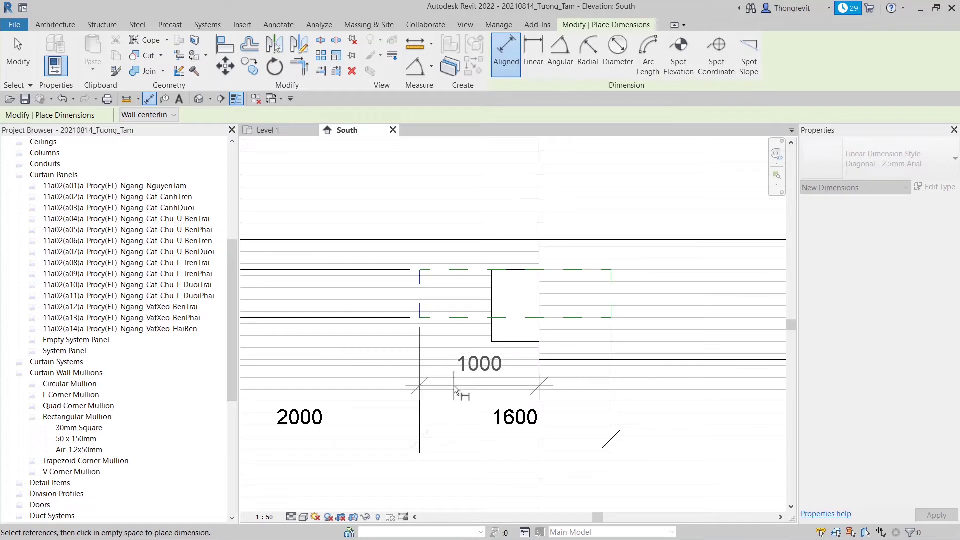
{"action": "left_click", "coordinate": [517, 361]}
{"action": "key", "text": "Escape"}
{"action": "key", "text": "Escape"}
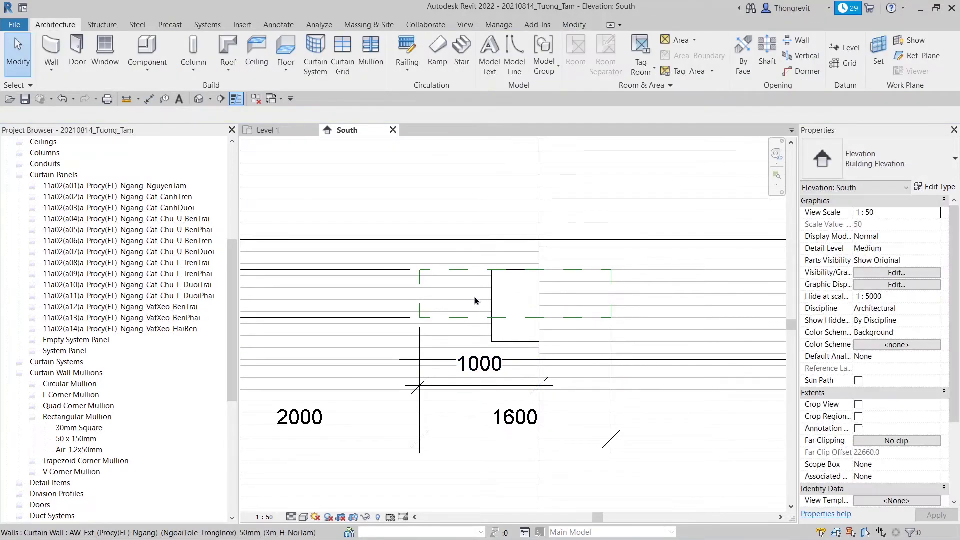
{"action": "left_click", "coordinate": [474, 300]}
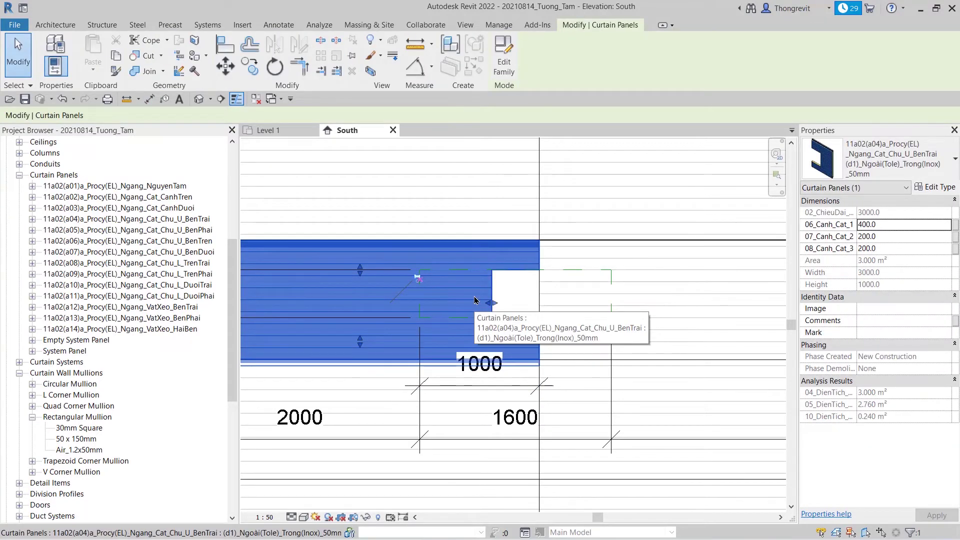
- Set the U-cut panel's 06_Canh_Cat_1 to 1000 so its notch spans the opening
{"action": "left_click", "coordinate": [883, 226]}
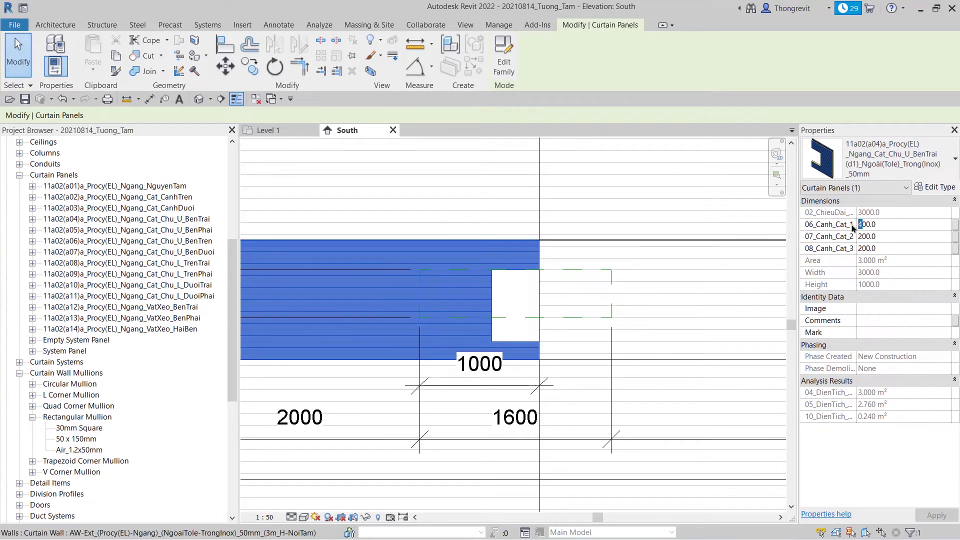
{"action": "type", "text": "10"}
{"action": "key", "text": "Return"}
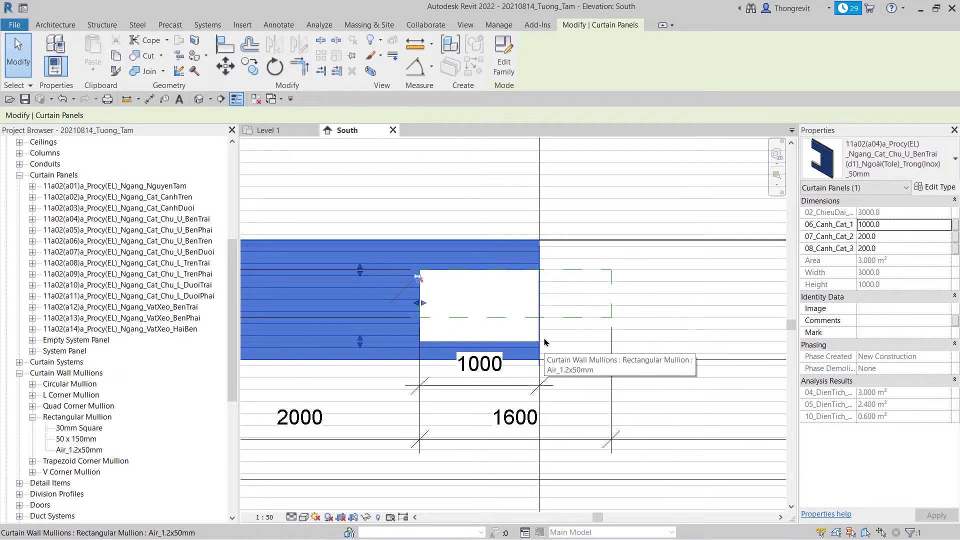
{"action": "key", "text": "Escape"}
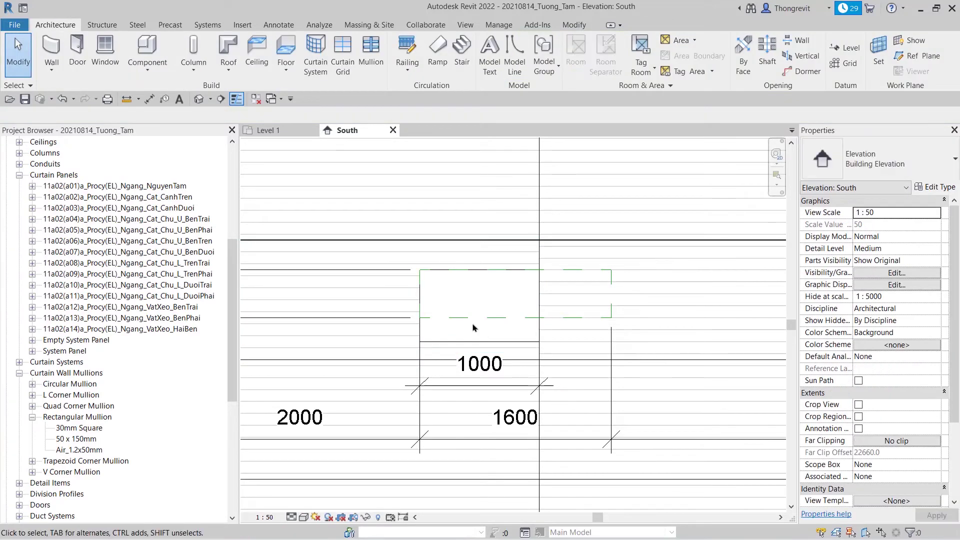
{"action": "key", "text": "d"}
{"action": "key", "text": "i"}
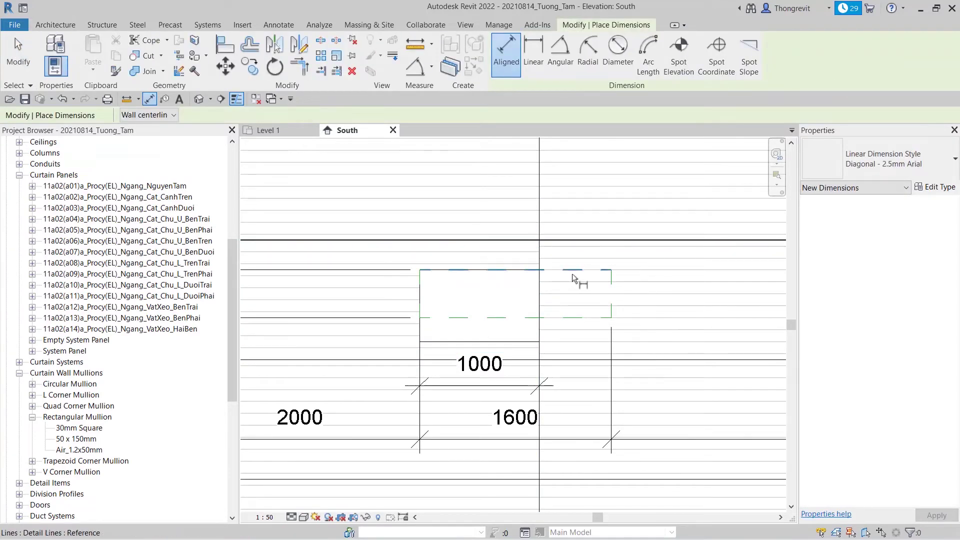
- Dimension the 200 offset from the upper grid line to the opening's top
{"action": "left_click", "coordinate": [572, 274]}
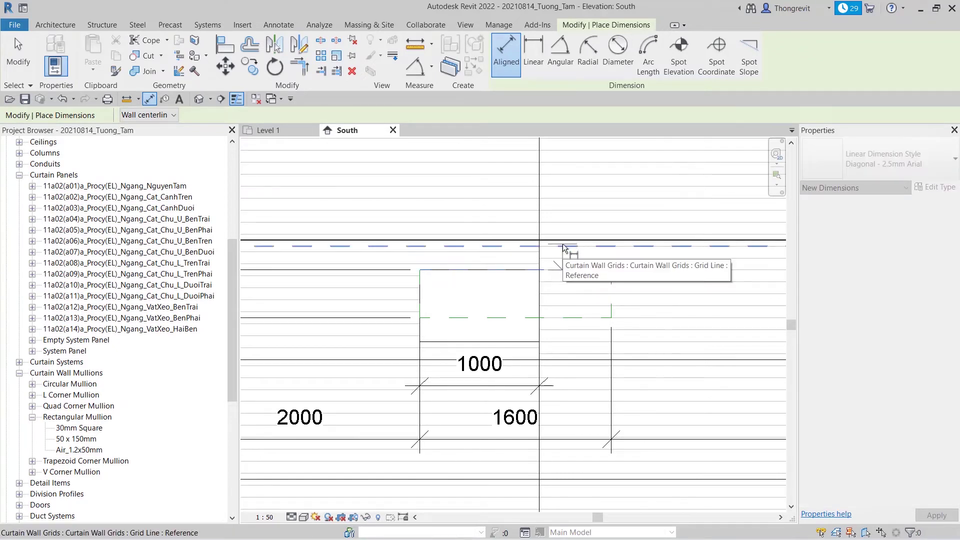
{"action": "left_click", "coordinate": [563, 247]}
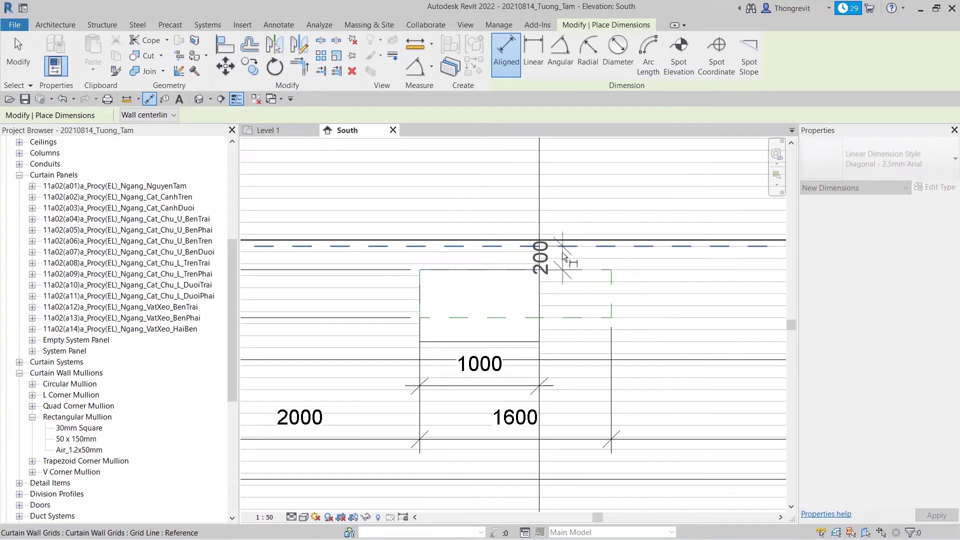
{"action": "left_click", "coordinate": [668, 280]}
- Dimension the opening's 400 height on its right side
{"action": "left_click", "coordinate": [515, 320]}
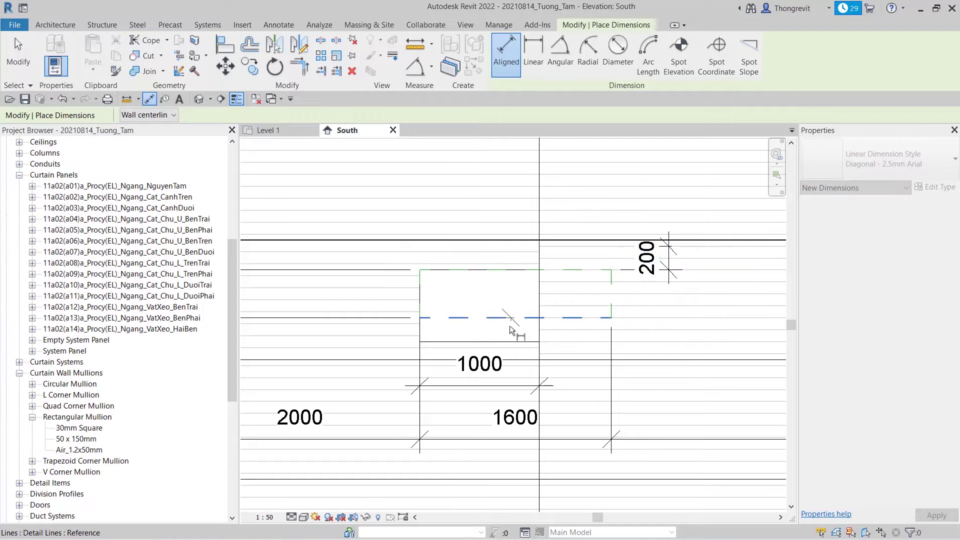
{"action": "left_click", "coordinate": [567, 362]}
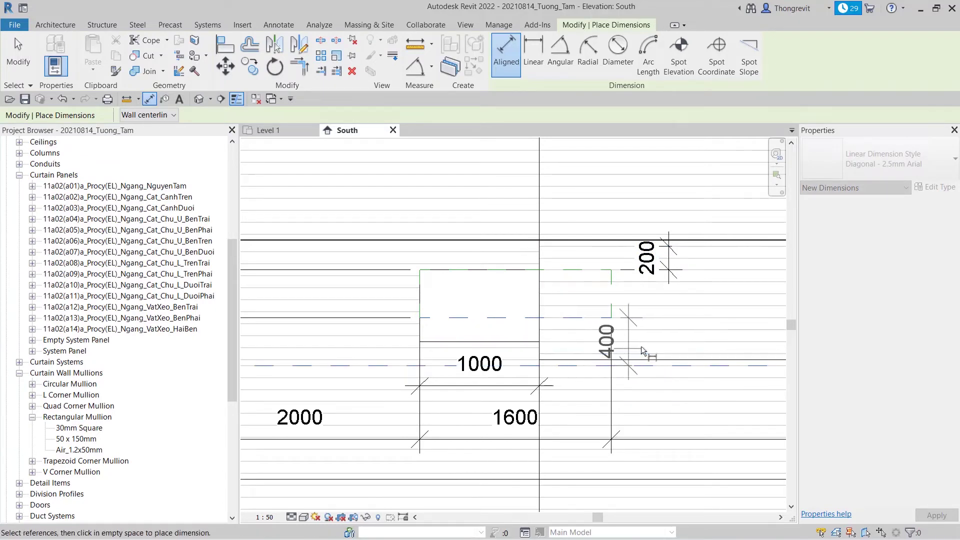
{"action": "key", "text": "Escape"}
{"action": "scroll", "coordinate": [407, 358], "scroll_direction": "down", "scroll_amount": 1}
{"action": "middle_click_drag", "start_coordinate": [407, 358], "coordinate": [521, 327]}
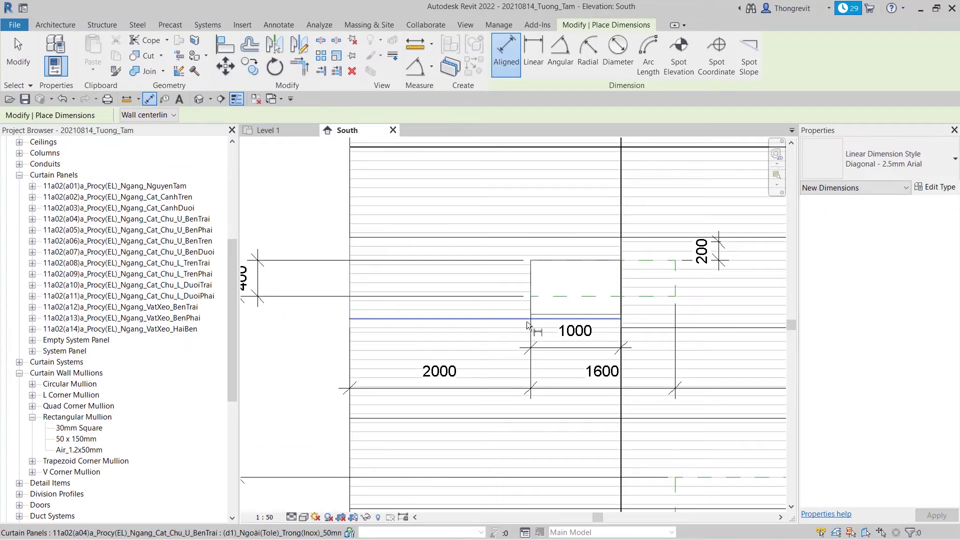
{"action": "left_click", "coordinate": [656, 332]}
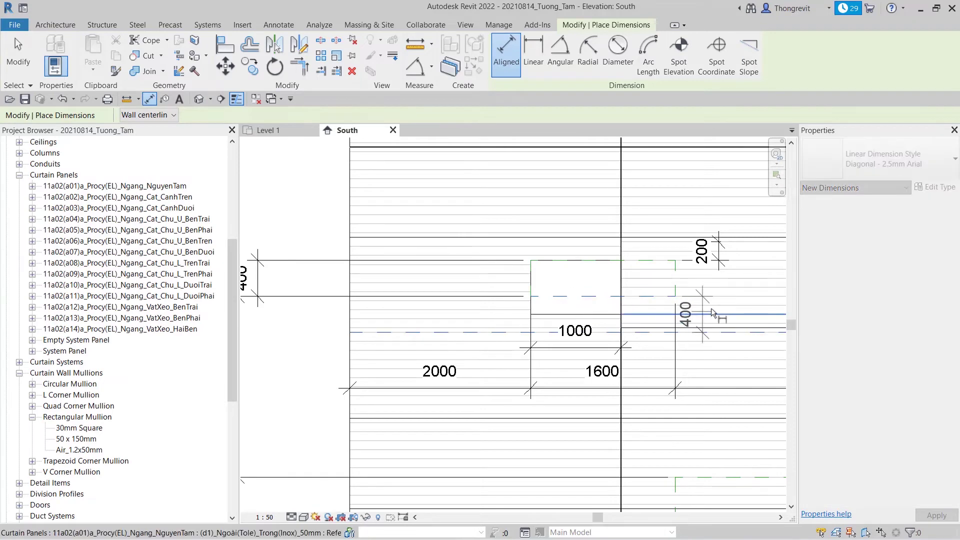
{"action": "scroll", "coordinate": [720, 302], "scroll_direction": "up", "scroll_amount": 2}
{"action": "key", "text": "Escape"}
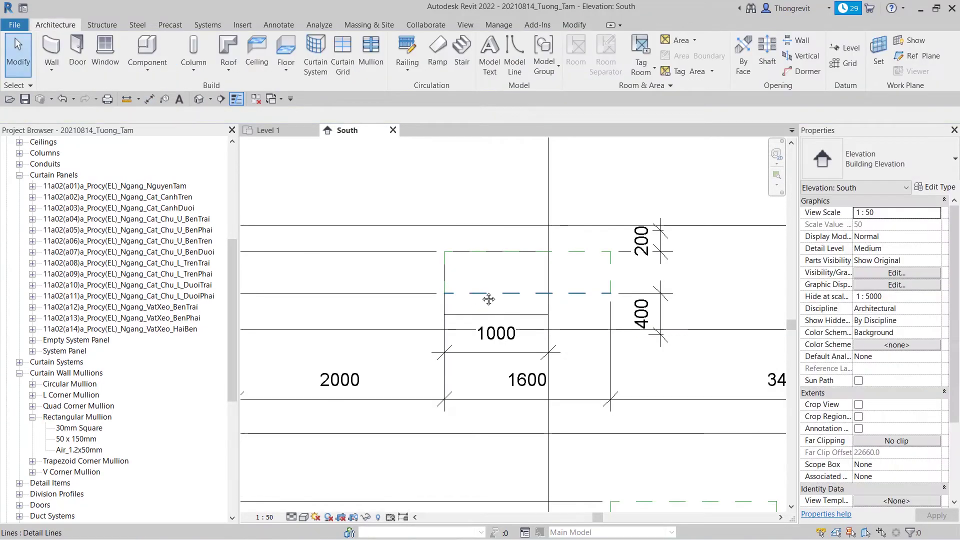
{"action": "scroll", "coordinate": [355, 307], "scroll_direction": "down", "scroll_amount": 1}
- Set the U-cut panel's 07_Canh_Cat_2 to 200 and 08_Canh_Cat_3 to 400, then deselect it
{"action": "left_click", "coordinate": [371, 287]}
{"action": "scroll", "coordinate": [467, 345], "scroll_direction": "down", "scroll_amount": 1}
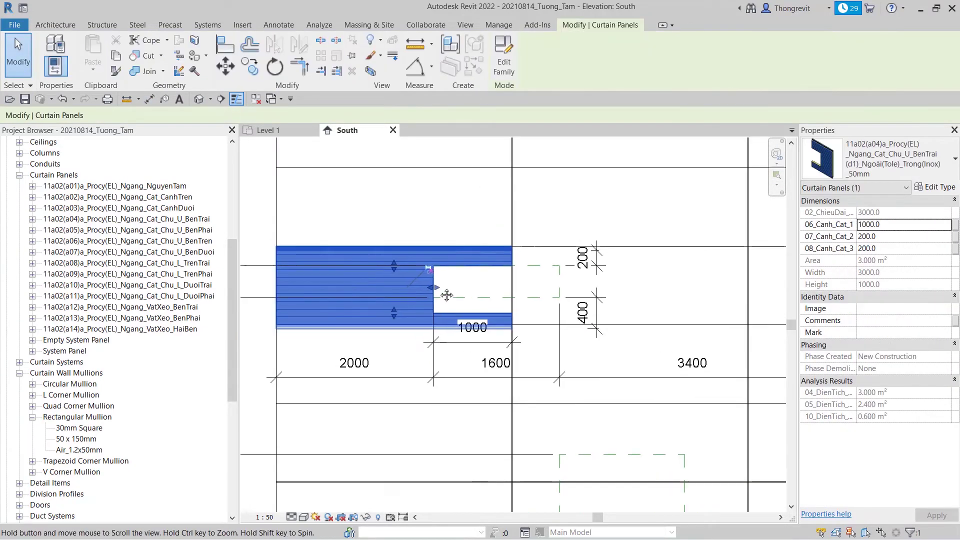
{"action": "middle_click_drag", "start_coordinate": [500, 310], "coordinate": [543, 315]}
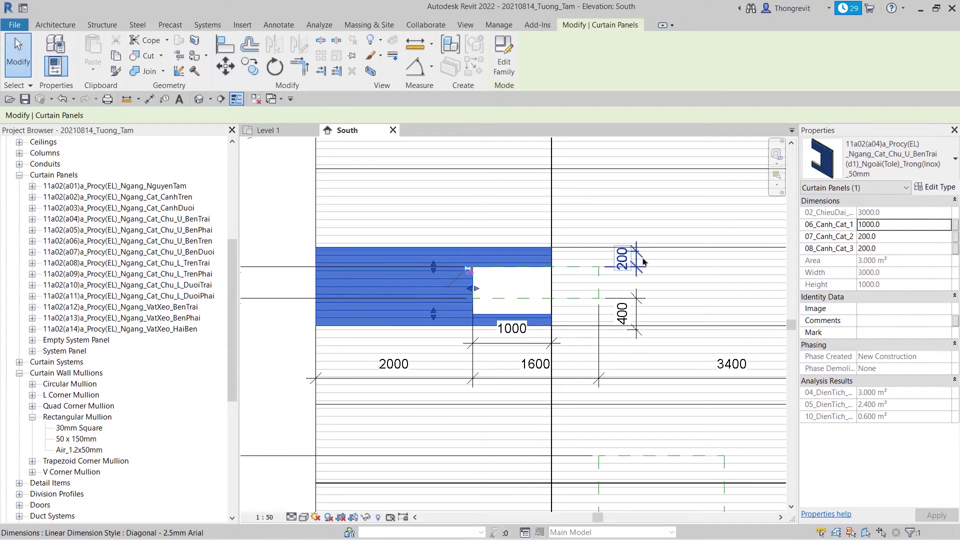
{"action": "left_click", "coordinate": [887, 236]}
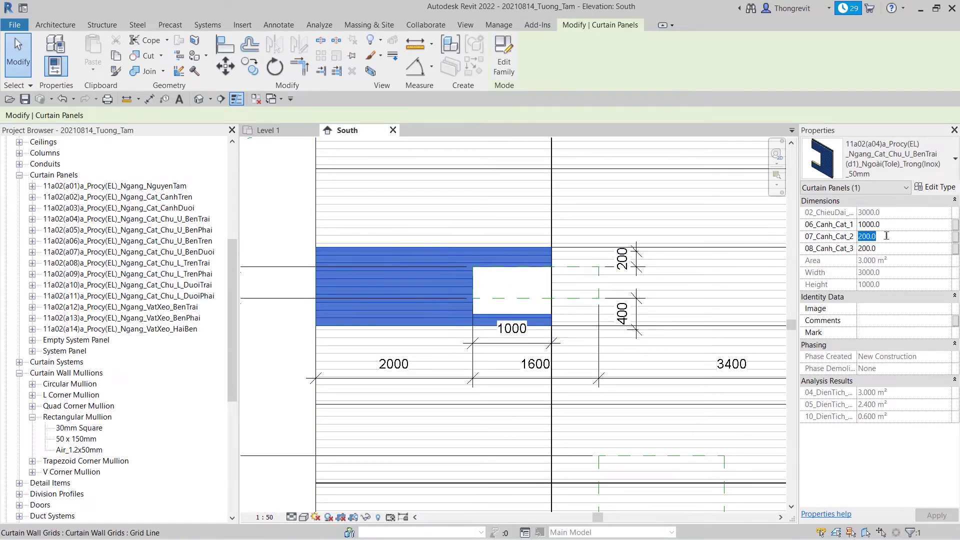
{"action": "key", "text": "Return"}
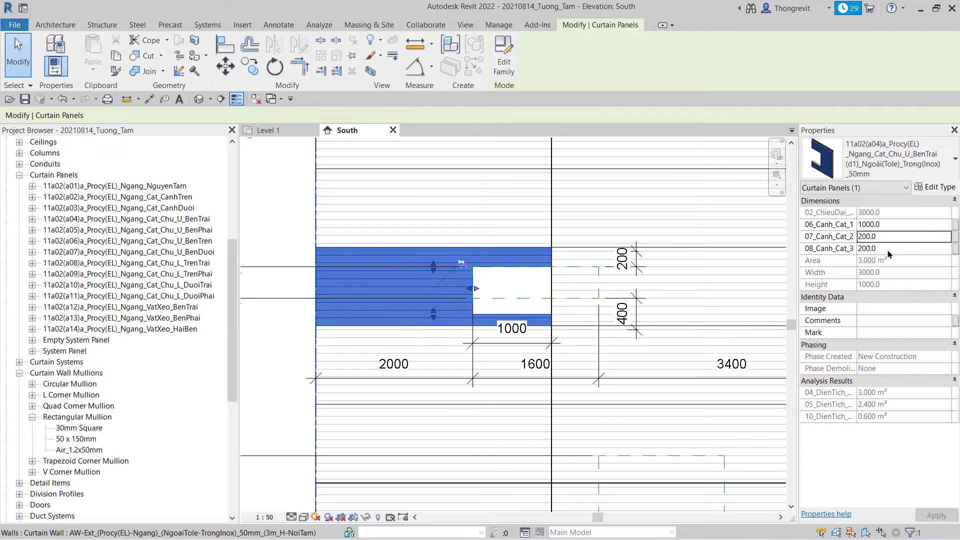
{"action": "left_click", "coordinate": [888, 250]}
{"action": "type", "text": "00"}
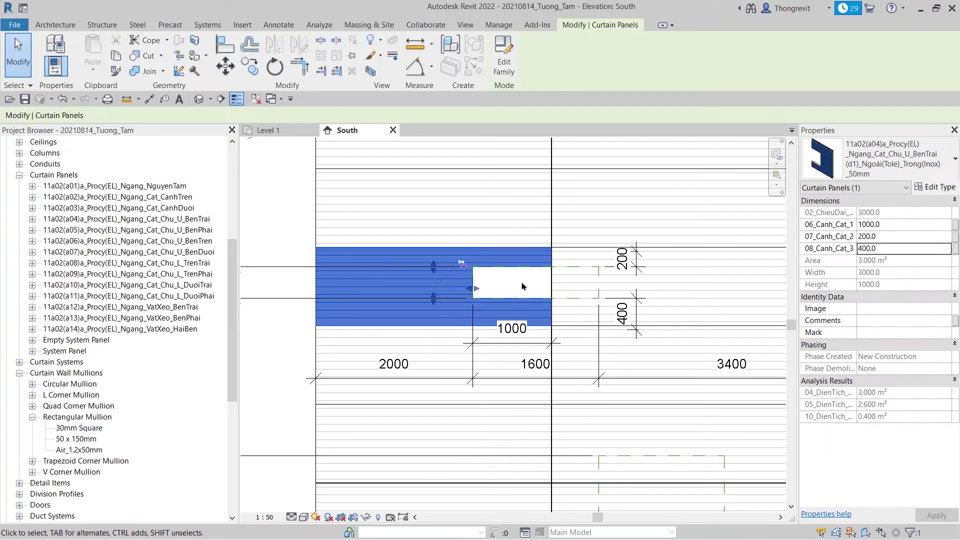
{"action": "left_click", "coordinate": [263, 220]}
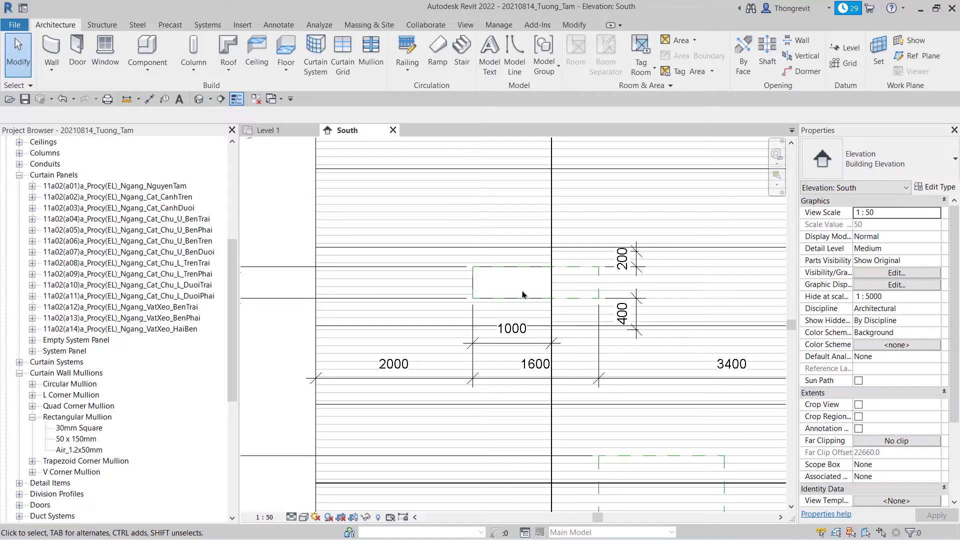
- Swap the panel right of the opening to the a05 U_BenPhai family, (d1)_Ngoài(Tole)_Trong(Inox)_50mm type
{"action": "scroll", "coordinate": [539, 290], "scroll_direction": "down", "scroll_amount": 2}
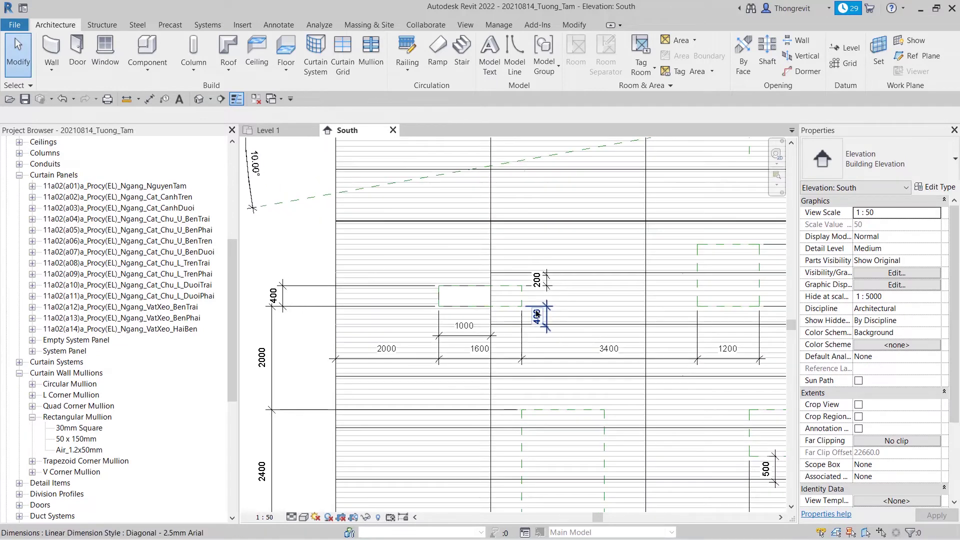
{"action": "left_click", "coordinate": [577, 297]}
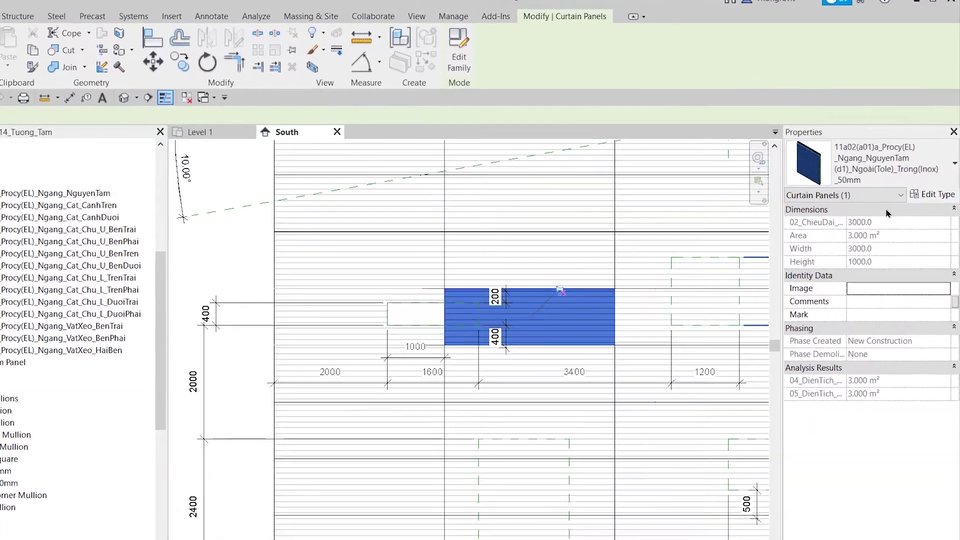
{"action": "left_click", "coordinate": [930, 194]}
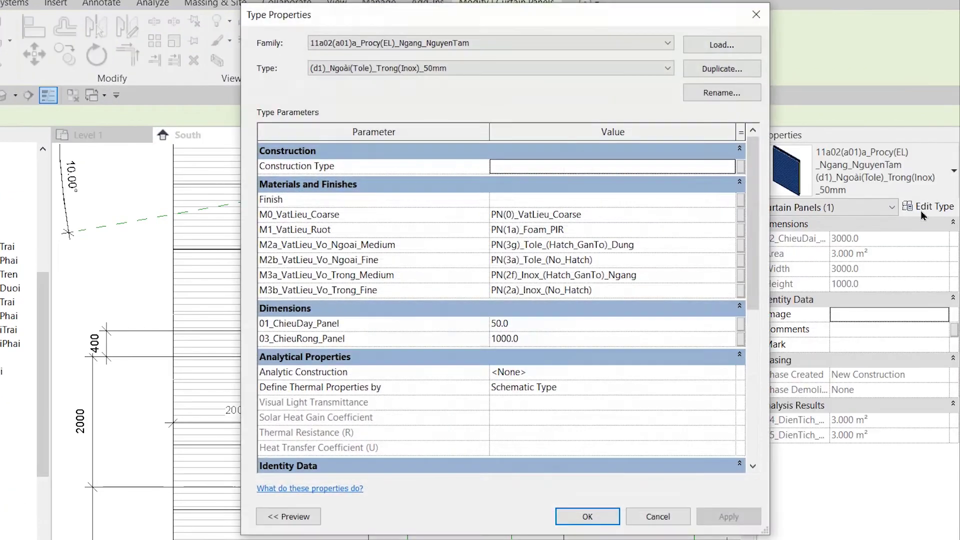
{"action": "left_click", "coordinate": [465, 48]}
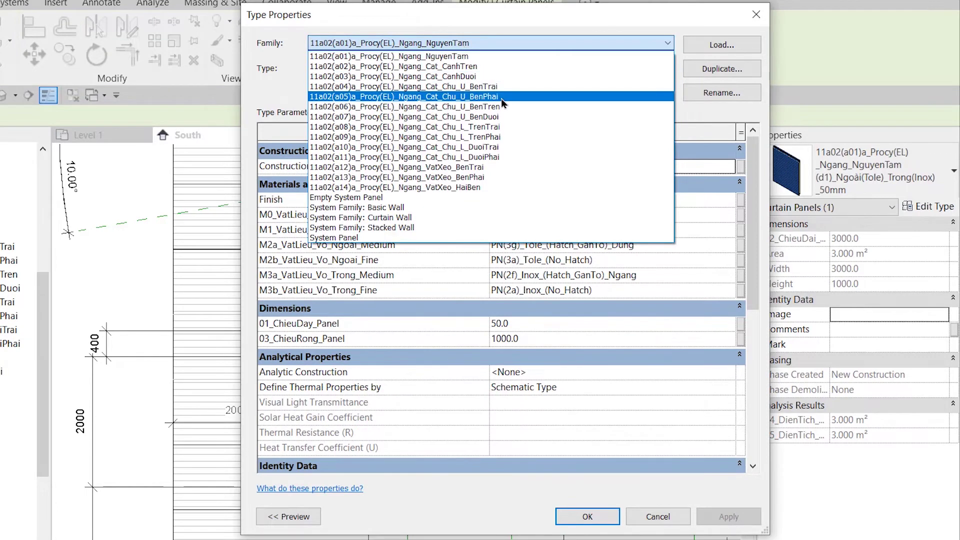
{"action": "left_click", "coordinate": [503, 98]}
{"action": "left_click", "coordinate": [493, 70]}
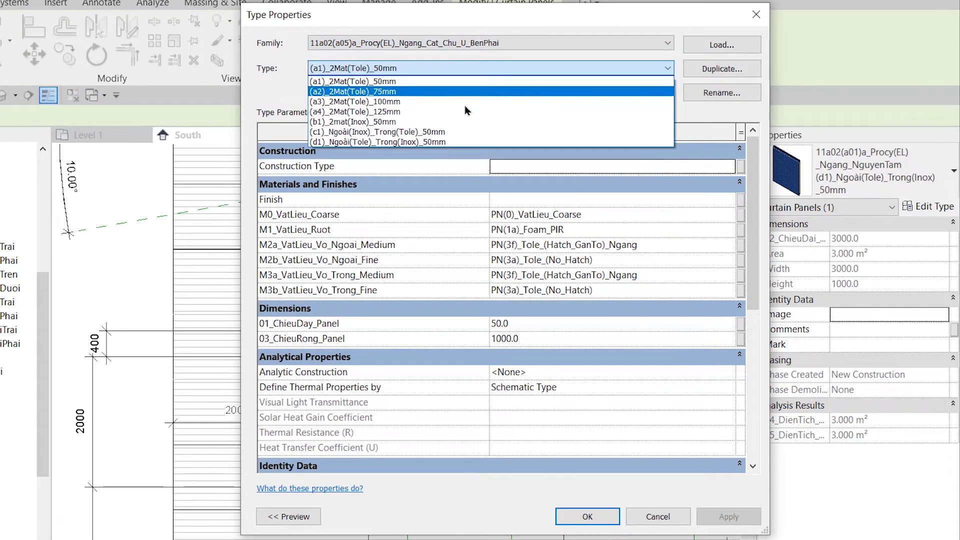
{"action": "left_click", "coordinate": [446, 142]}
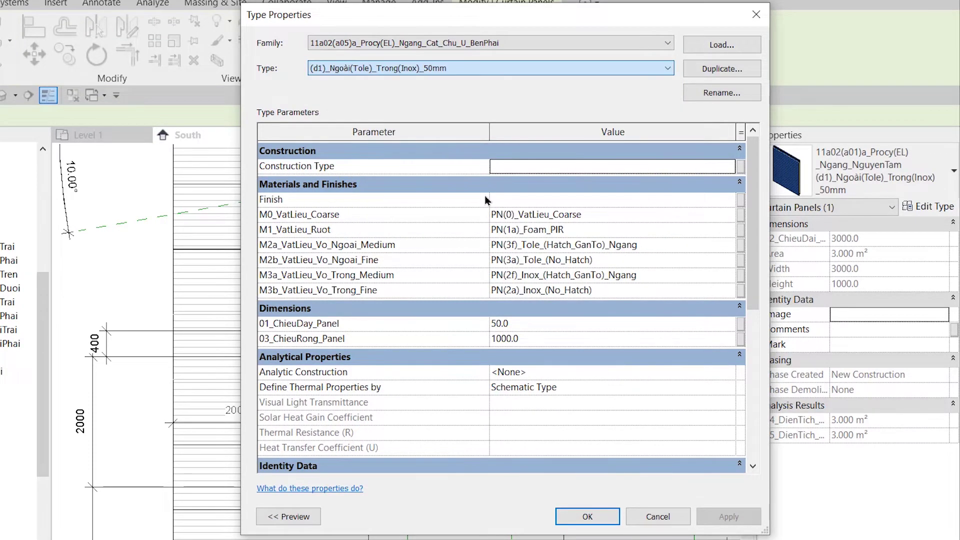
{"action": "left_click", "coordinate": [571, 520]}
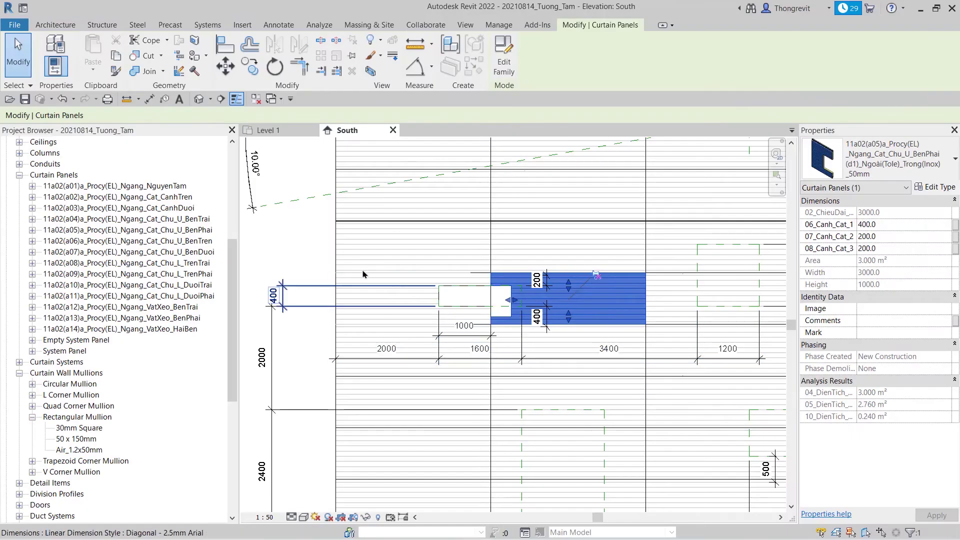
- Open the North elevation in its own tab and set its detail level to Medium
{"action": "left_click", "coordinate": [289, 253]}
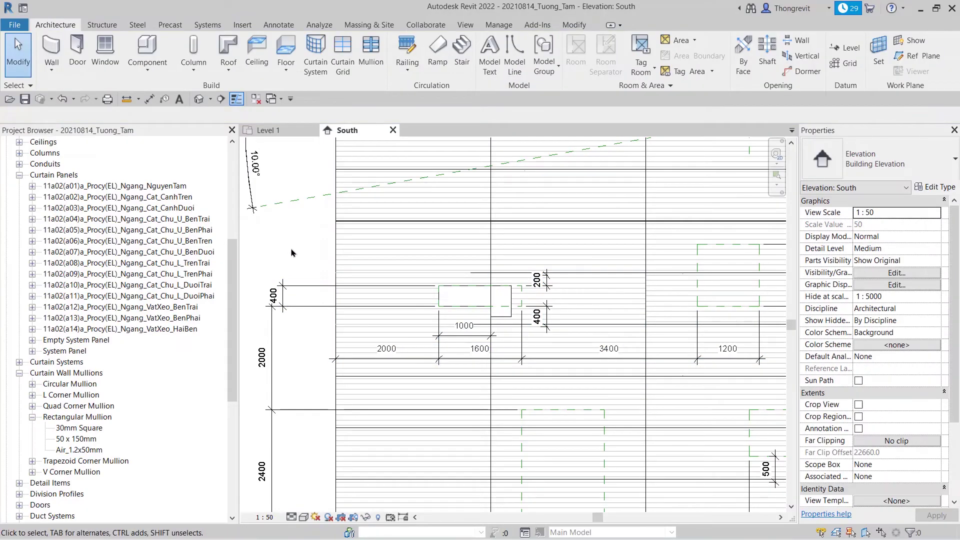
{"action": "scroll", "coordinate": [333, 255], "scroll_direction": "up", "scroll_amount": 1}
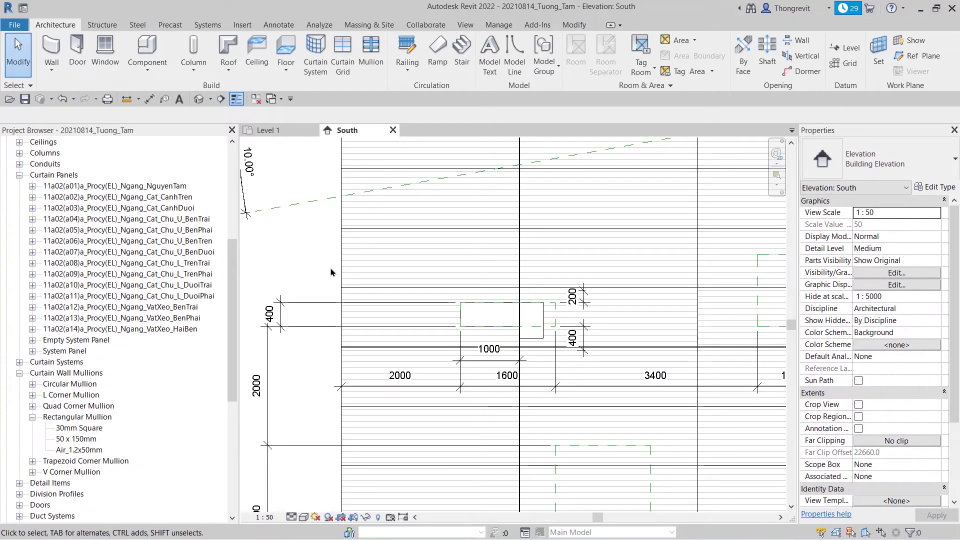
{"action": "scroll", "coordinate": [100, 300], "scroll_direction": "up", "scroll_amount": 2}
{"action": "scroll", "coordinate": [100, 275], "scroll_direction": "up", "scroll_amount": 3}
{"action": "scroll", "coordinate": [60, 250], "scroll_direction": "up", "scroll_amount": 1}
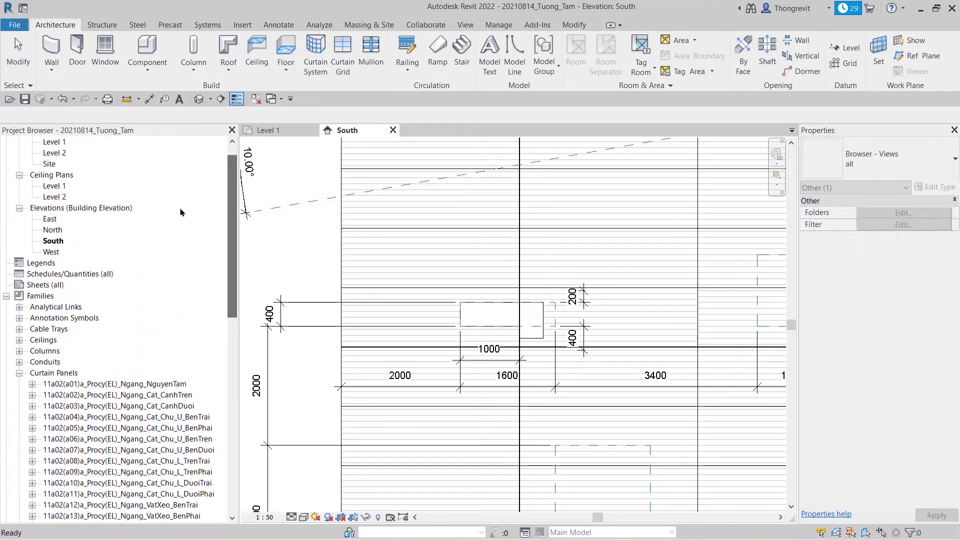
{"action": "left_click", "coordinate": [40, 241]}
{"action": "double_click", "coordinate": [55, 230]}
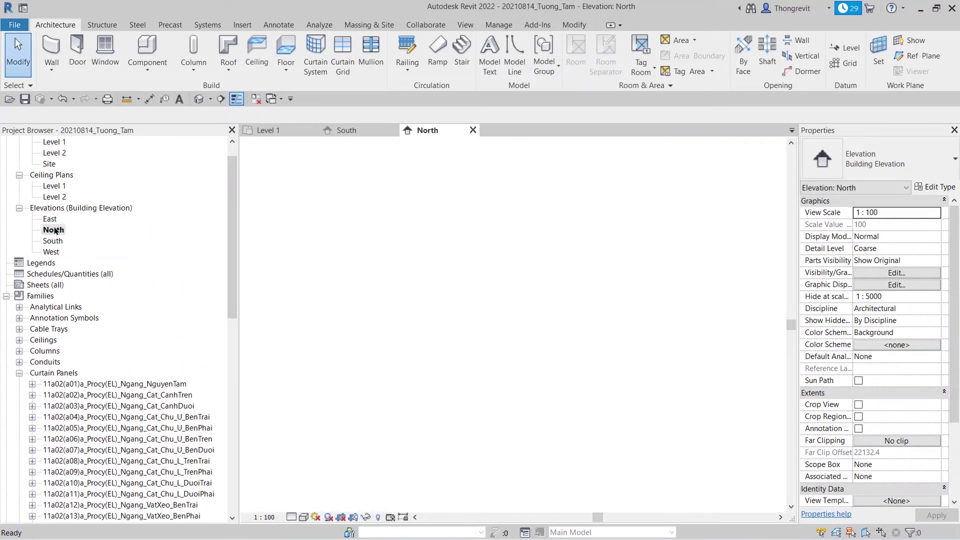
{"action": "left_click", "coordinate": [292, 517]}
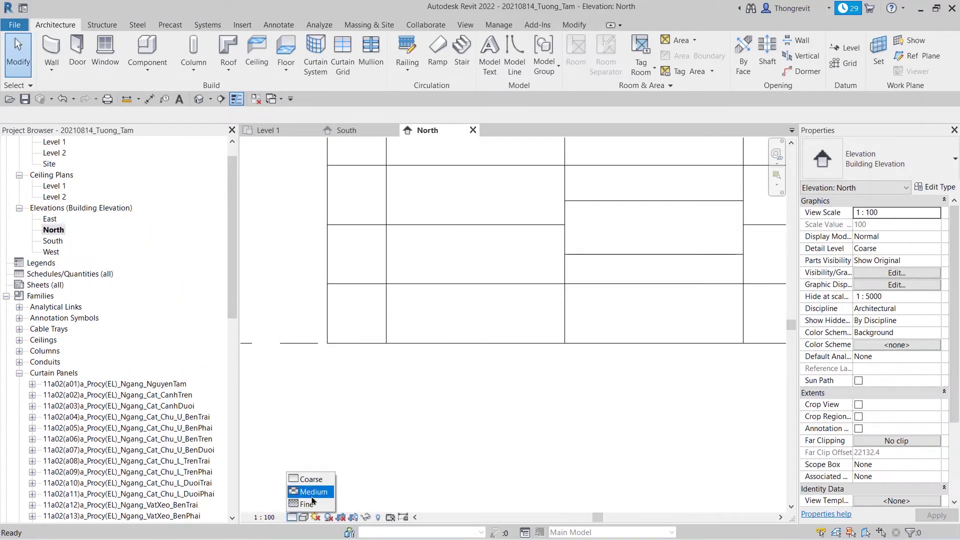
{"action": "left_click", "coordinate": [312, 498]}
{"action": "scroll", "coordinate": [370, 427], "scroll_direction": "up", "scroll_amount": 2}
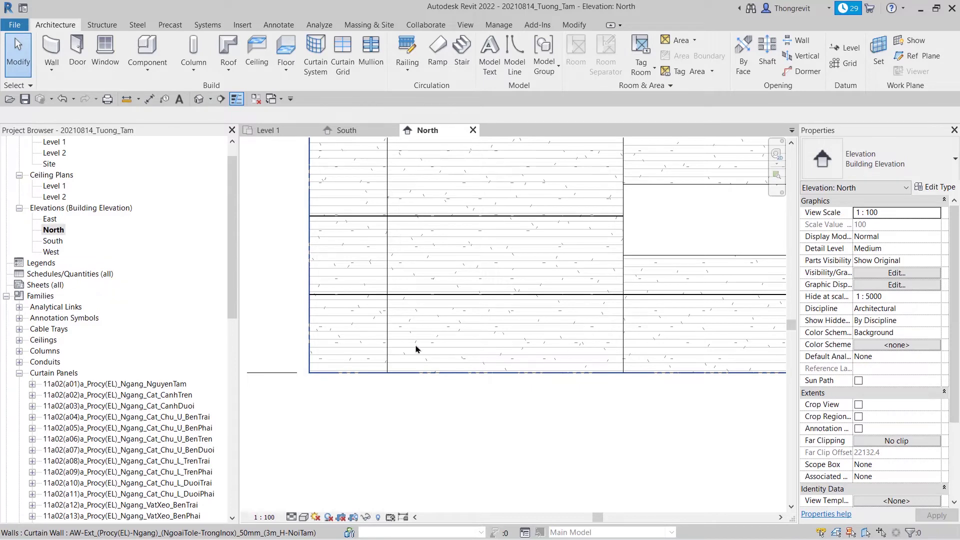
- Back on the South elevation, Tab-select the right-hand U-cut panel beside the opening
{"action": "left_click", "coordinate": [346, 130]}
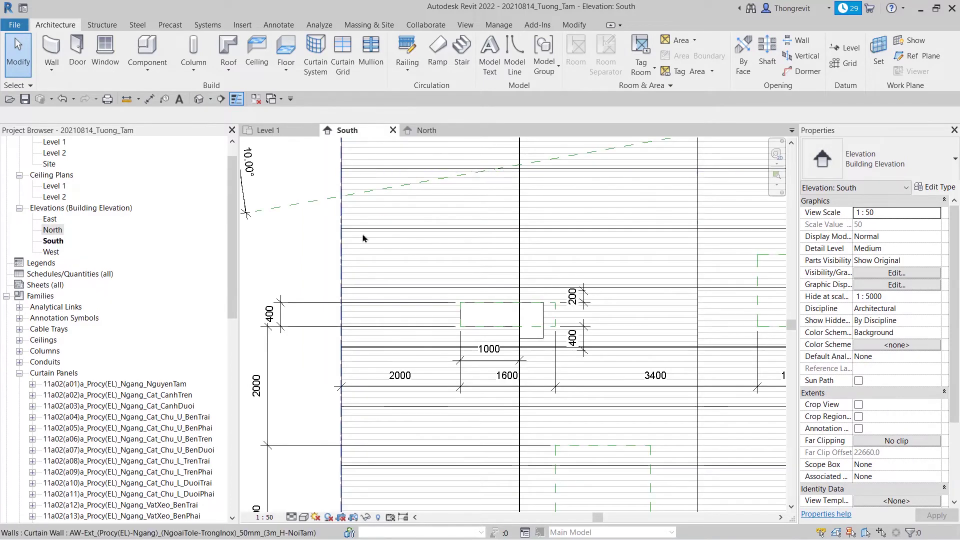
{"action": "scroll", "coordinate": [324, 259], "scroll_direction": "up", "scroll_amount": 2}
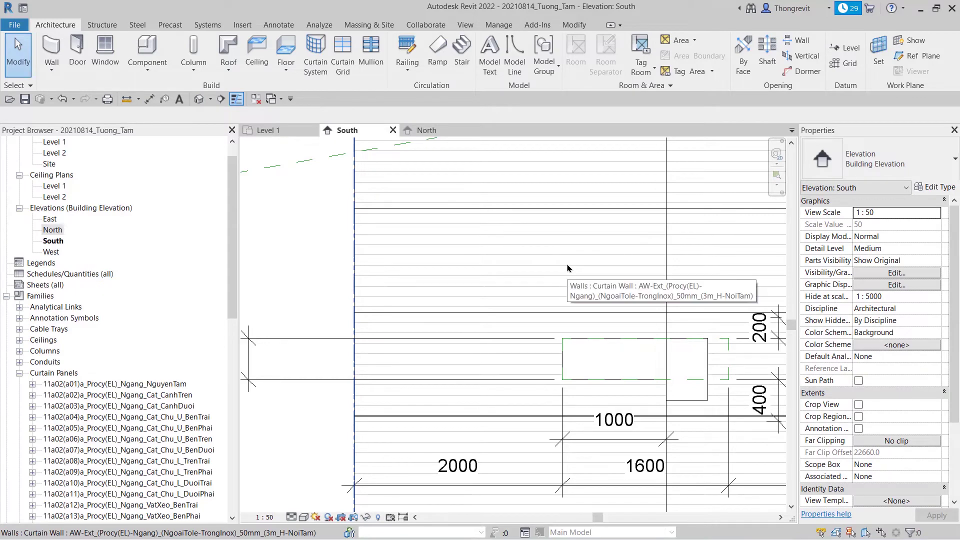
{"action": "scroll", "coordinate": [566, 272], "scroll_direction": "down", "scroll_amount": 2}
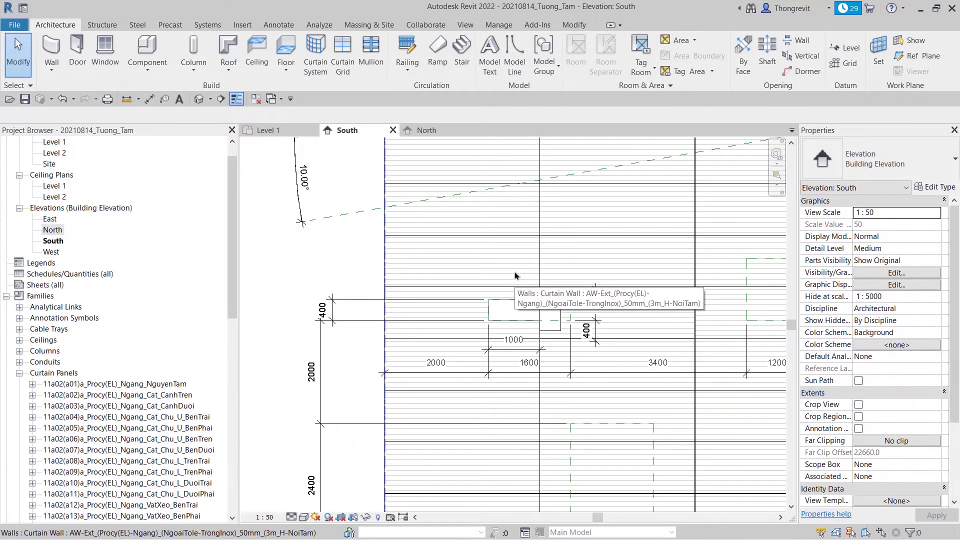
{"action": "key", "text": "Tab"}
{"action": "left_click", "coordinate": [630, 316]}
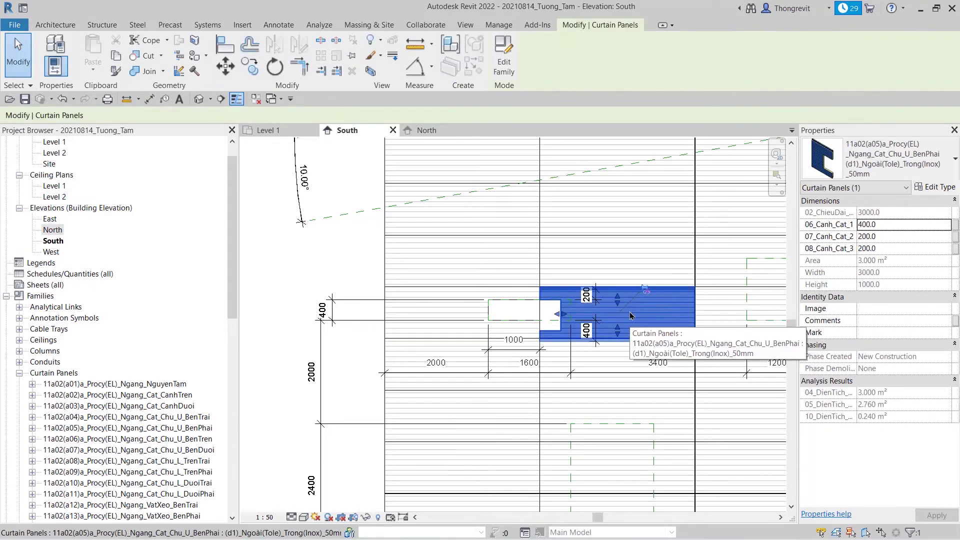
{"action": "scroll", "coordinate": [614, 318], "scroll_direction": "up", "scroll_amount": 2}
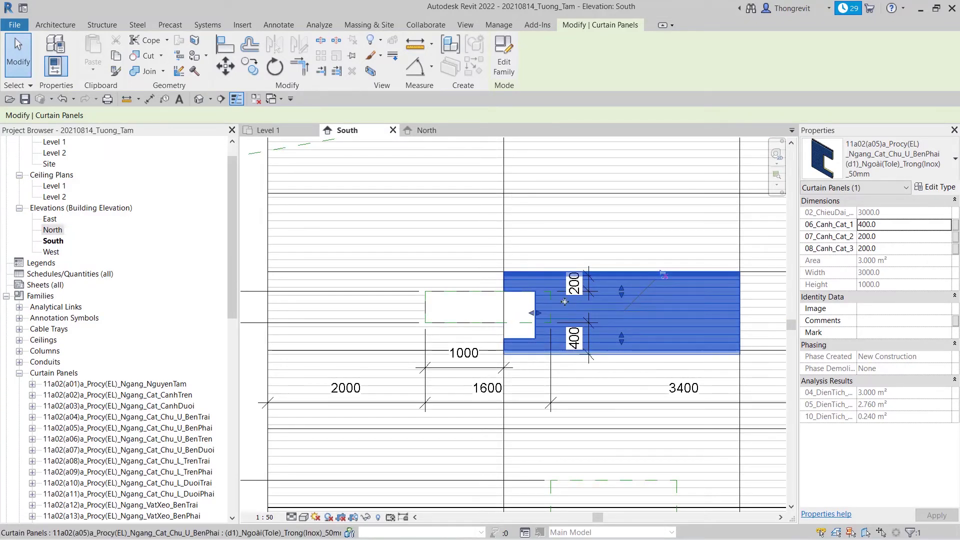
{"action": "middle_click_drag", "start_coordinate": [571, 301], "coordinate": [526, 307]}
{"action": "scroll", "coordinate": [526, 307], "scroll_direction": "up", "scroll_amount": 1}
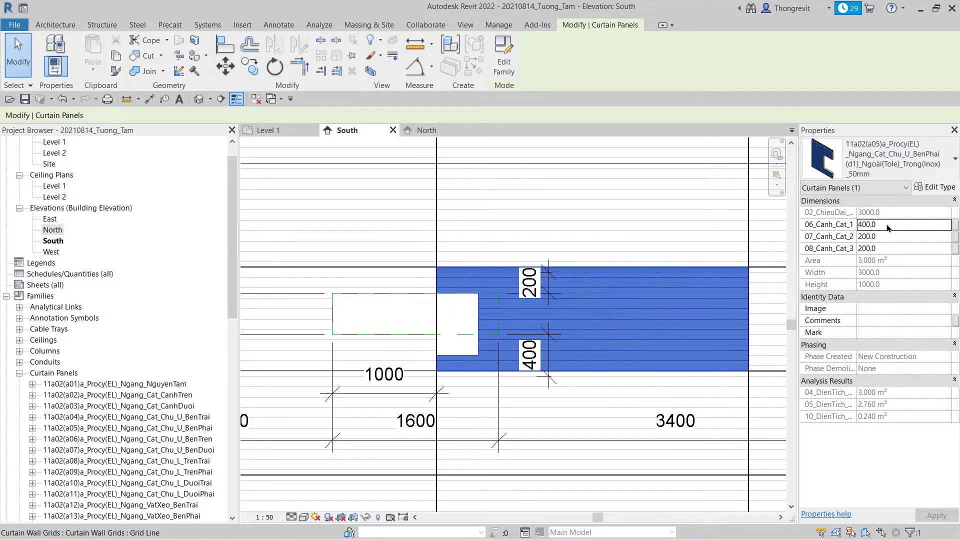
- Raise the panel's 06_Canh_Cat_1 cut from 400 to 600, then deselect it
{"action": "left_click", "coordinate": [860, 224]}
{"action": "type", "text": "6"}
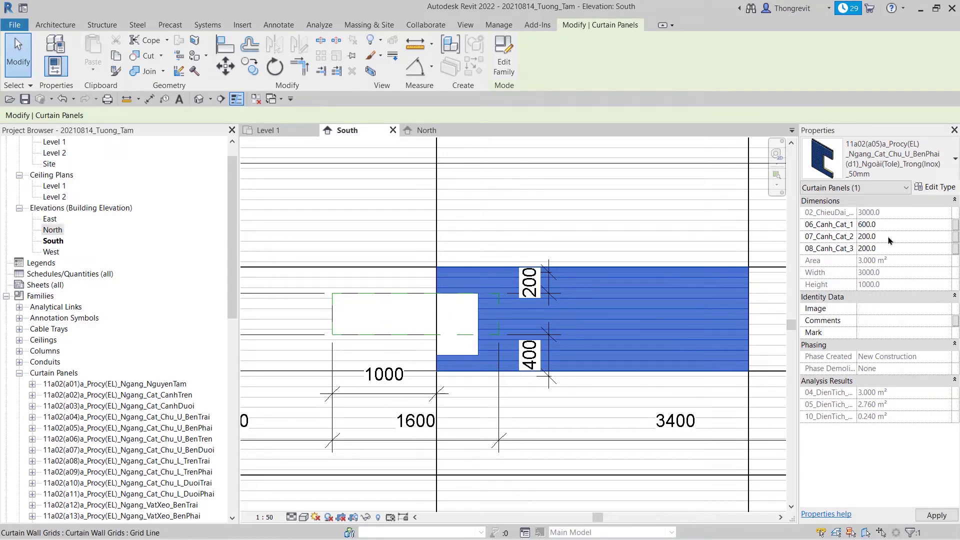
{"action": "left_click", "coordinate": [889, 239]}
{"action": "left_click", "coordinate": [891, 250]}
{"action": "key", "text": "Escape"}
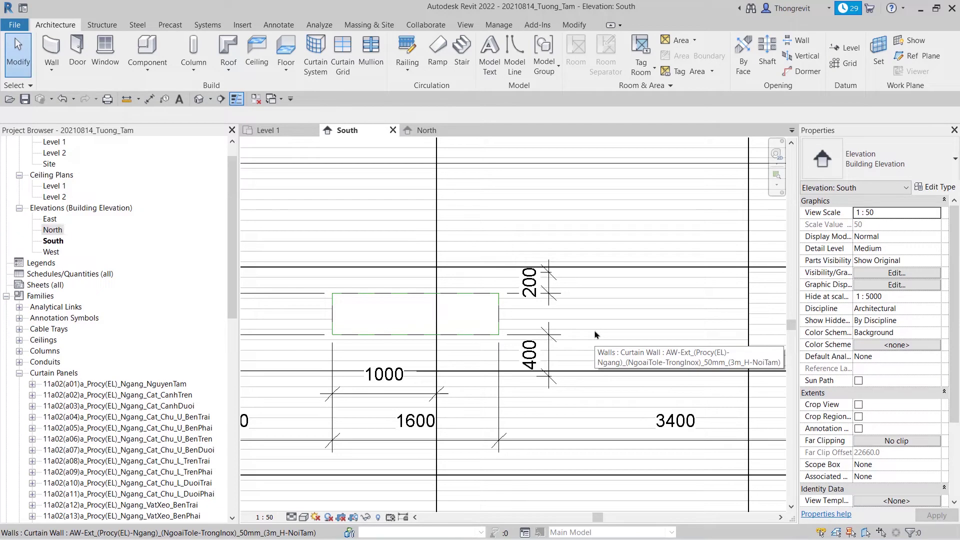
- Add an aligned dimension from the mullion to the opening's left edge, reading 998
{"action": "scroll", "coordinate": [595, 334], "scroll_direction": "down", "scroll_amount": 2}
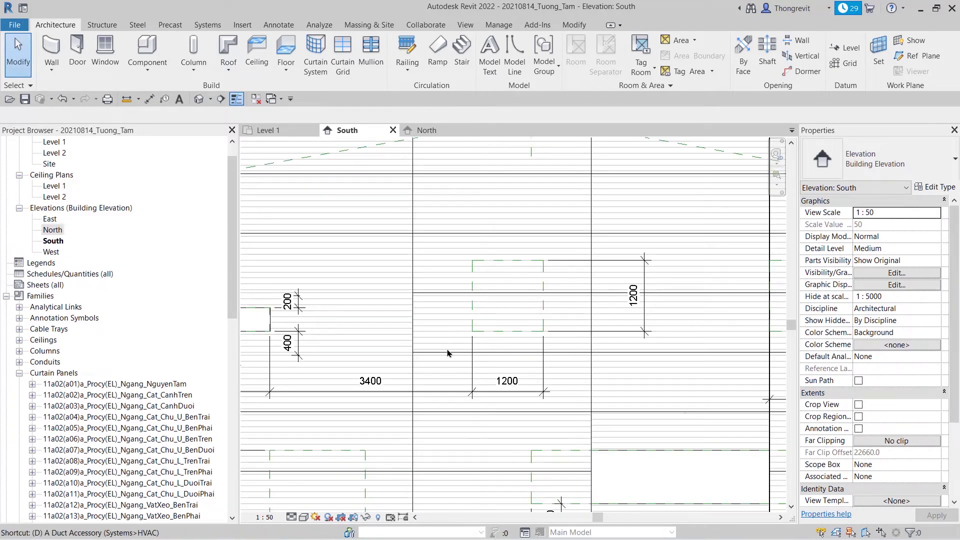
{"action": "key", "text": "d"}
{"action": "key", "text": "i"}
{"action": "scroll", "coordinate": [444, 365], "scroll_direction": "up", "scroll_amount": 3}
{"action": "left_click", "coordinate": [488, 277]}
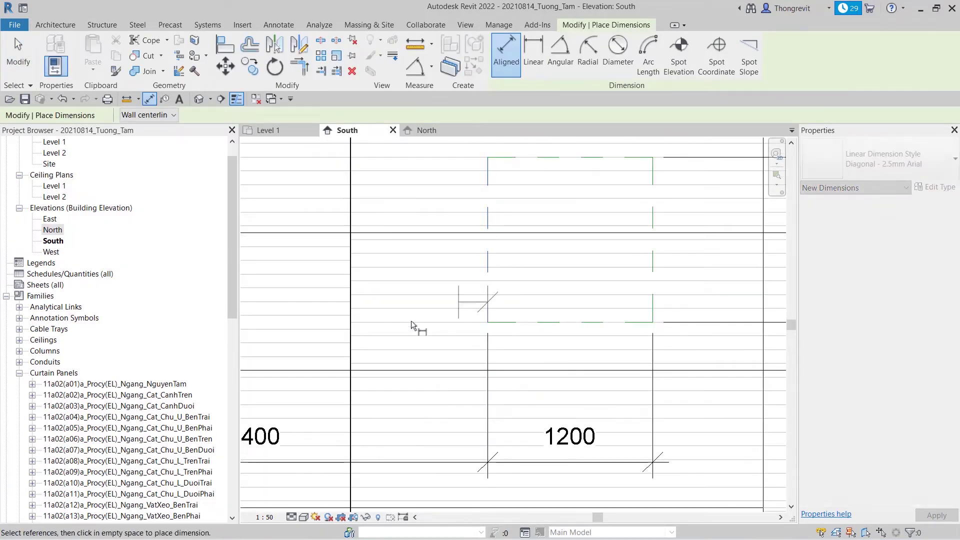
{"action": "scroll", "coordinate": [356, 312], "scroll_direction": "up", "scroll_amount": 1}
{"action": "scroll", "coordinate": [356, 311], "scroll_direction": "up", "scroll_amount": 2}
{"action": "scroll", "coordinate": [349, 307], "scroll_direction": "up", "scroll_amount": 1}
{"action": "scroll", "coordinate": [341, 299], "scroll_direction": "up", "scroll_amount": 1}
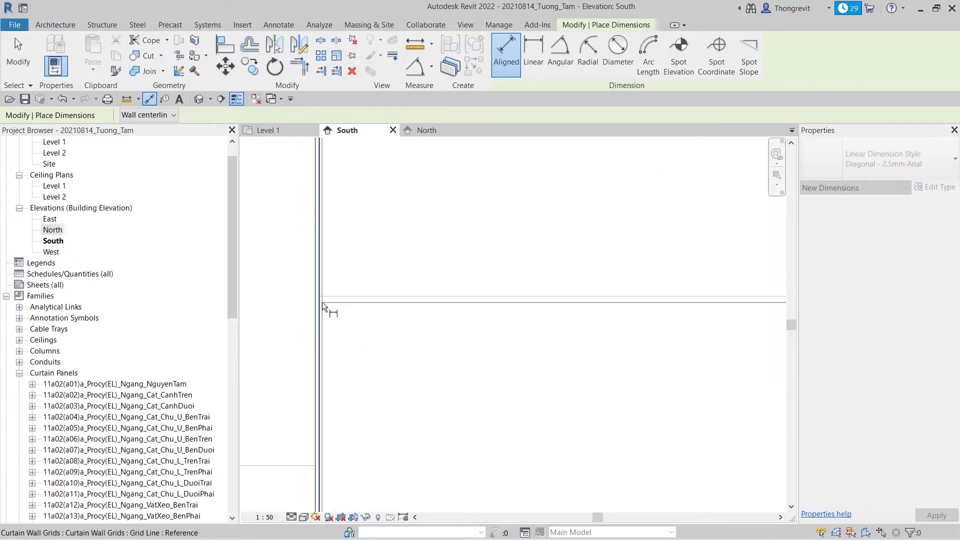
{"action": "left_click", "coordinate": [322, 302]}
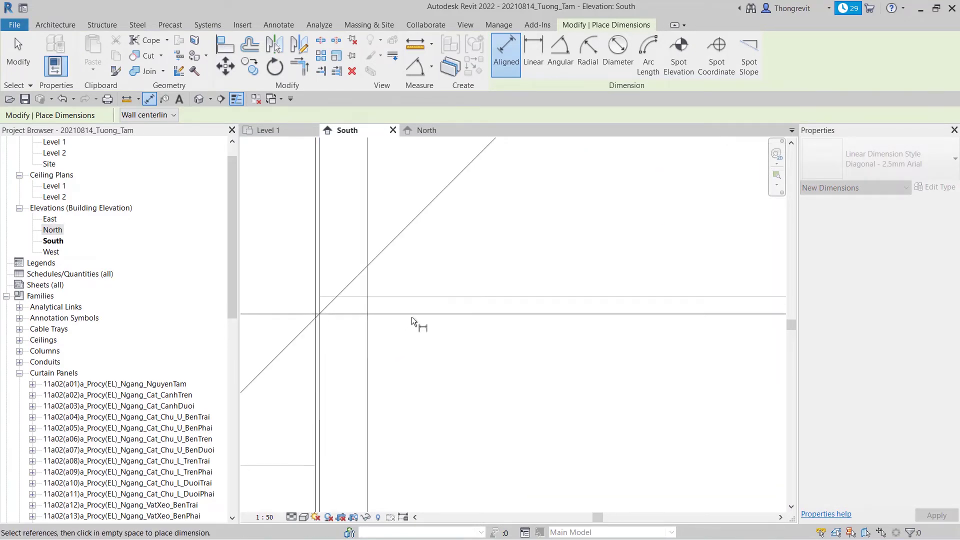
{"action": "scroll", "coordinate": [429, 348], "scroll_direction": "down", "scroll_amount": 2}
{"action": "scroll", "coordinate": [445, 300], "scroll_direction": "down", "scroll_amount": 1}
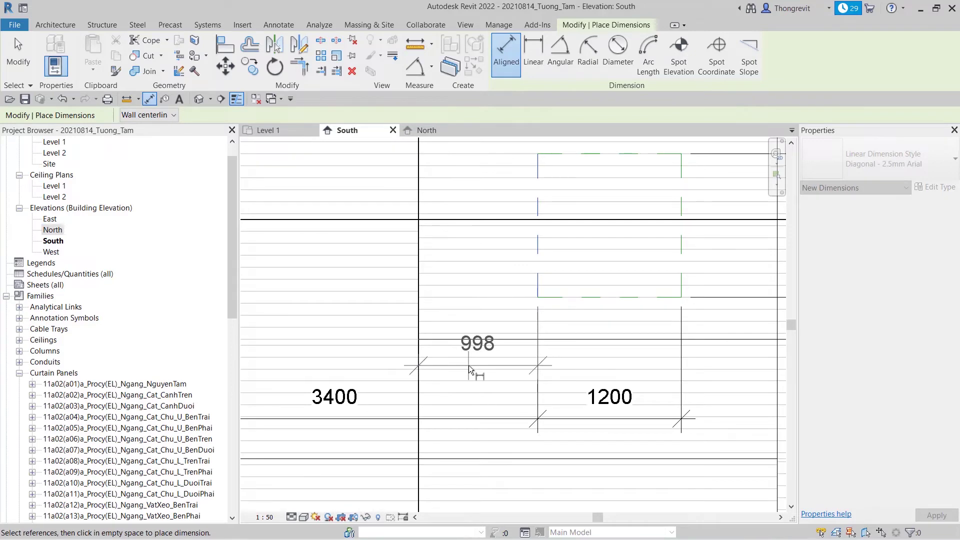
{"action": "left_click", "coordinate": [475, 386]}
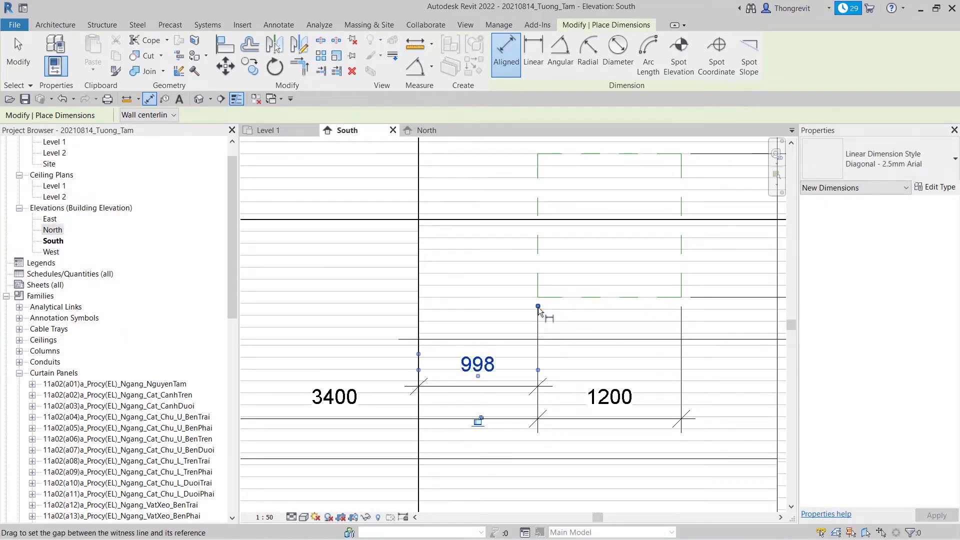
{"action": "scroll", "coordinate": [544, 315], "scroll_direction": "down", "scroll_amount": 2}
{"action": "scroll", "coordinate": [487, 370], "scroll_direction": "down", "scroll_amount": 2}
{"action": "scroll", "coordinate": [475, 350], "scroll_direction": "down", "scroll_amount": 2}
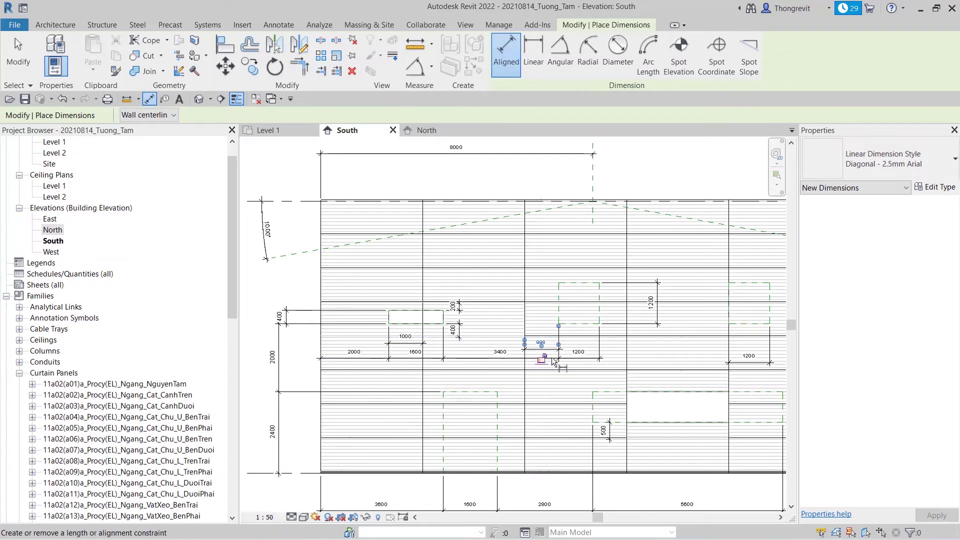
{"action": "scroll", "coordinate": [550, 360], "scroll_direction": "up", "scroll_amount": 2}
{"action": "scroll", "coordinate": [525, 355], "scroll_direction": "up", "scroll_amount": 2}
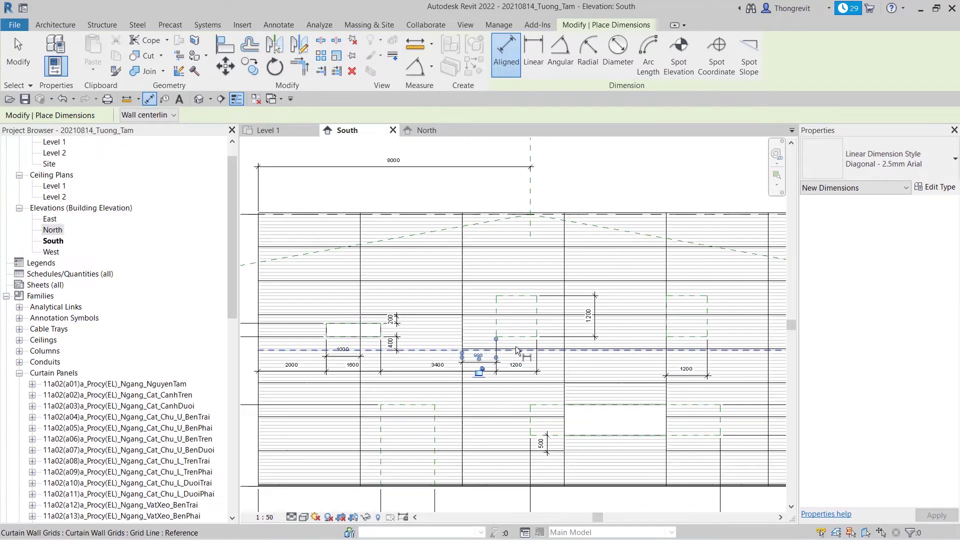
{"action": "scroll", "coordinate": [505, 349], "scroll_direction": "up", "scroll_amount": 2}
{"action": "scroll", "coordinate": [505, 349], "scroll_direction": "up", "scroll_amount": 1}
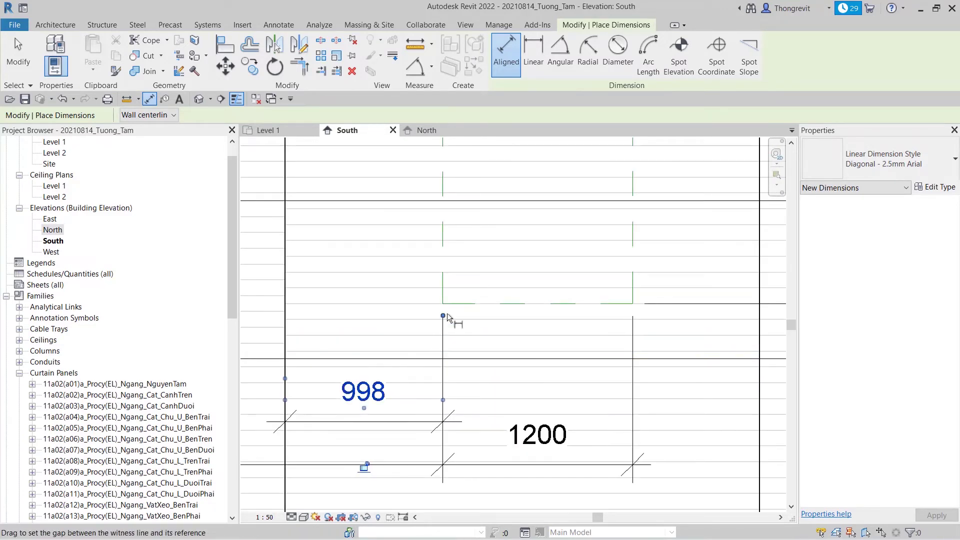
{"action": "key", "text": "Escape"}
{"action": "key", "text": "Escape"}
- Move the opening's left edge line so its distance from the mullion is 1000
{"action": "left_click", "coordinate": [443, 265]}
{"action": "left_click", "coordinate": [353, 417]}
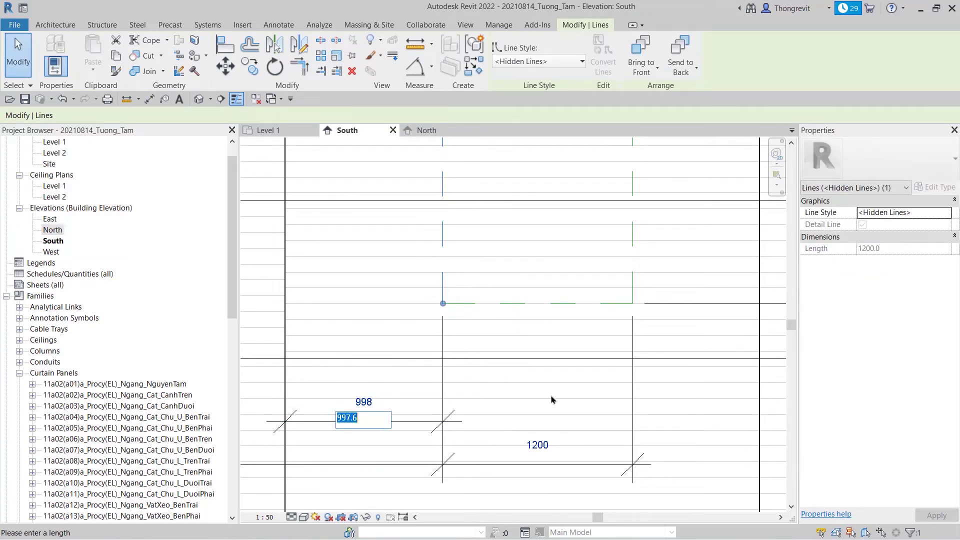
{"action": "type", "text": "1000"}
{"action": "key", "text": "Return"}
{"action": "scroll", "coordinate": [550, 400], "scroll_direction": "down", "scroll_amount": 1}
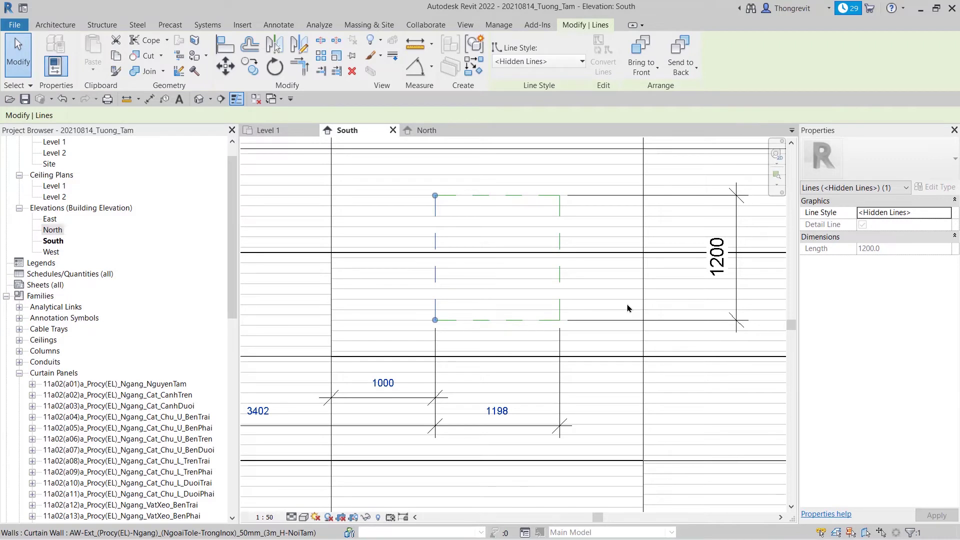
- Add an aligned dimension from the opening's right edge to the next mullion, reading 802
{"action": "key", "text": "d"}
{"action": "key", "text": "i"}
{"action": "scroll", "coordinate": [635, 308], "scroll_direction": "up", "scroll_amount": 3}
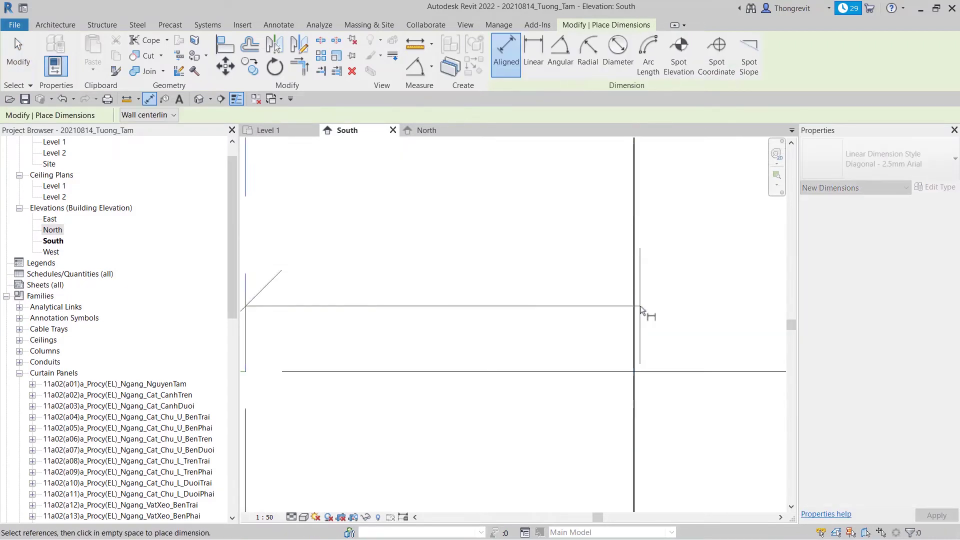
{"action": "scroll", "coordinate": [640, 309], "scroll_direction": "up", "scroll_amount": 2}
{"action": "middle_click_drag", "start_coordinate": [640, 309], "coordinate": [627, 266]}
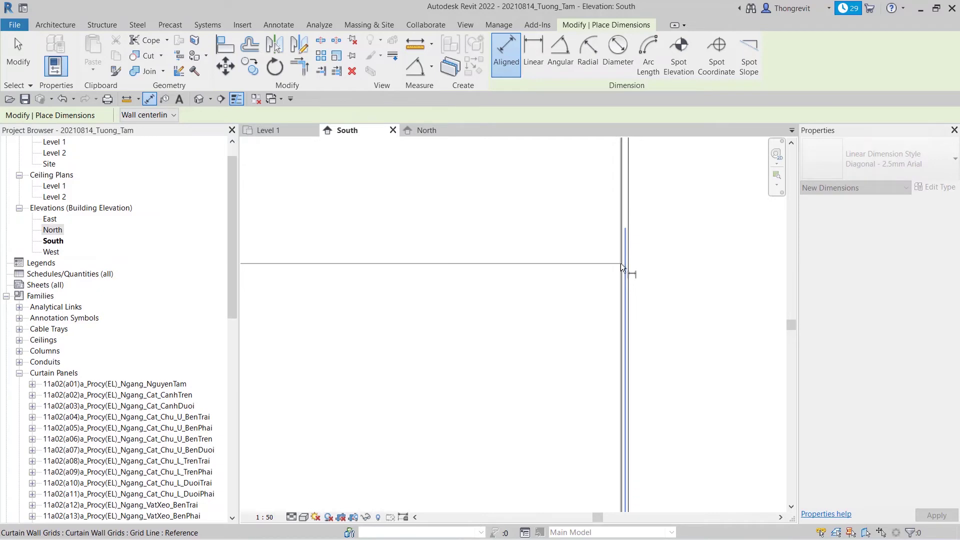
{"action": "scroll", "coordinate": [622, 267], "scroll_direction": "up", "scroll_amount": 3}
{"action": "scroll", "coordinate": [568, 315], "scroll_direction": "down", "scroll_amount": 3}
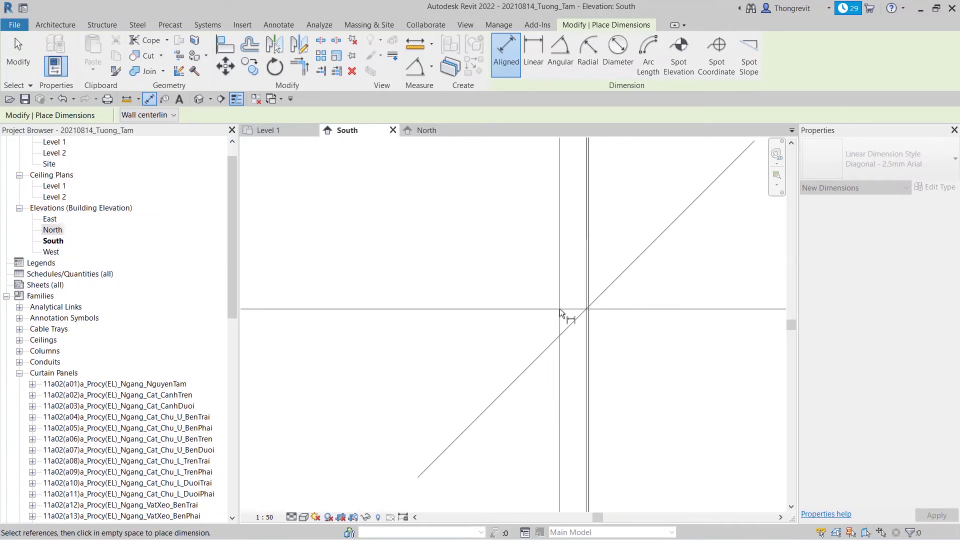
{"action": "scroll", "coordinate": [565, 315], "scroll_direction": "down", "scroll_amount": 2}
{"action": "mouse_move", "coordinate": [566, 315]}
{"action": "middle_mouse_down"}
{"action": "mouse_move", "coordinate": [611, 322]}
{"action": "mouse_move", "coordinate": [727, 302]}
{"action": "middle_mouse_up"}
{"action": "left_click", "coordinate": [643, 415]}
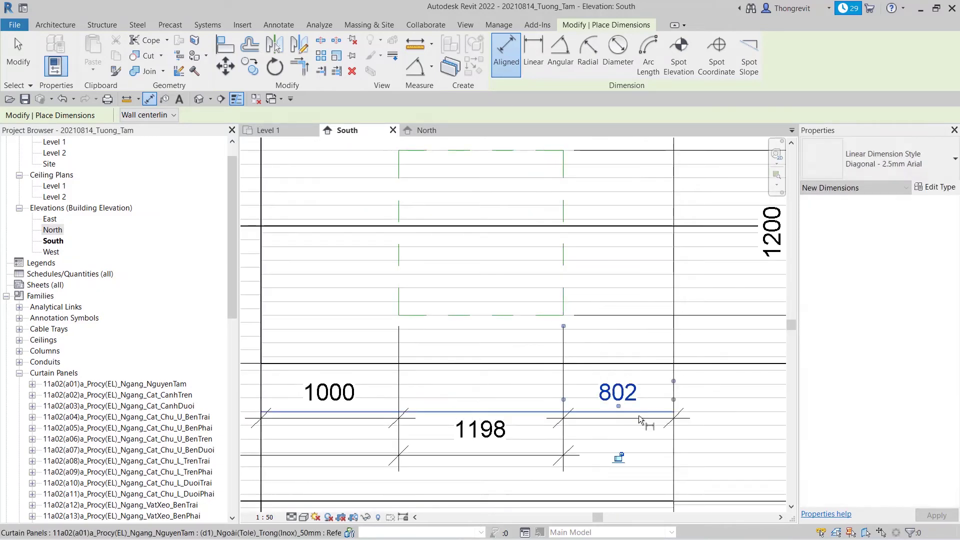
{"action": "key", "text": "Escape"}
{"action": "key", "text": "Escape"}
- Move the opening's right edge line so that gap becomes 800
{"action": "left_click", "coordinate": [563, 284]}
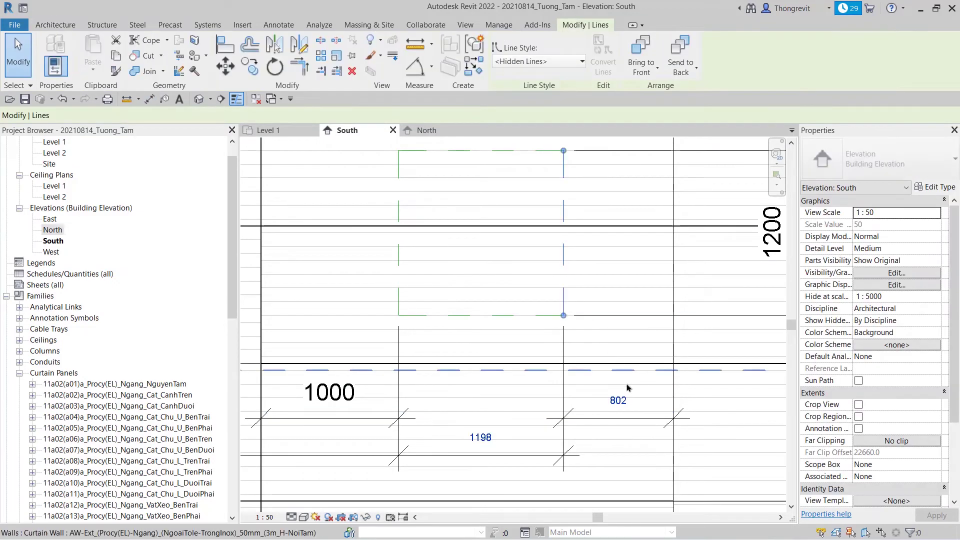
{"action": "left_click", "coordinate": [620, 397]}
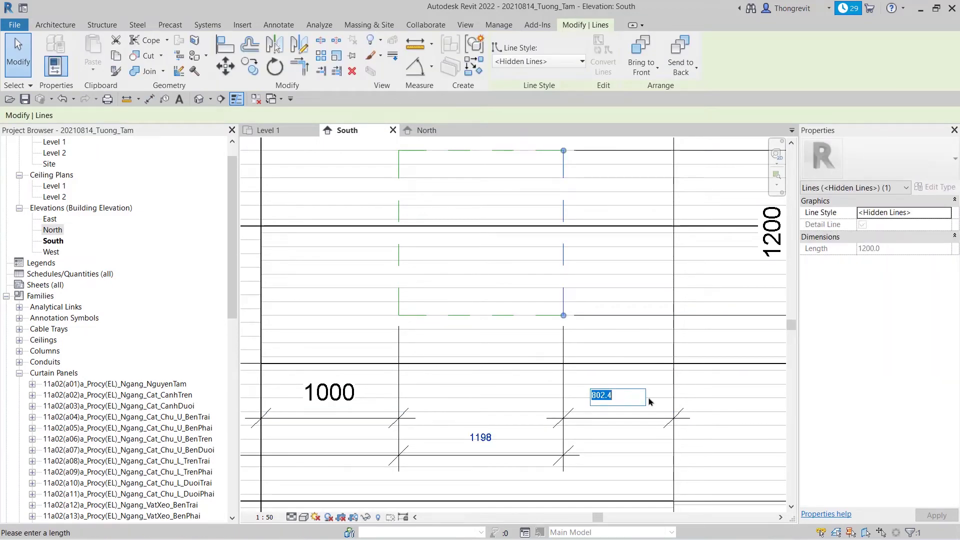
{"action": "type", "text": "800"}
{"action": "key", "text": "Return"}
{"action": "scroll", "coordinate": [487, 358], "scroll_direction": "down", "scroll_amount": 2}
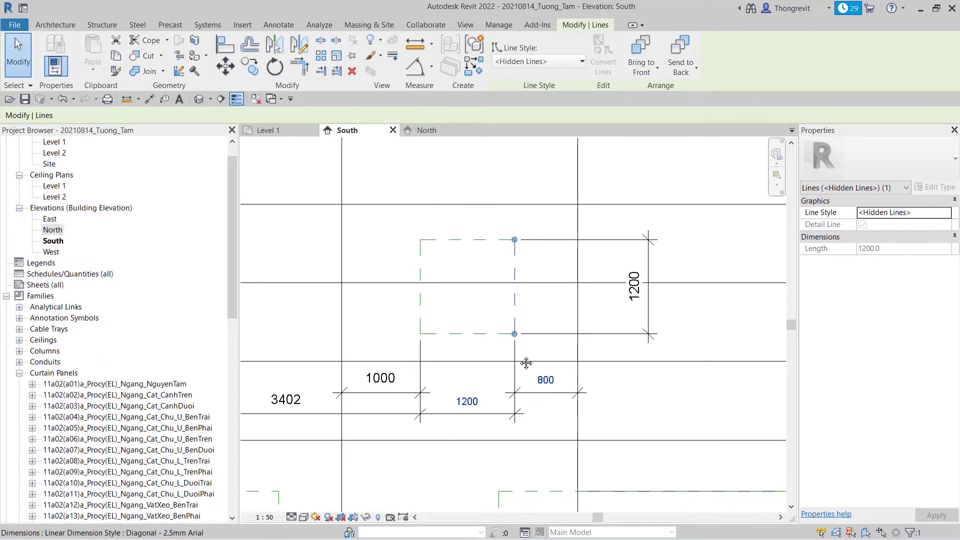
{"action": "scroll", "coordinate": [487, 358], "scroll_direction": "down", "scroll_amount": 1}
{"action": "key", "text": "Escape"}
- Add a 600 vertical dimension from the opening's bottom edge to the curtain grid line
{"action": "key", "text": "d"}
{"action": "key", "text": "i"}
{"action": "left_click", "coordinate": [468, 333]}
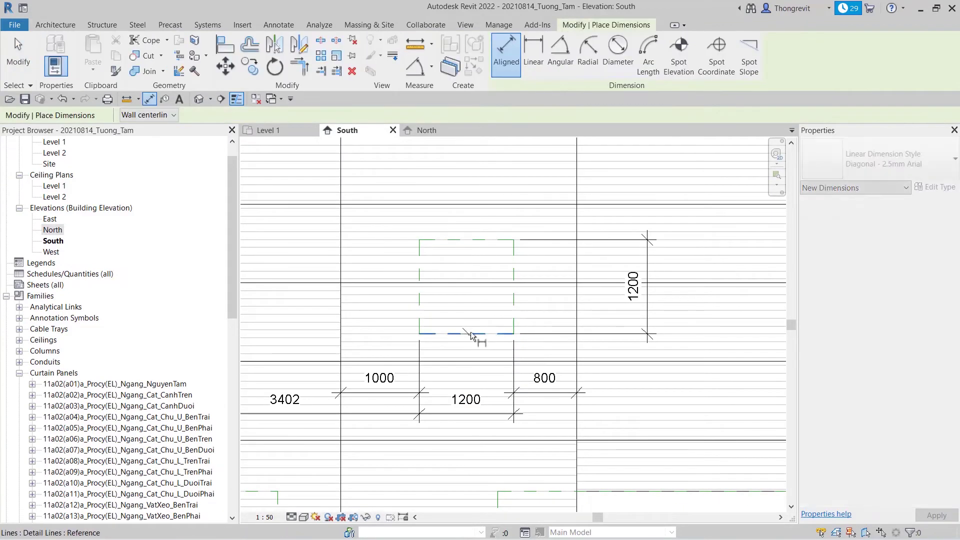
{"action": "left_click", "coordinate": [468, 286]}
{"action": "scroll", "coordinate": [370, 310], "scroll_direction": "up", "scroll_amount": 1}
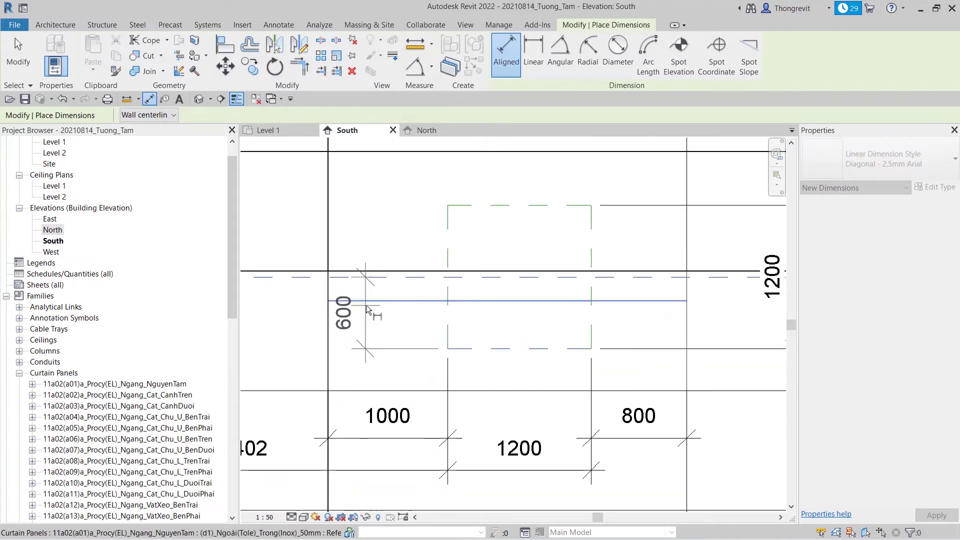
{"action": "scroll", "coordinate": [370, 310], "scroll_direction": "up", "scroll_amount": 1}
{"action": "left_click", "coordinate": [370, 310]}
{"action": "scroll", "coordinate": [430, 316], "scroll_direction": "down", "scroll_amount": 3}
- Change the opening's panel to 11a02(a06)a_Procy(EL)_Ngang_Cat_Chu_U_BenTren, type (d1)_Ngoài(Tole)_Trong(Inox)_50mm
{"action": "key", "text": "Escape"}
{"action": "key", "text": "Escape"}
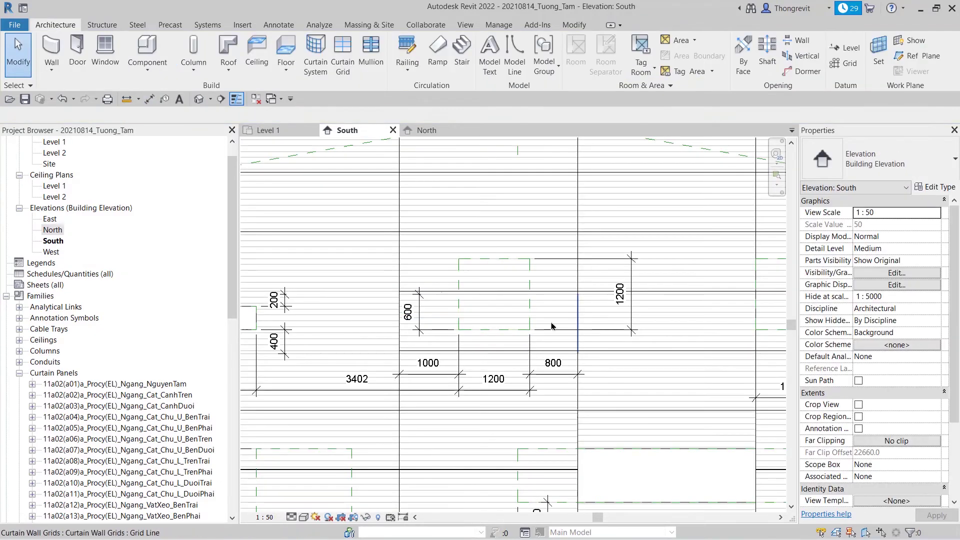
{"action": "left_click", "coordinate": [546, 318]}
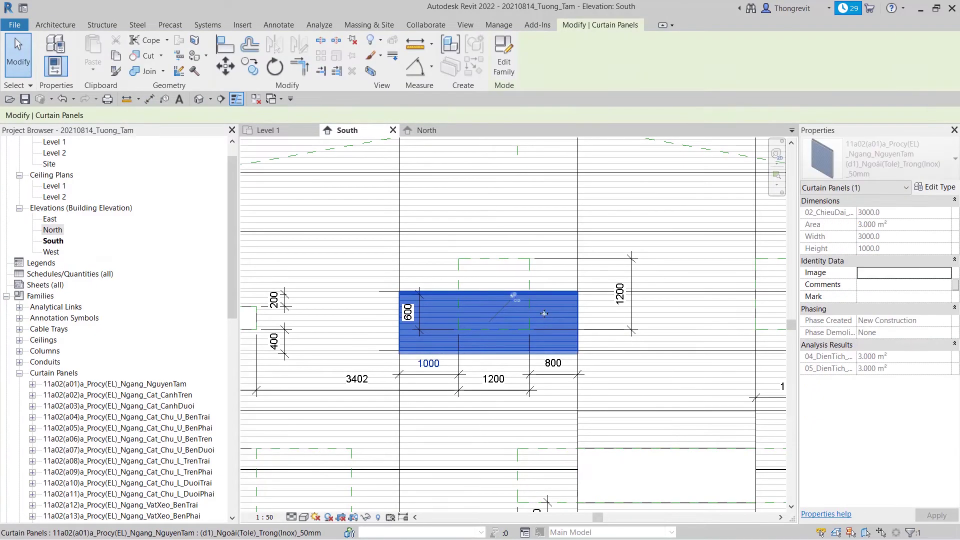
{"action": "left_click", "coordinate": [937, 189]}
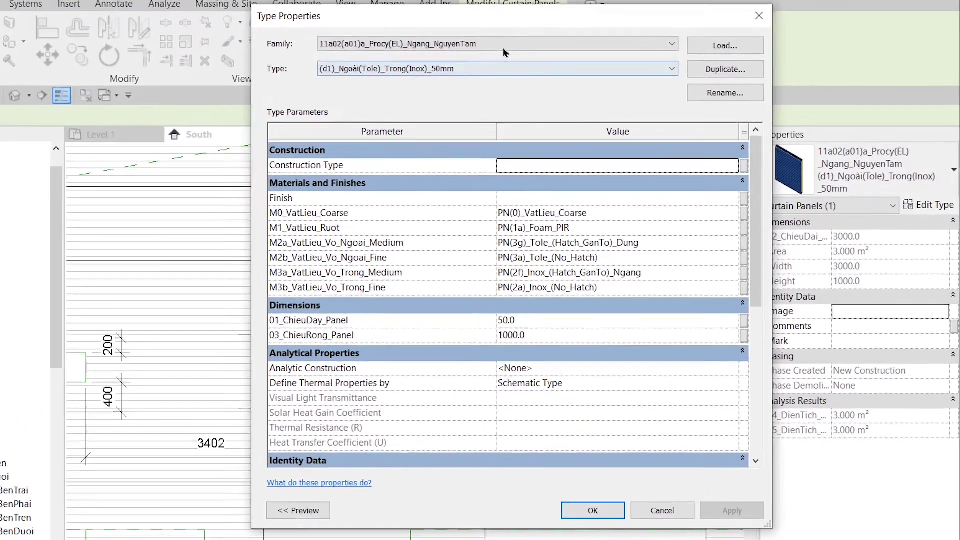
{"action": "left_click", "coordinate": [592, 59]}
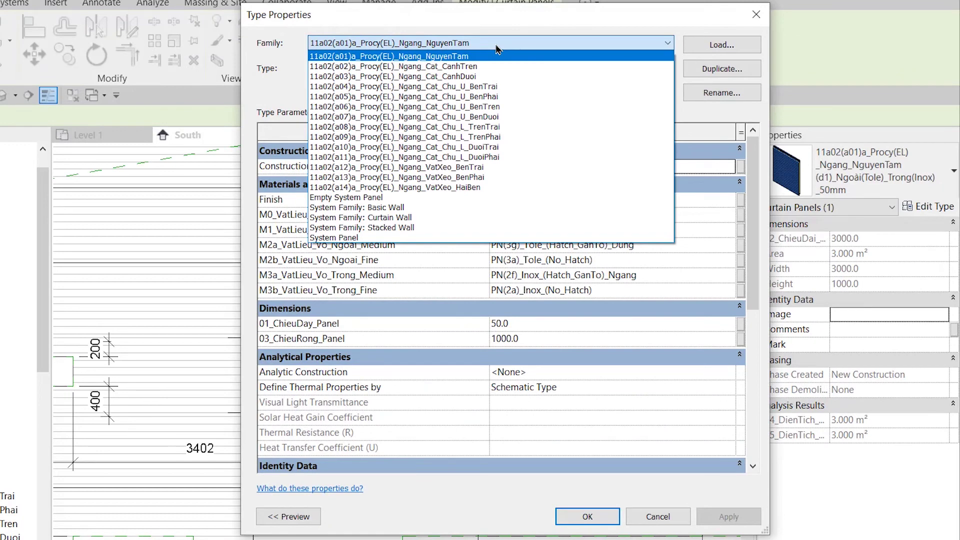
{"action": "left_click", "coordinate": [502, 107]}
{"action": "left_click", "coordinate": [480, 68]}
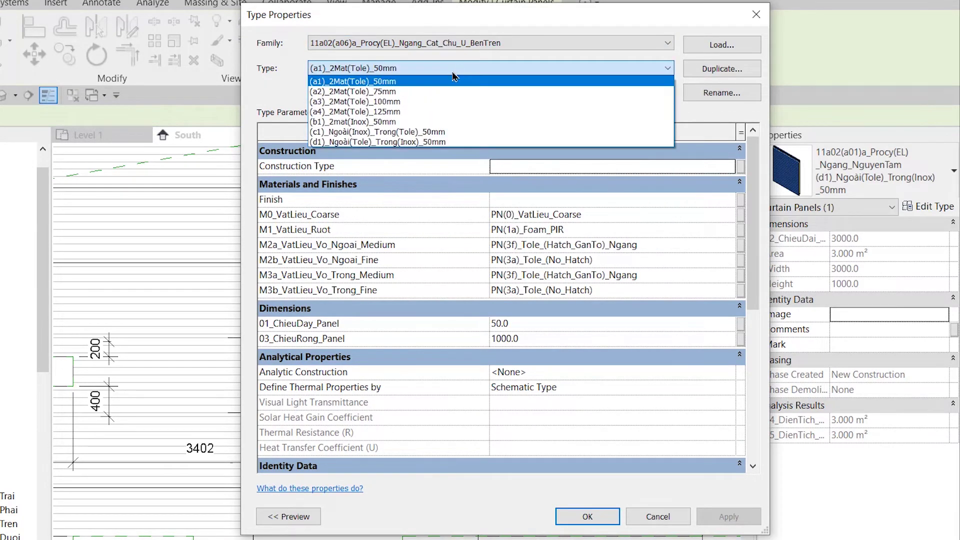
{"action": "left_click", "coordinate": [445, 142]}
{"action": "left_click", "coordinate": [588, 517]}
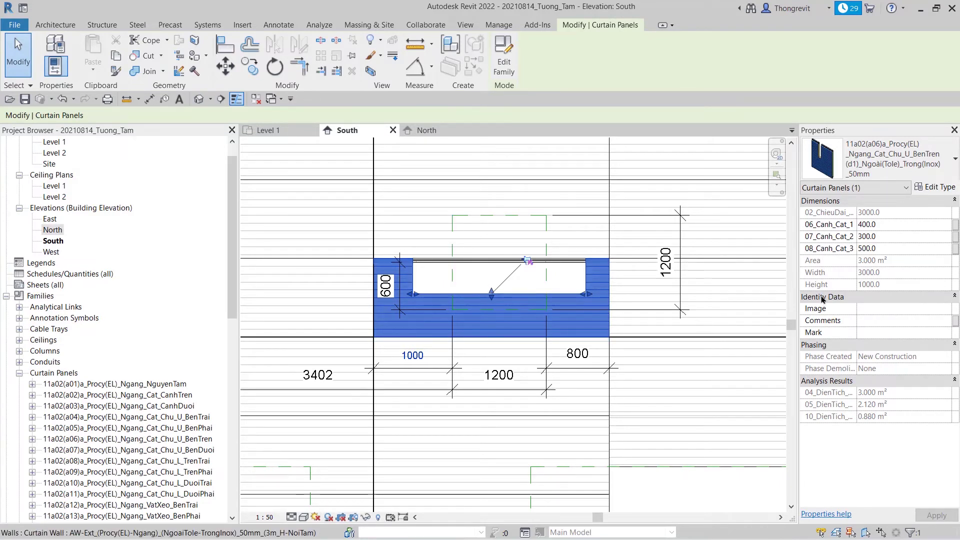
- Set 06_Canh_Cat_1 to 600, 07_Canh_Cat_2 to 800 and 08_Canh_Cat_3 to 1000, then deselect
{"action": "left_click", "coordinate": [885, 226]}
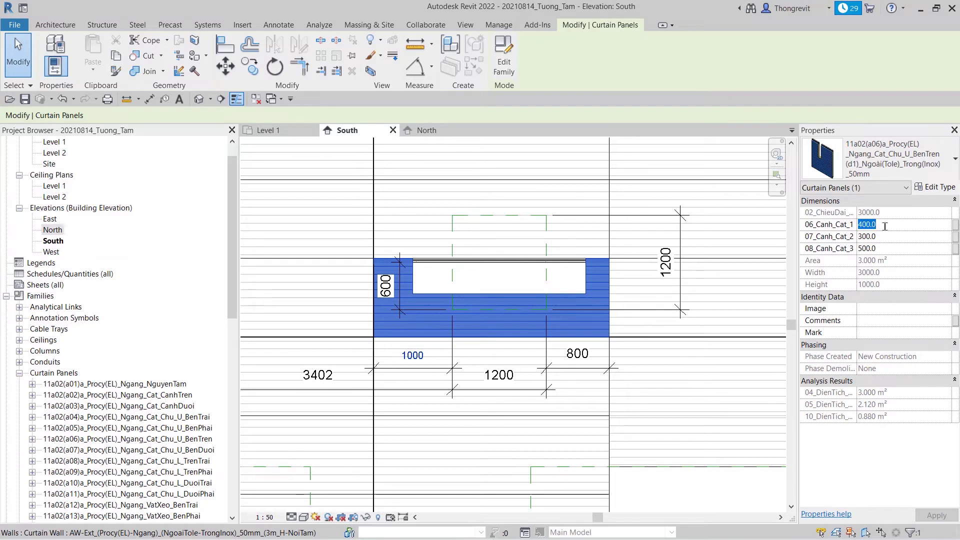
{"action": "type", "text": "600"}
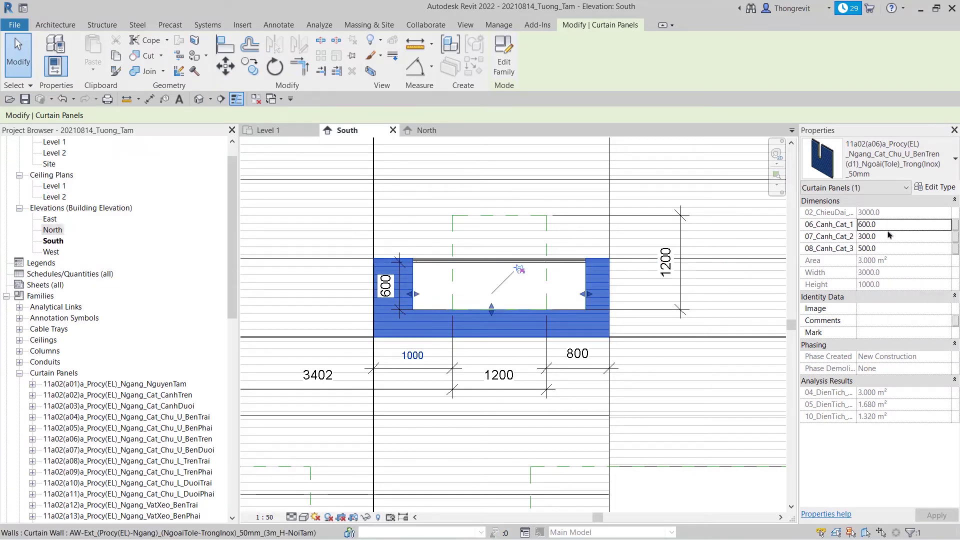
{"action": "left_click", "coordinate": [888, 235]}
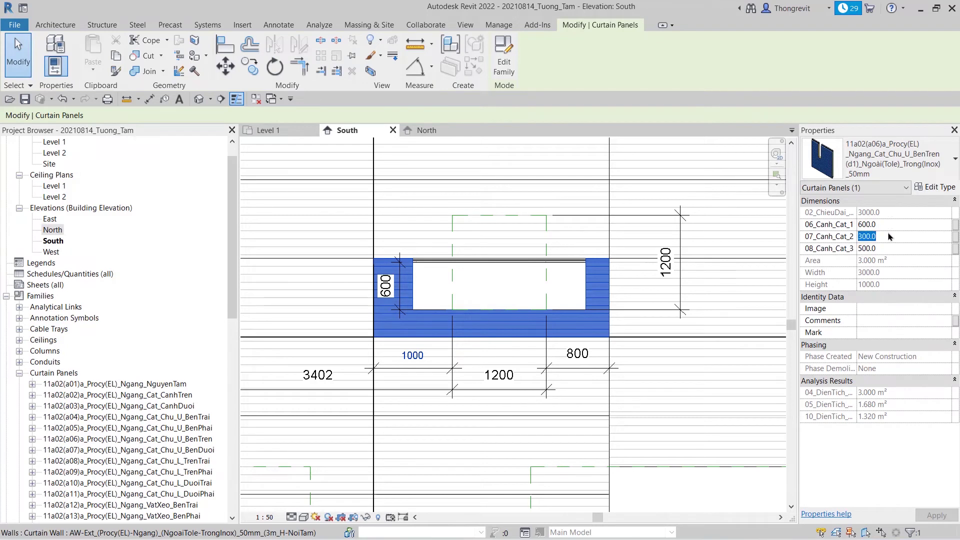
{"action": "type", "text": "800"}
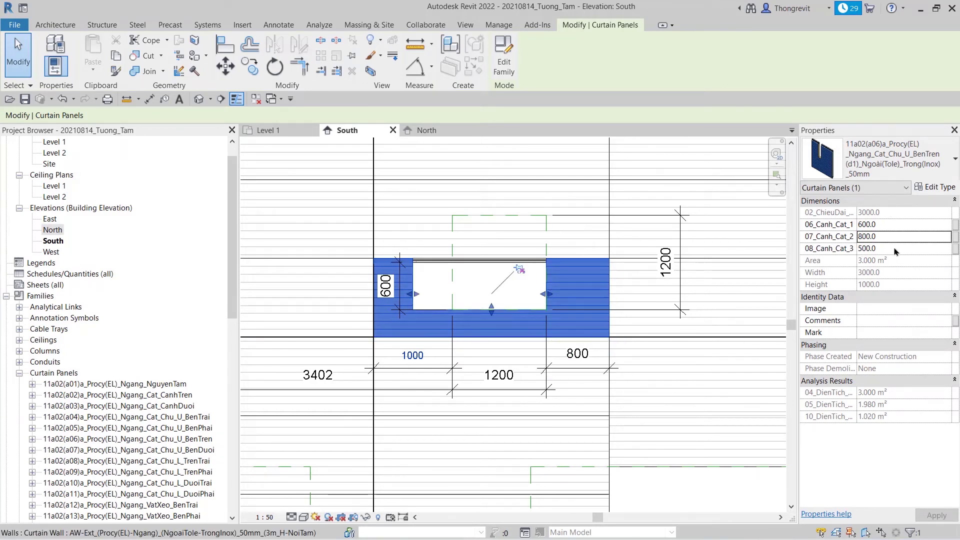
{"action": "left_click", "coordinate": [895, 250]}
{"action": "type", "text": "1000"}
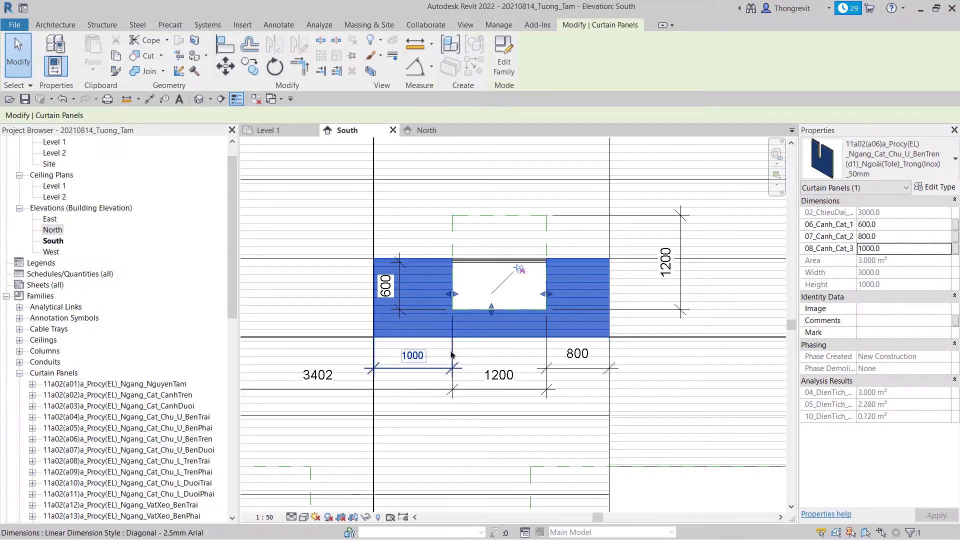
{"action": "left_click", "coordinate": [695, 356]}
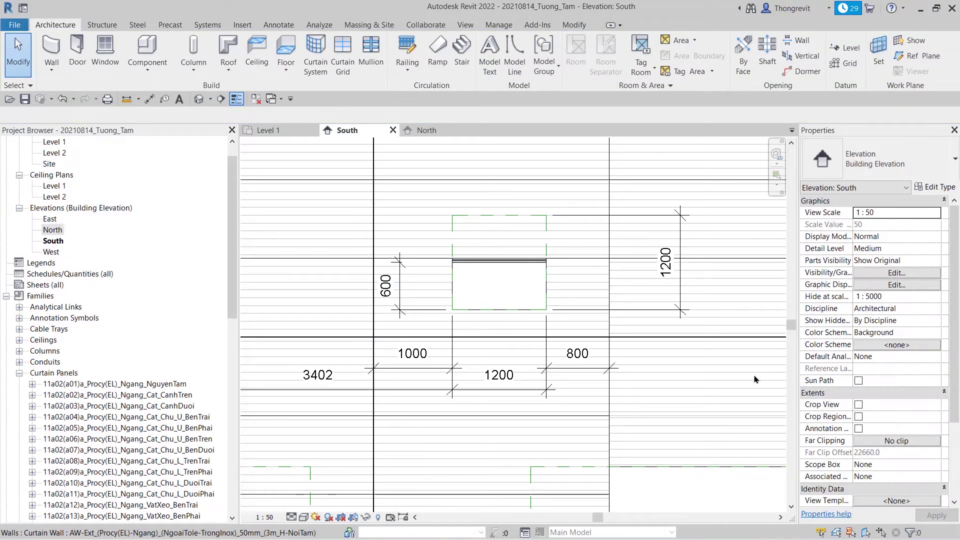
- Change the panel above the opening to Ngang_Cat_Chu_U_BenDuoi, type (d1)_Ngoài(Tole)_Trong(Inox)_50mm
{"action": "scroll", "coordinate": [488, 409], "scroll_direction": "down", "scroll_amount": 1}
{"action": "left_click", "coordinate": [433, 246]}
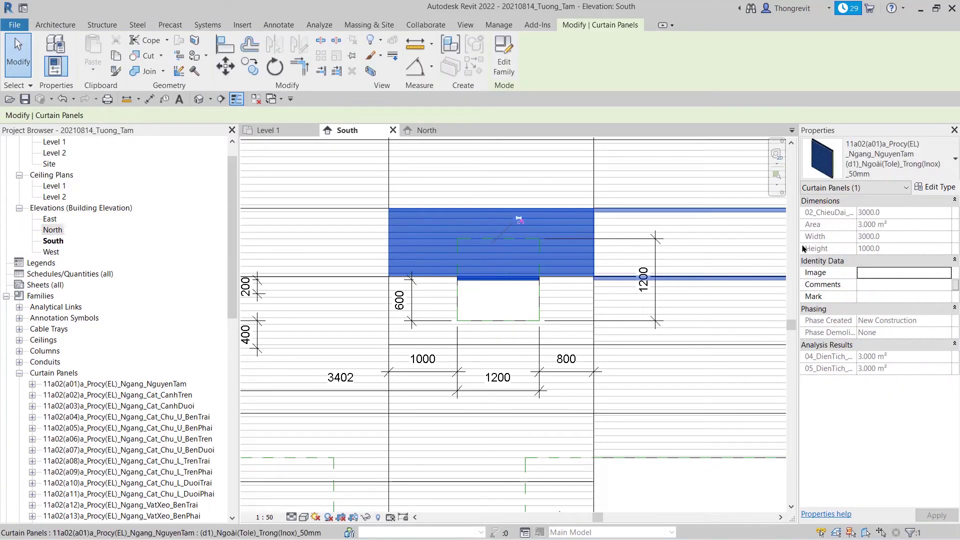
{"action": "left_click", "coordinate": [939, 187]}
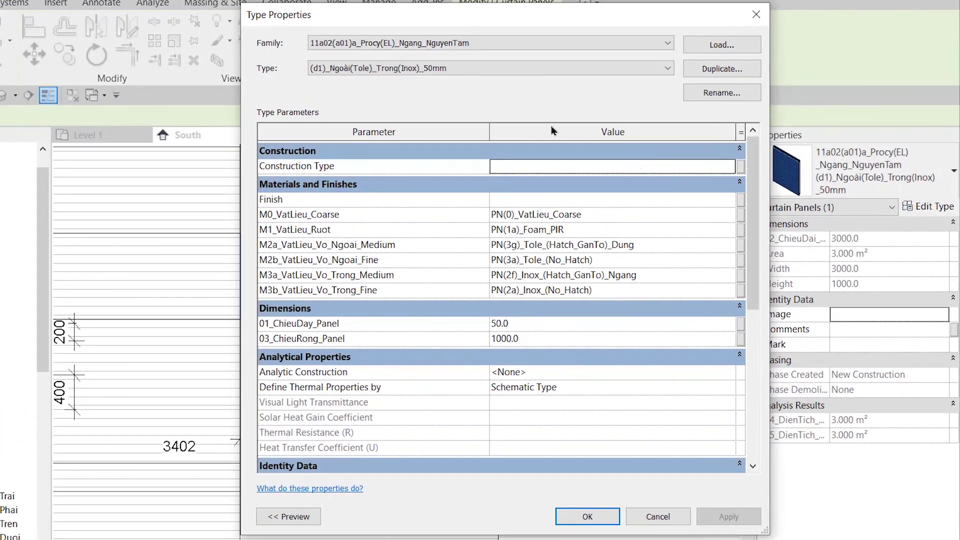
{"action": "left_click", "coordinate": [498, 44]}
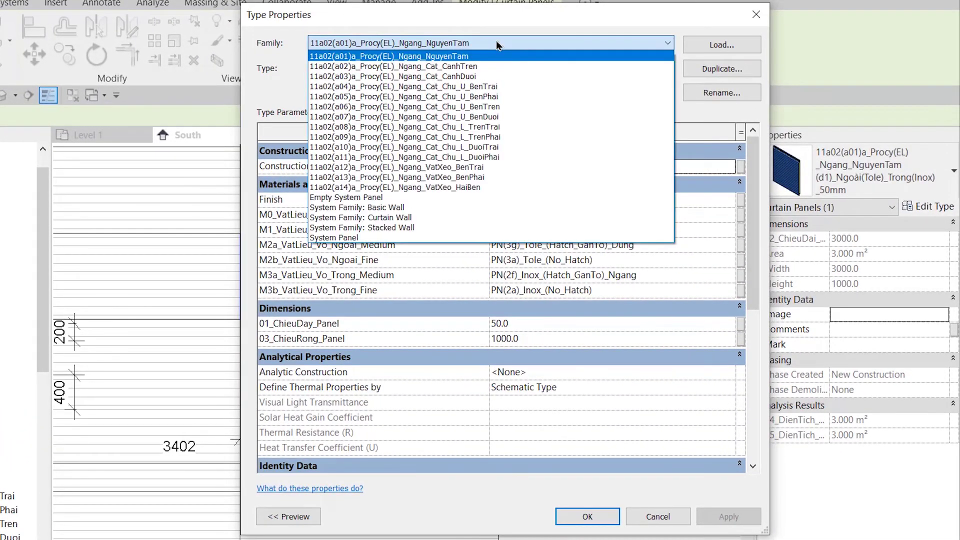
{"action": "left_click", "coordinate": [519, 117]}
{"action": "left_click", "coordinate": [475, 69]}
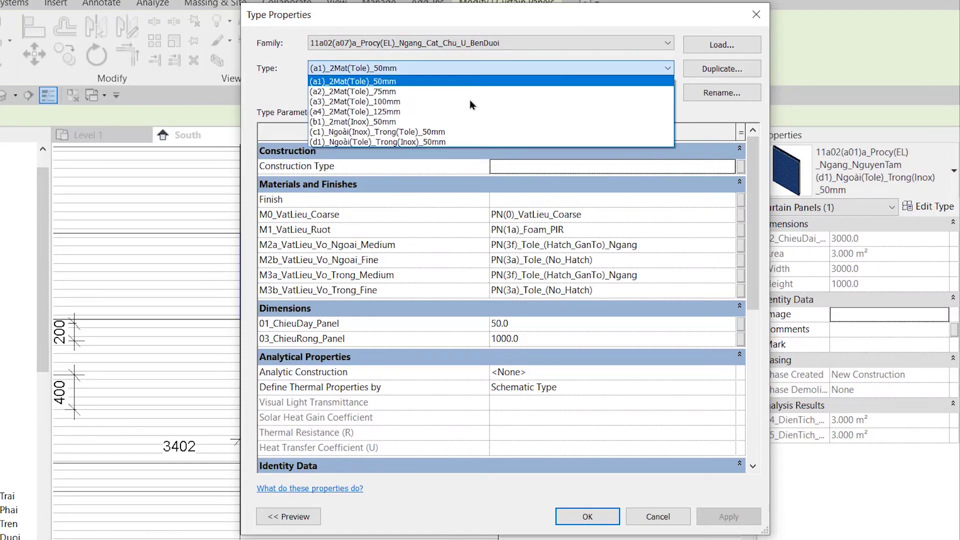
{"action": "left_click", "coordinate": [454, 143]}
{"action": "left_click", "coordinate": [587, 516]}
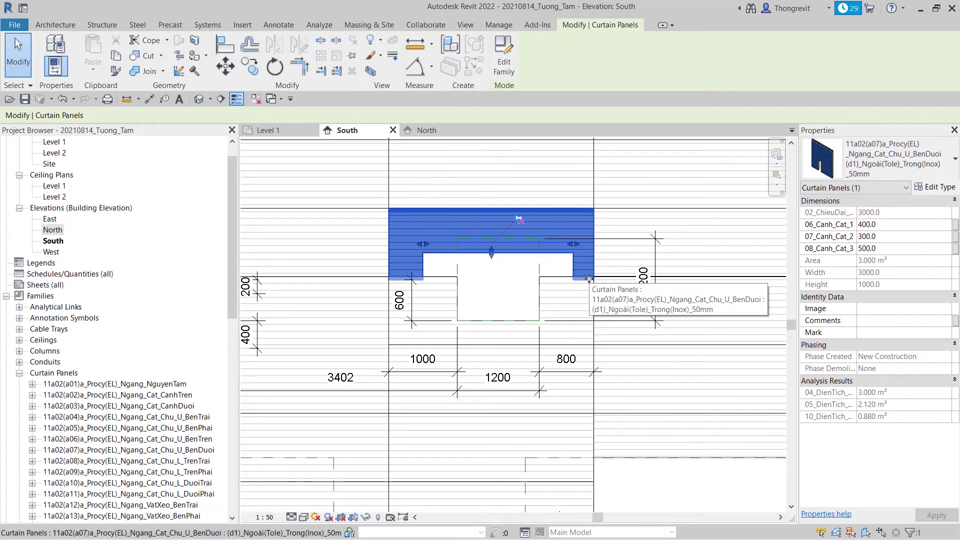
- Set that panel's cut sizes to 600, 800 and 1000, then deselect it
{"action": "left_click", "coordinate": [900, 225]}
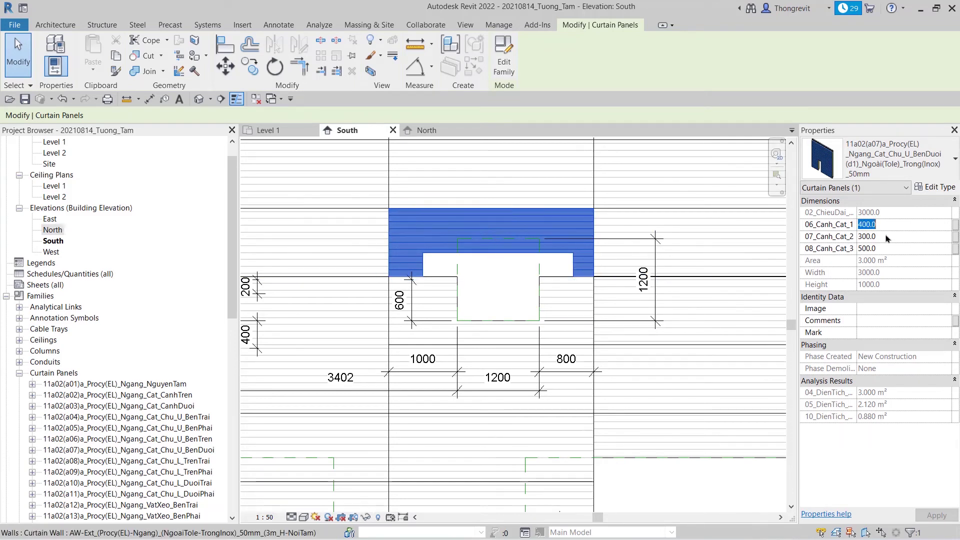
{"action": "type", "text": "600"}
{"action": "key", "text": "Tab"}
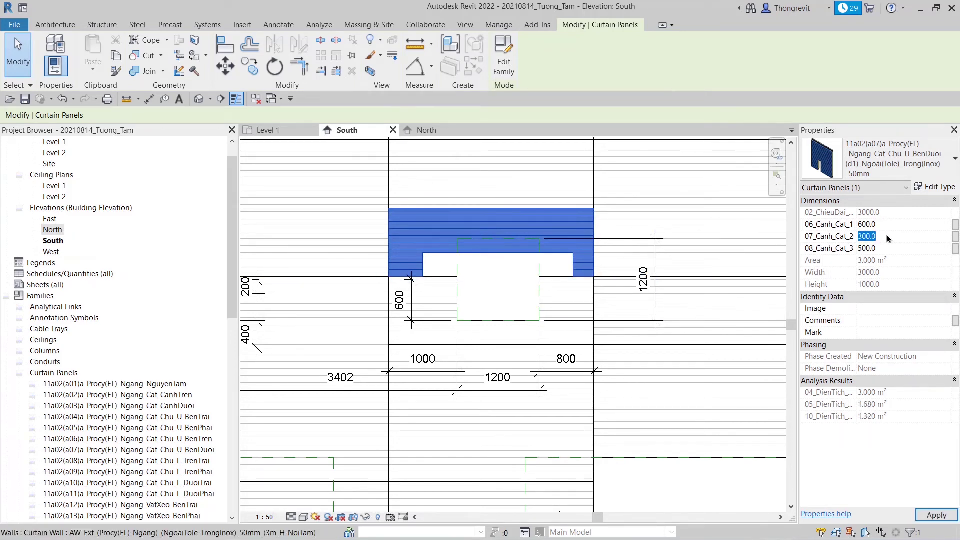
{"action": "type", "text": "800"}
{"action": "left_click", "coordinate": [896, 251]}
{"action": "type", "text": "1000"}
{"action": "key", "text": "Return"}
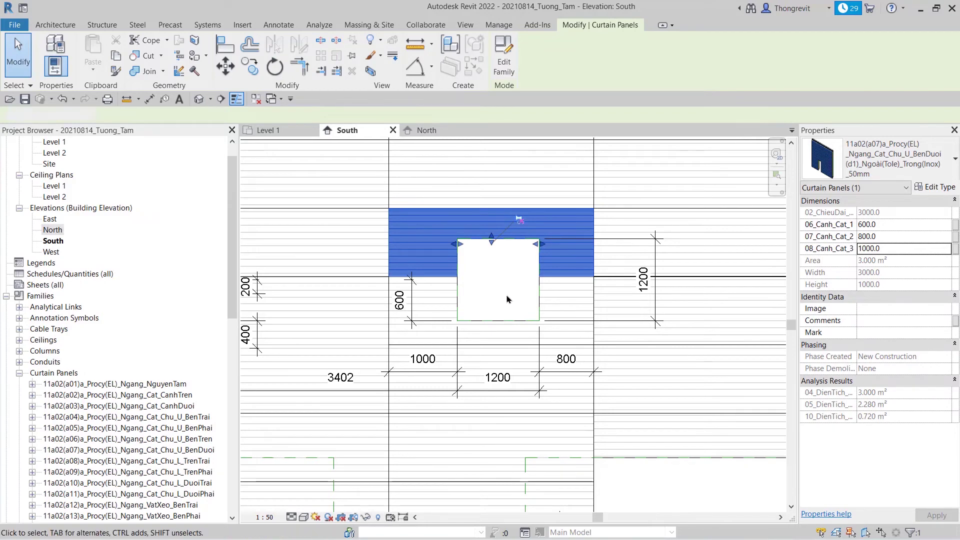
{"action": "left_click", "coordinate": [507, 299]}
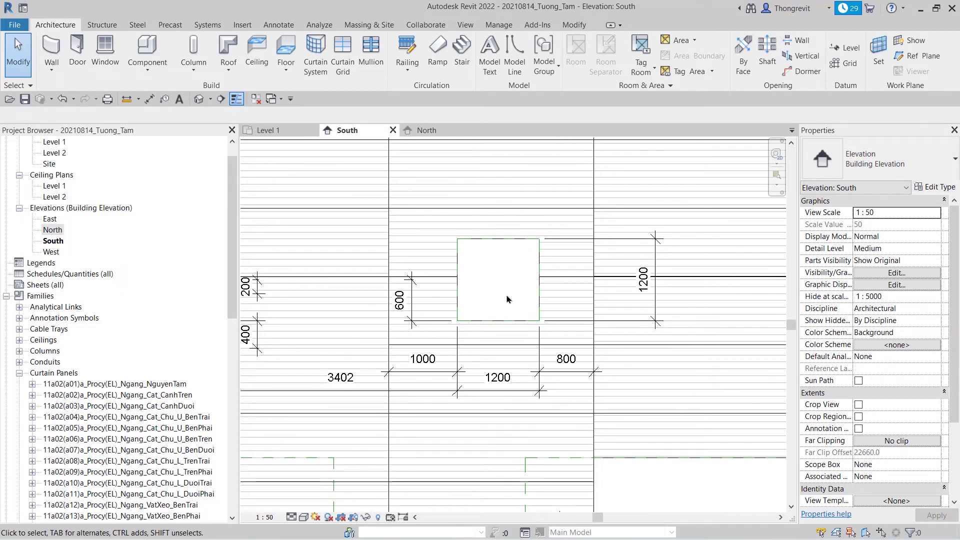
- Dimension the dashed line to the mullion beside the wide lower opening, reading 1002
{"action": "scroll", "coordinate": [495, 300], "scroll_direction": "down", "scroll_amount": 2}
{"action": "scroll", "coordinate": [400, 323], "scroll_direction": "up", "scroll_amount": 1}
{"action": "scroll", "coordinate": [400, 322], "scroll_direction": "up", "scroll_amount": 1}
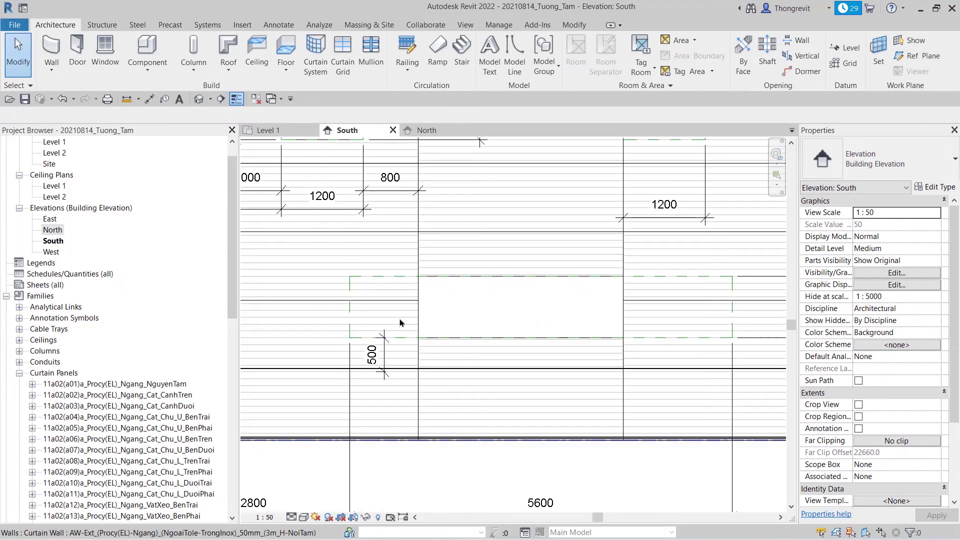
{"action": "scroll", "coordinate": [400, 323], "scroll_direction": "down", "scroll_amount": 1}
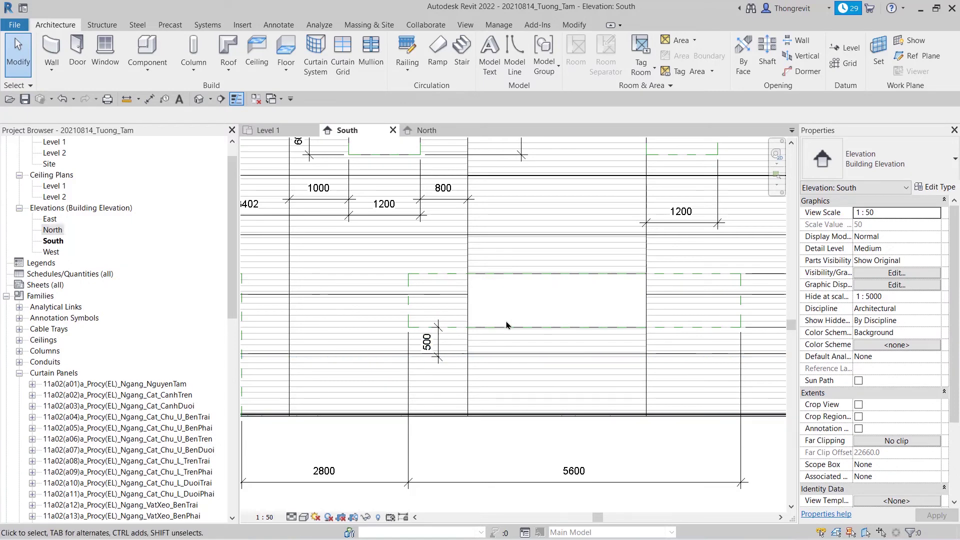
{"action": "key", "text": "d"}
{"action": "key", "text": "i"}
{"action": "scroll", "coordinate": [506, 325], "scroll_direction": "up", "scroll_amount": 4}
{"action": "scroll", "coordinate": [520, 310], "scroll_direction": "up", "scroll_amount": 3}
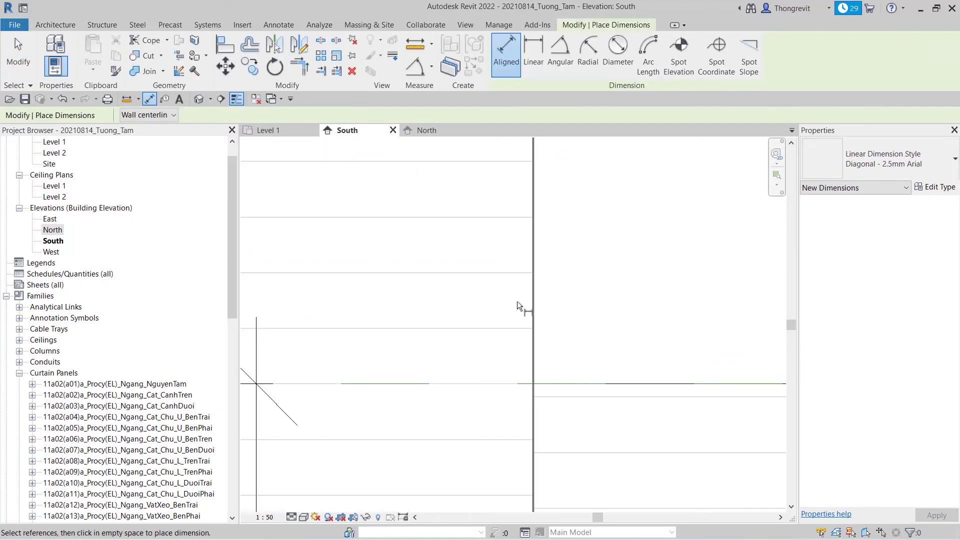
{"action": "left_click", "coordinate": [532, 304]}
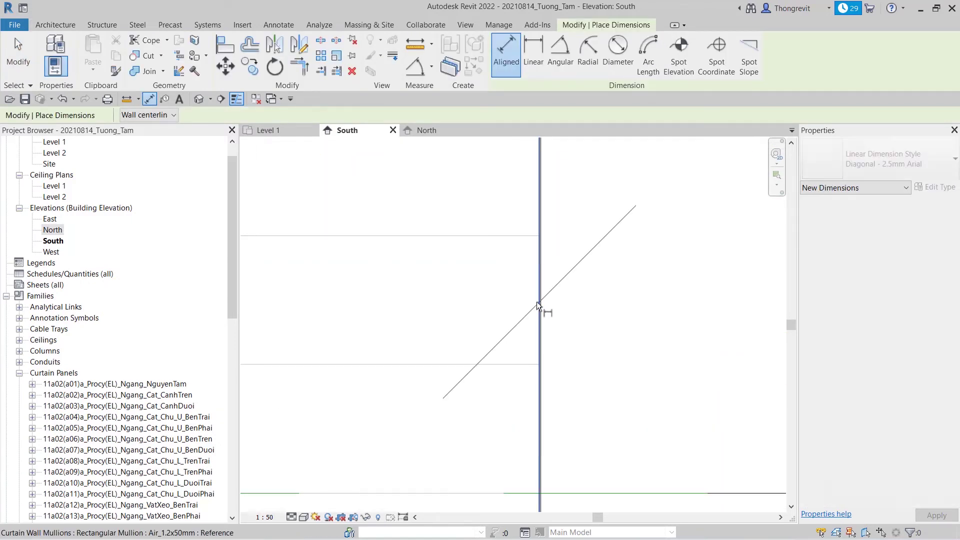
{"action": "scroll", "coordinate": [430, 320], "scroll_direction": "down", "scroll_amount": 3}
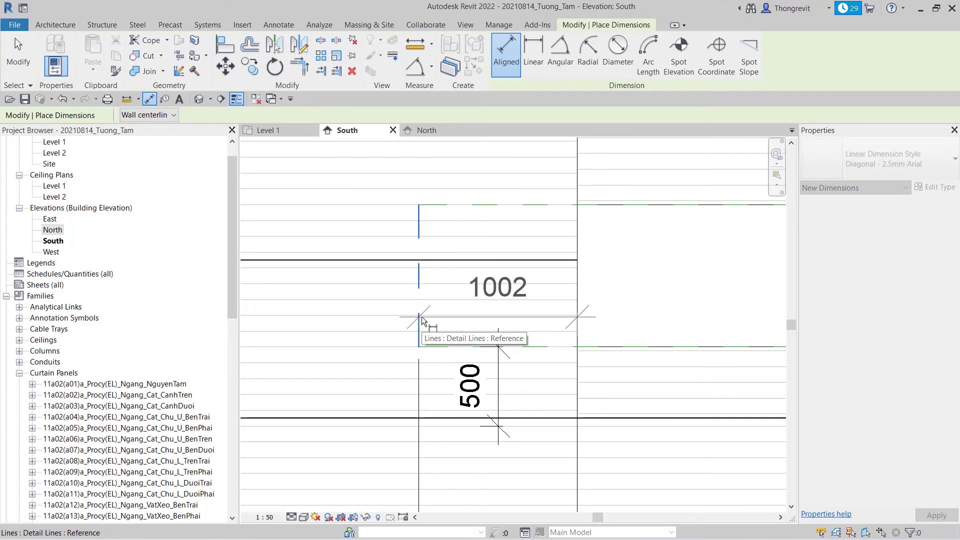
{"action": "scroll", "coordinate": [431, 345], "scroll_direction": "down", "scroll_amount": 2}
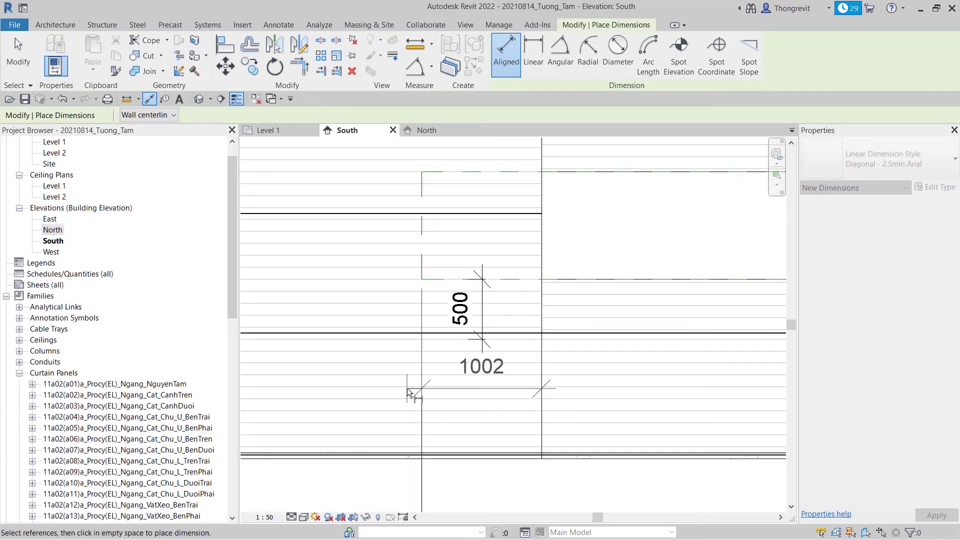
{"action": "left_click", "coordinate": [406, 398]}
{"action": "key", "text": "Escape"}
{"action": "key", "text": "Escape"}
{"action": "scroll", "coordinate": [350, 375], "scroll_direction": "down", "scroll_amount": 2}
{"action": "left_click", "coordinate": [394, 290]}
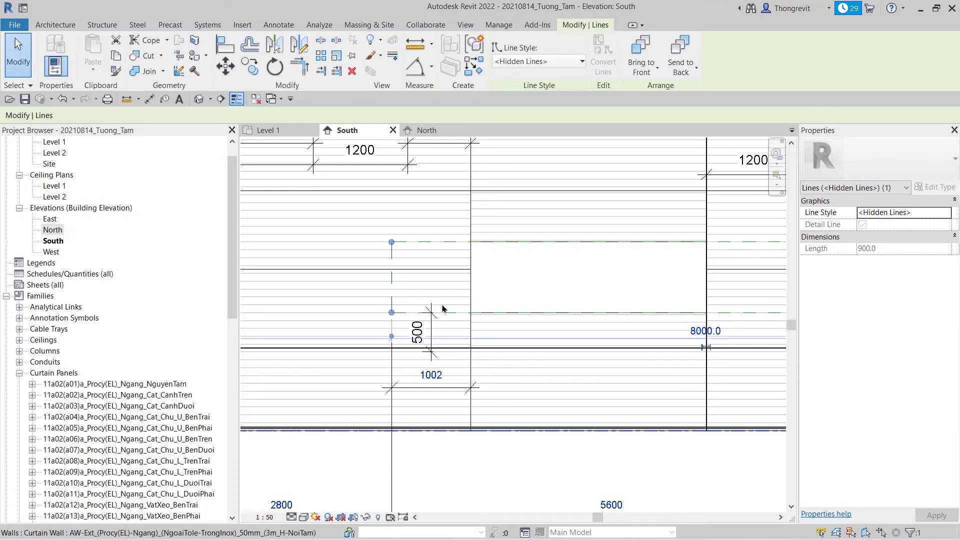
- Move the dashed line beside the lower opening to exactly 1000 from the mullion
{"action": "scroll", "coordinate": [443, 308], "scroll_direction": "down", "scroll_amount": 3}
{"action": "scroll", "coordinate": [443, 308], "scroll_direction": "down", "scroll_amount": 2}
{"action": "mouse_move", "coordinate": [450, 335]}
{"action": "middle_mouse_down"}
{"action": "mouse_move", "coordinate": [541, 346]}
{"action": "mouse_move", "coordinate": [573, 324]}
{"action": "middle_mouse_up"}
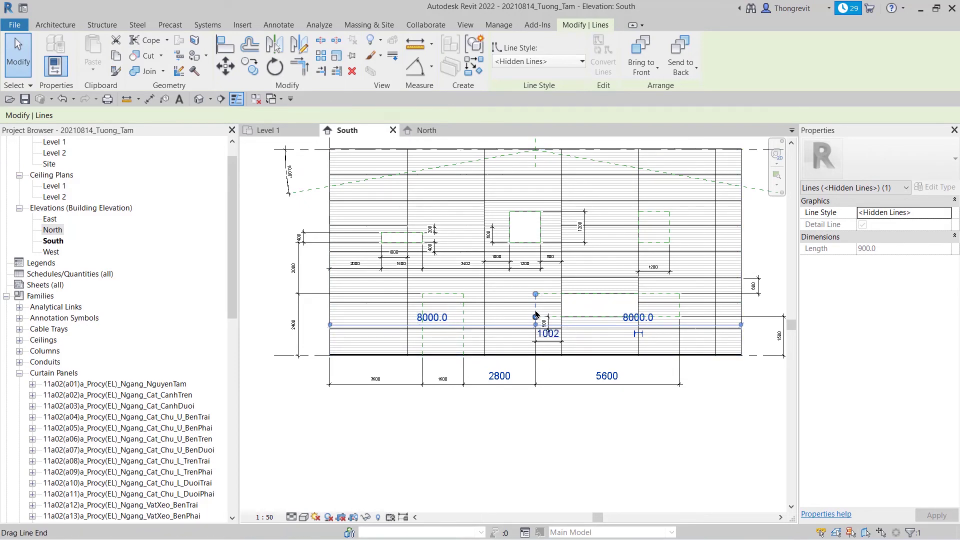
{"action": "scroll", "coordinate": [536, 316], "scroll_direction": "up", "scroll_amount": 2}
{"action": "scroll", "coordinate": [525, 300], "scroll_direction": "up", "scroll_amount": 3}
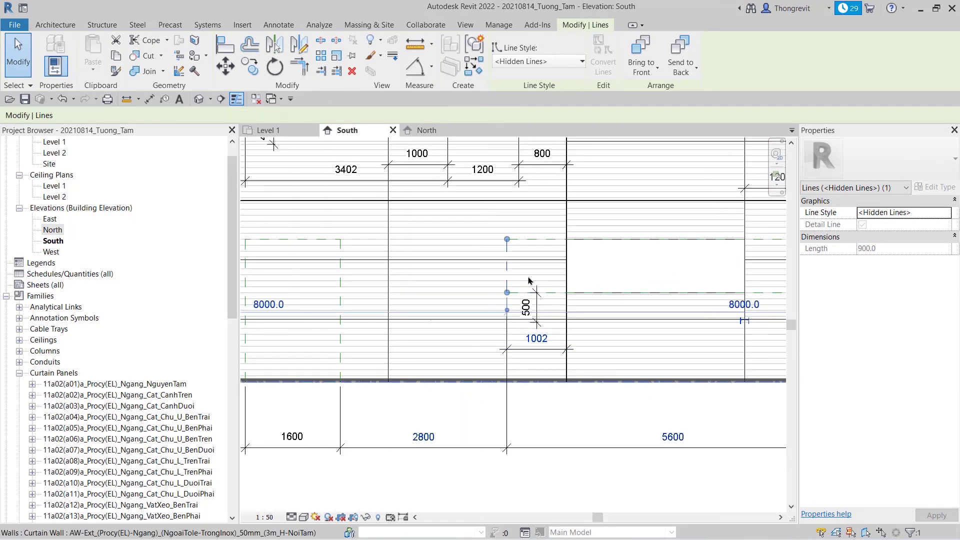
{"action": "middle_click_drag", "start_coordinate": [597, 284], "coordinate": [542, 314]}
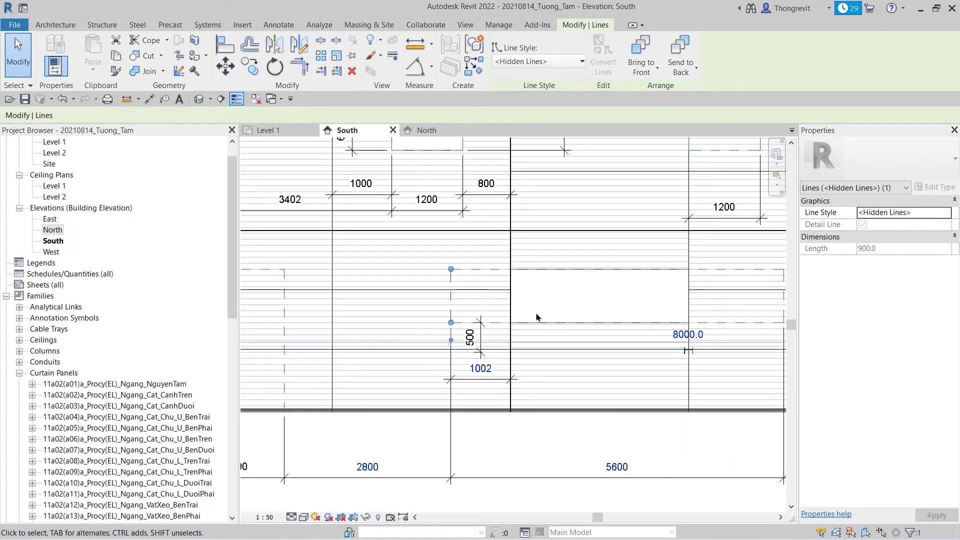
{"action": "left_click", "coordinate": [485, 370]}
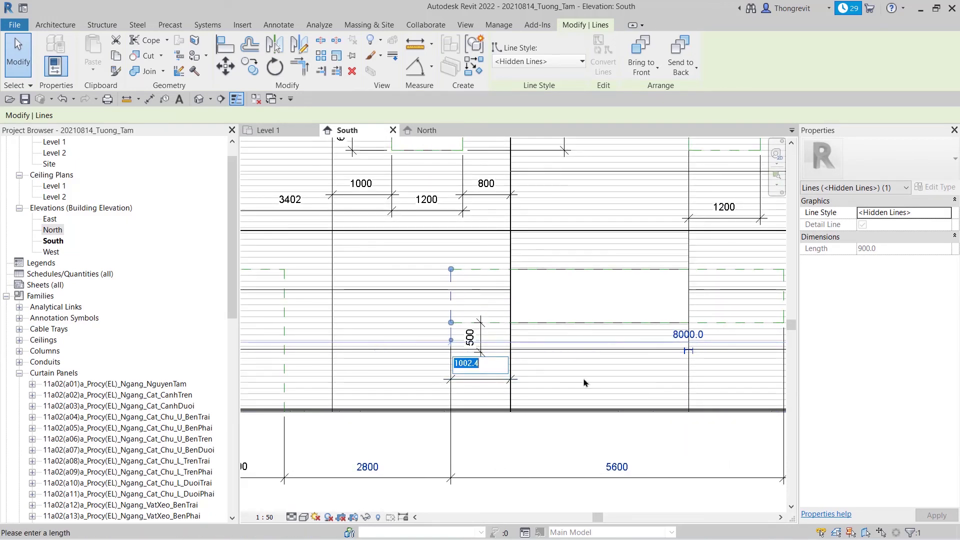
{"action": "type", "text": "10"}
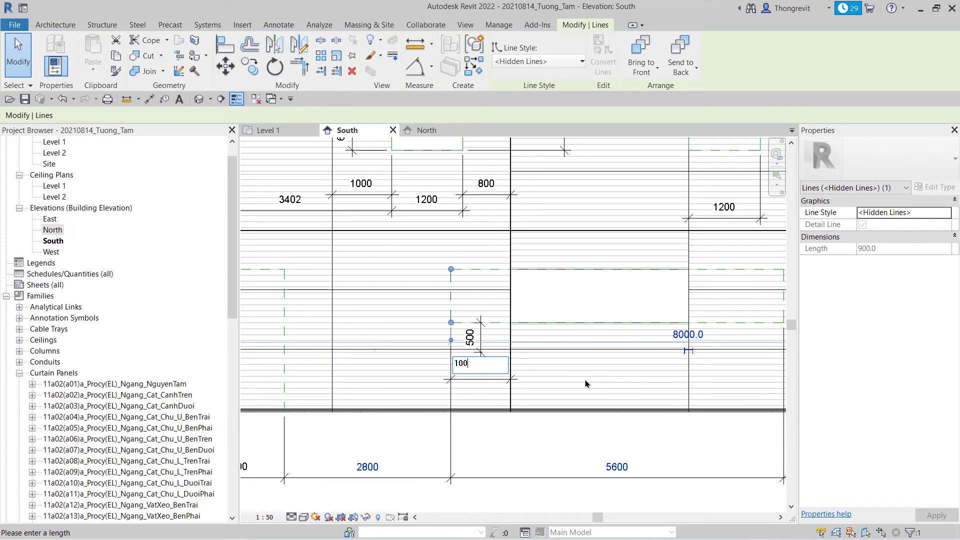
{"action": "type", "text": "0"}
{"action": "key", "text": "Return"}
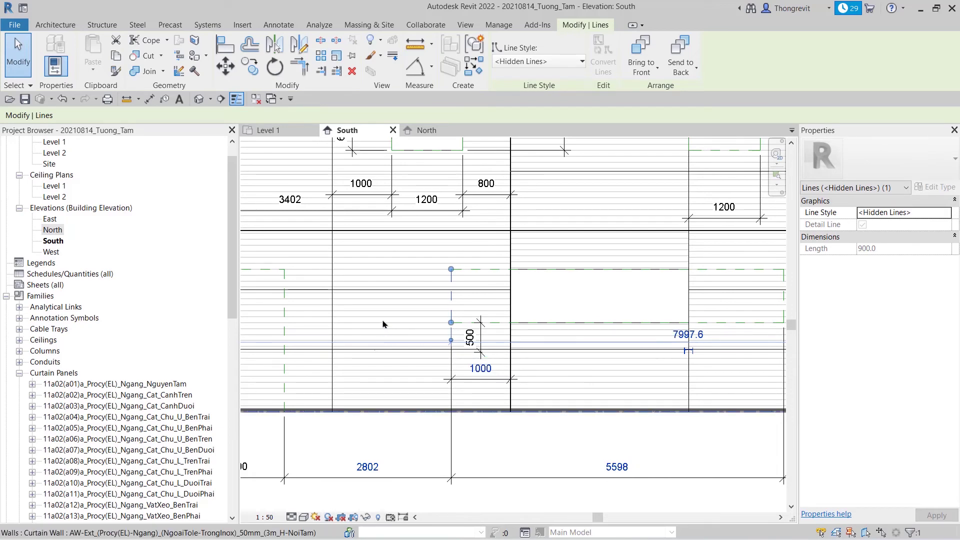
{"action": "left_click", "coordinate": [383, 324]}
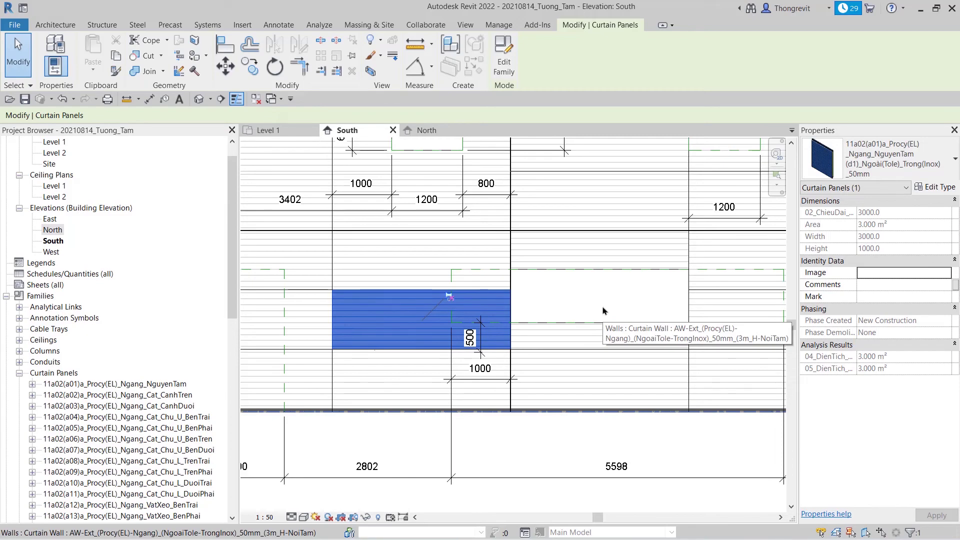
- Change the panel left of the lower opening to Ngang_Cat_Chu_L_TrenTrai, type (d1)_Ngoài(Tole)_Trong(Inox)_50mm
{"action": "left_click", "coordinate": [933, 187]}
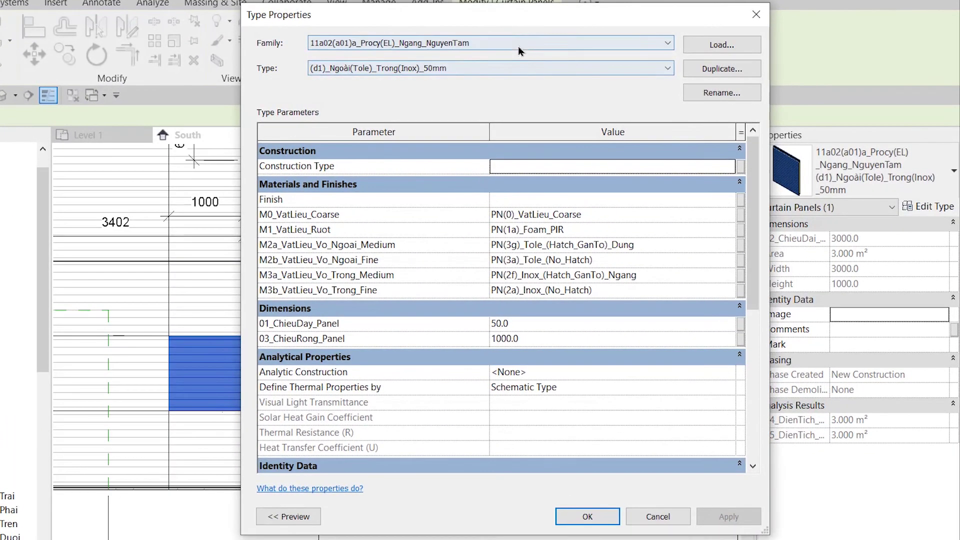
{"action": "left_click", "coordinate": [555, 53]}
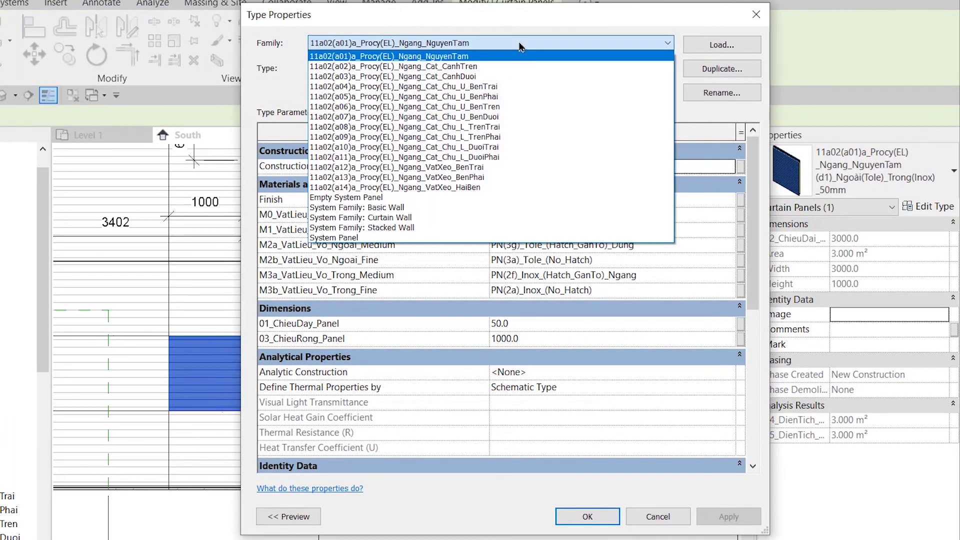
{"action": "left_click", "coordinate": [520, 126]}
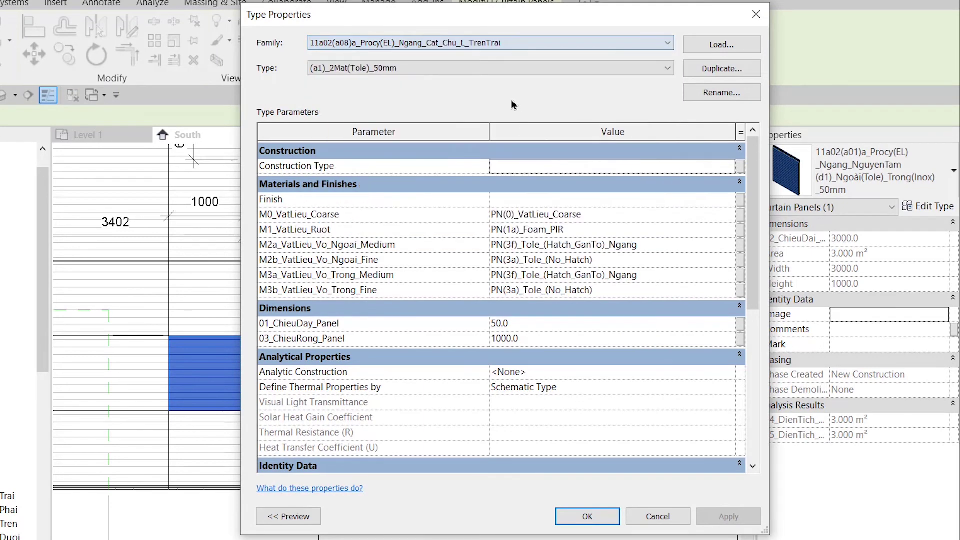
{"action": "left_click", "coordinate": [479, 71]}
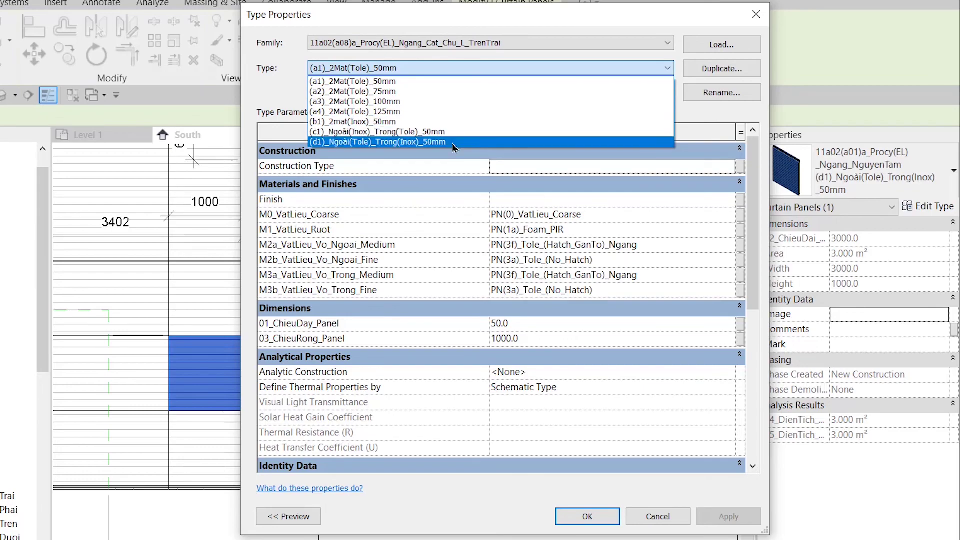
{"action": "left_click", "coordinate": [452, 142]}
{"action": "left_click", "coordinate": [584, 516]}
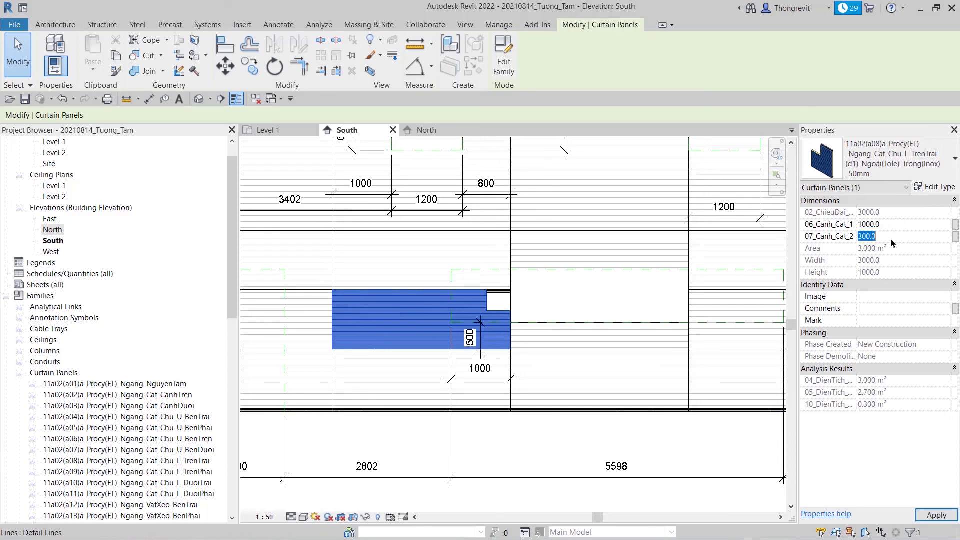
{"action": "left_click", "coordinate": [555, 458]}
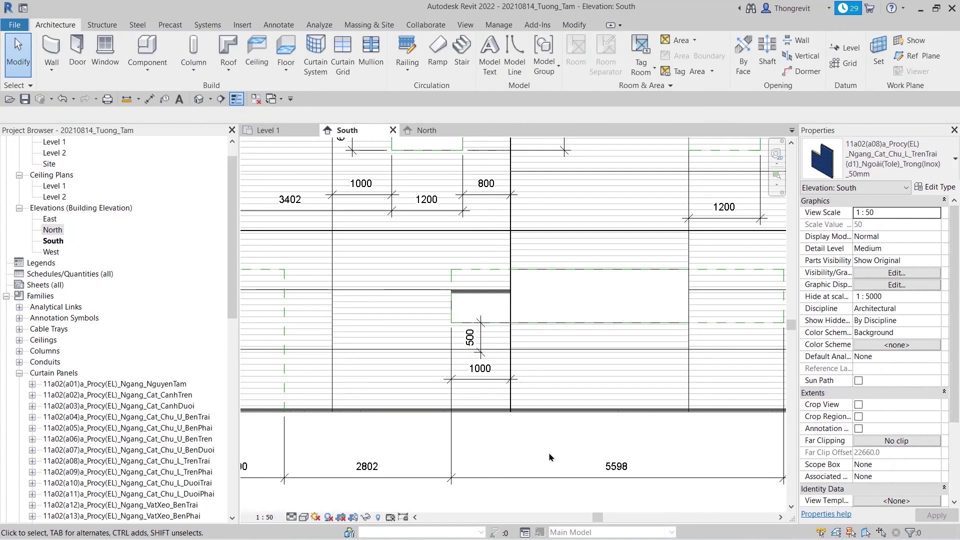